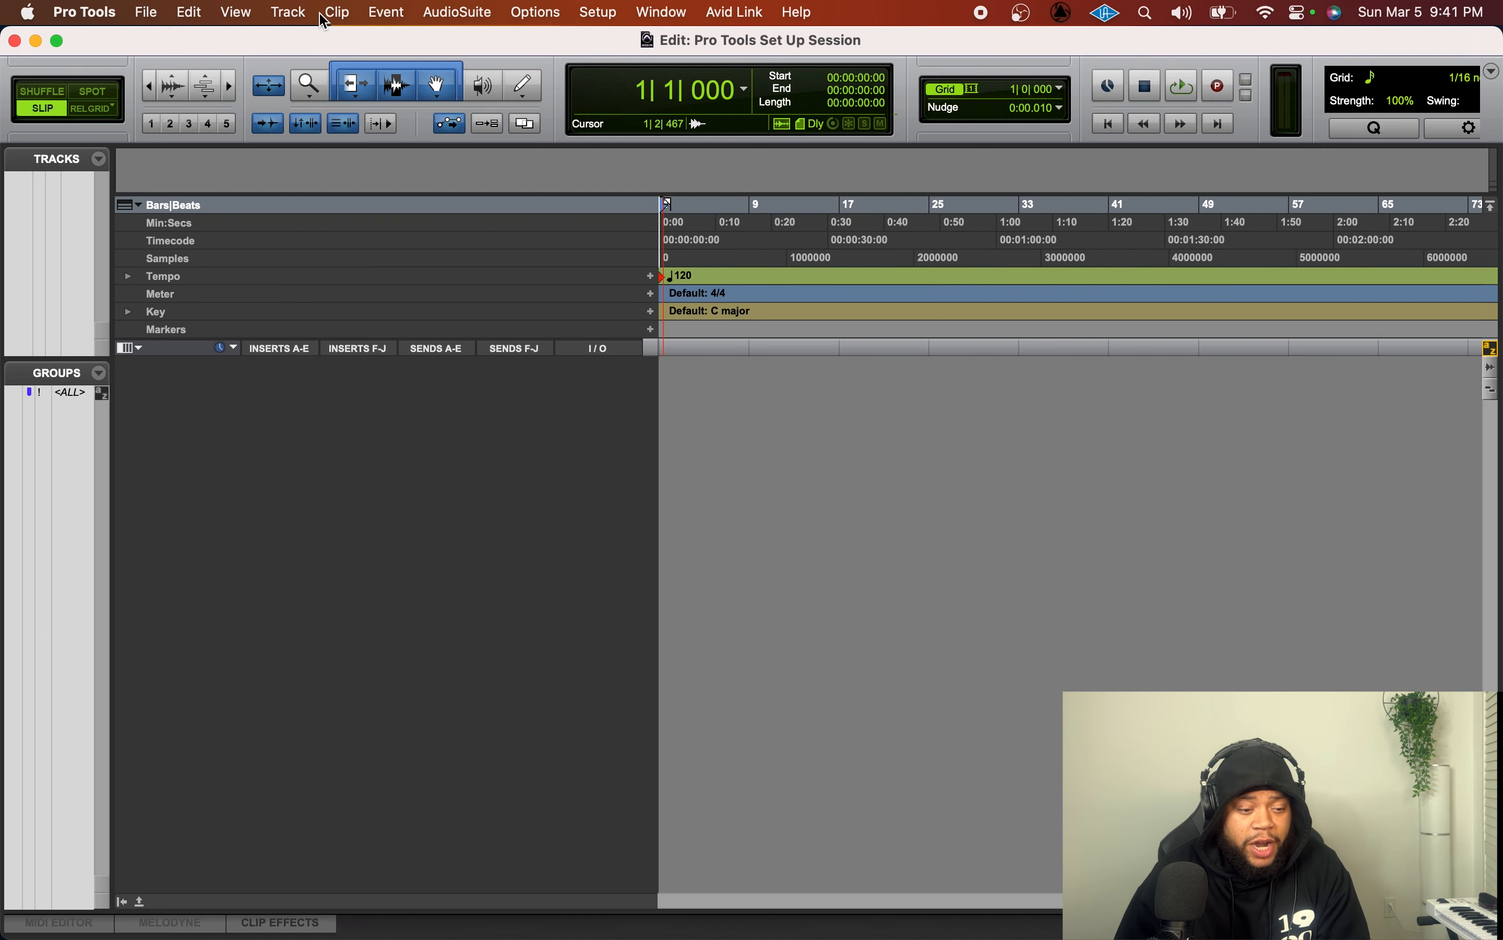
- Create five new mono audio tracks in the empty session
left_click(300, 14)
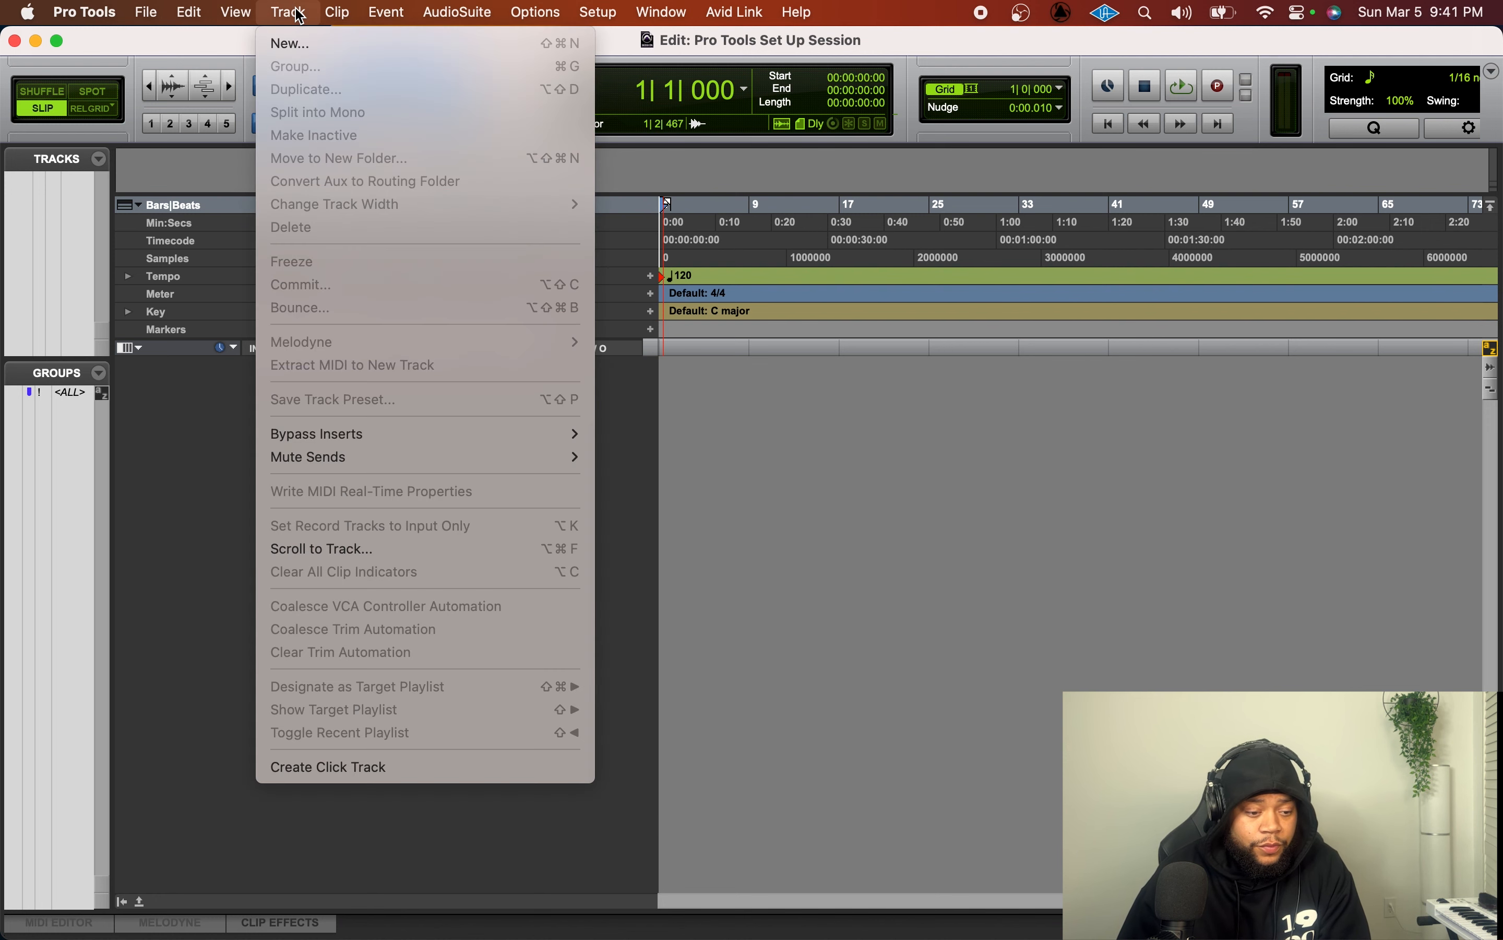
left_click(312, 41)
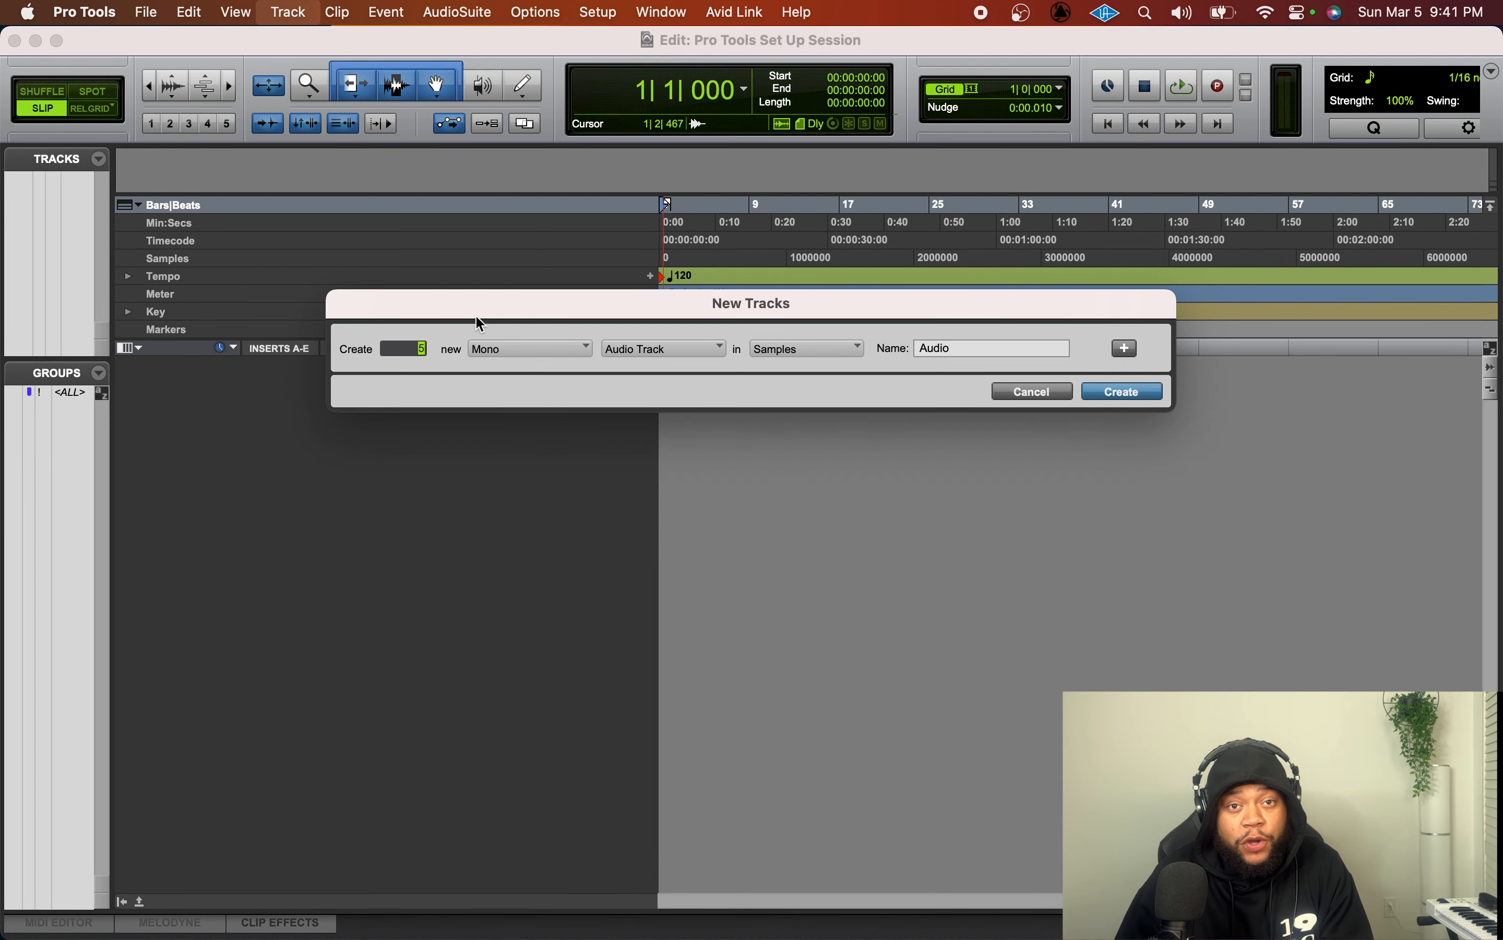
key("Return")
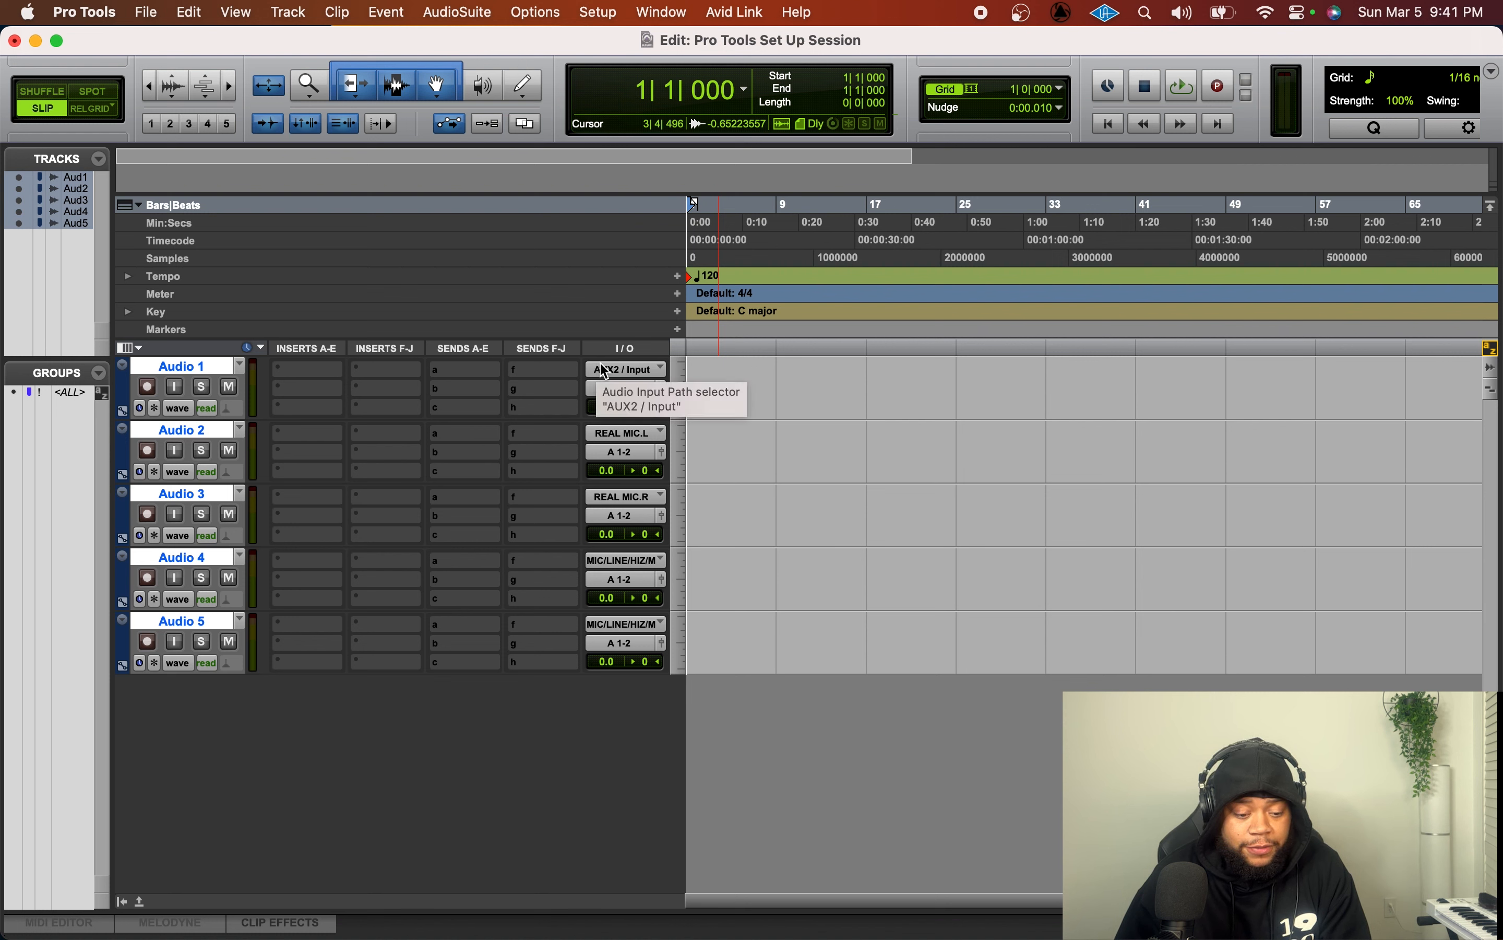
- Set the input of all five audio tracks to MIC/LINE/HIZ / MIC/LINE.L (Mono) and enable input monitoring on Audio 1
left_click(599, 370)
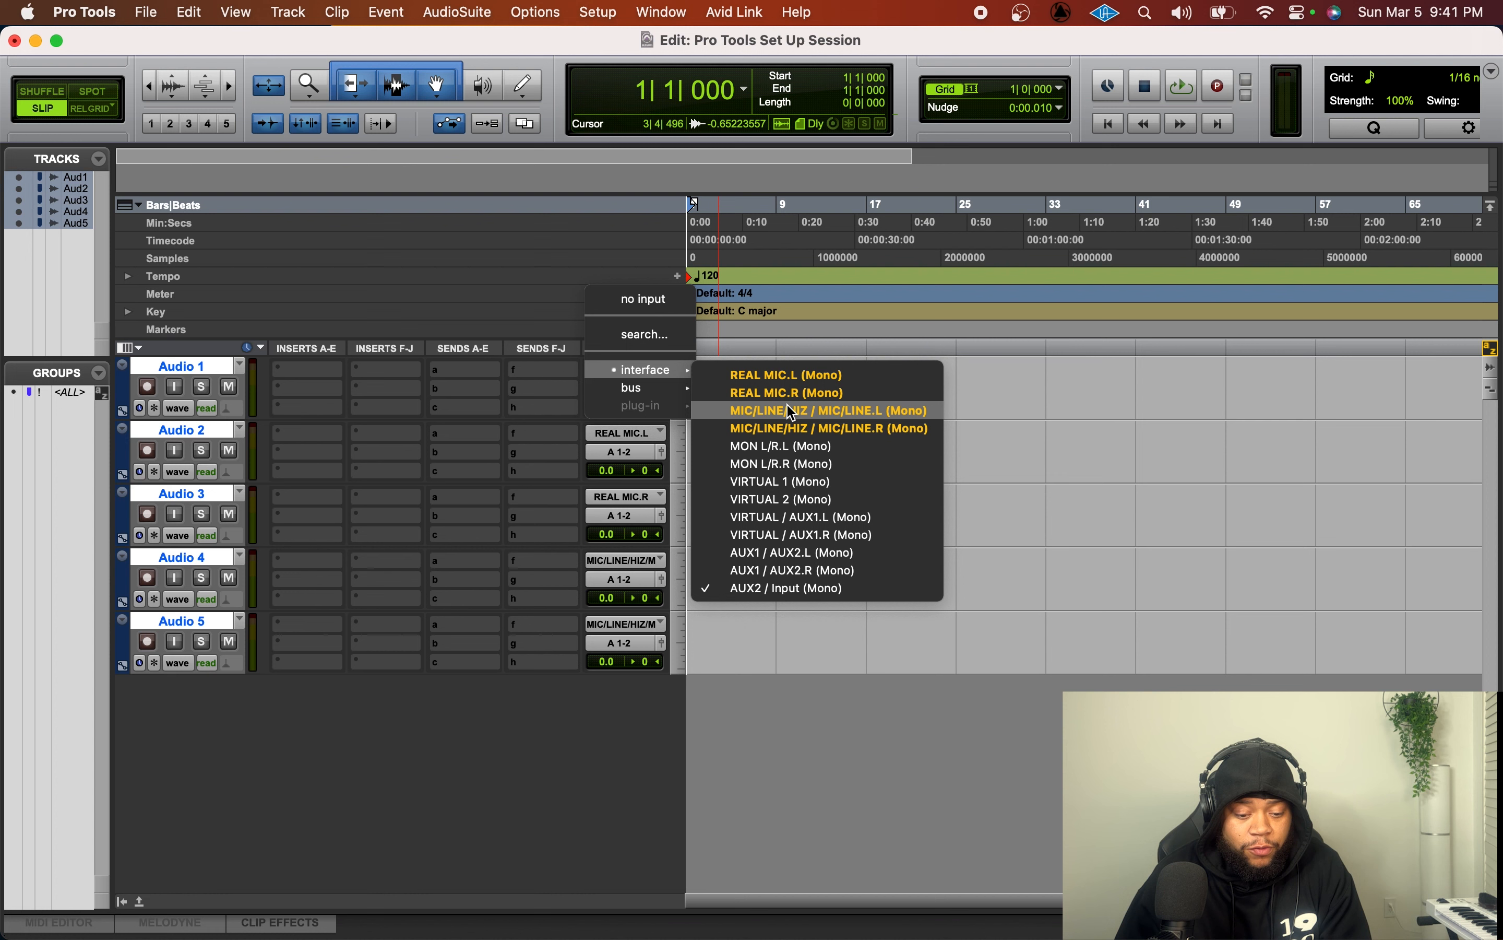
left_click(791, 412, "alt")
left_click(177, 390)
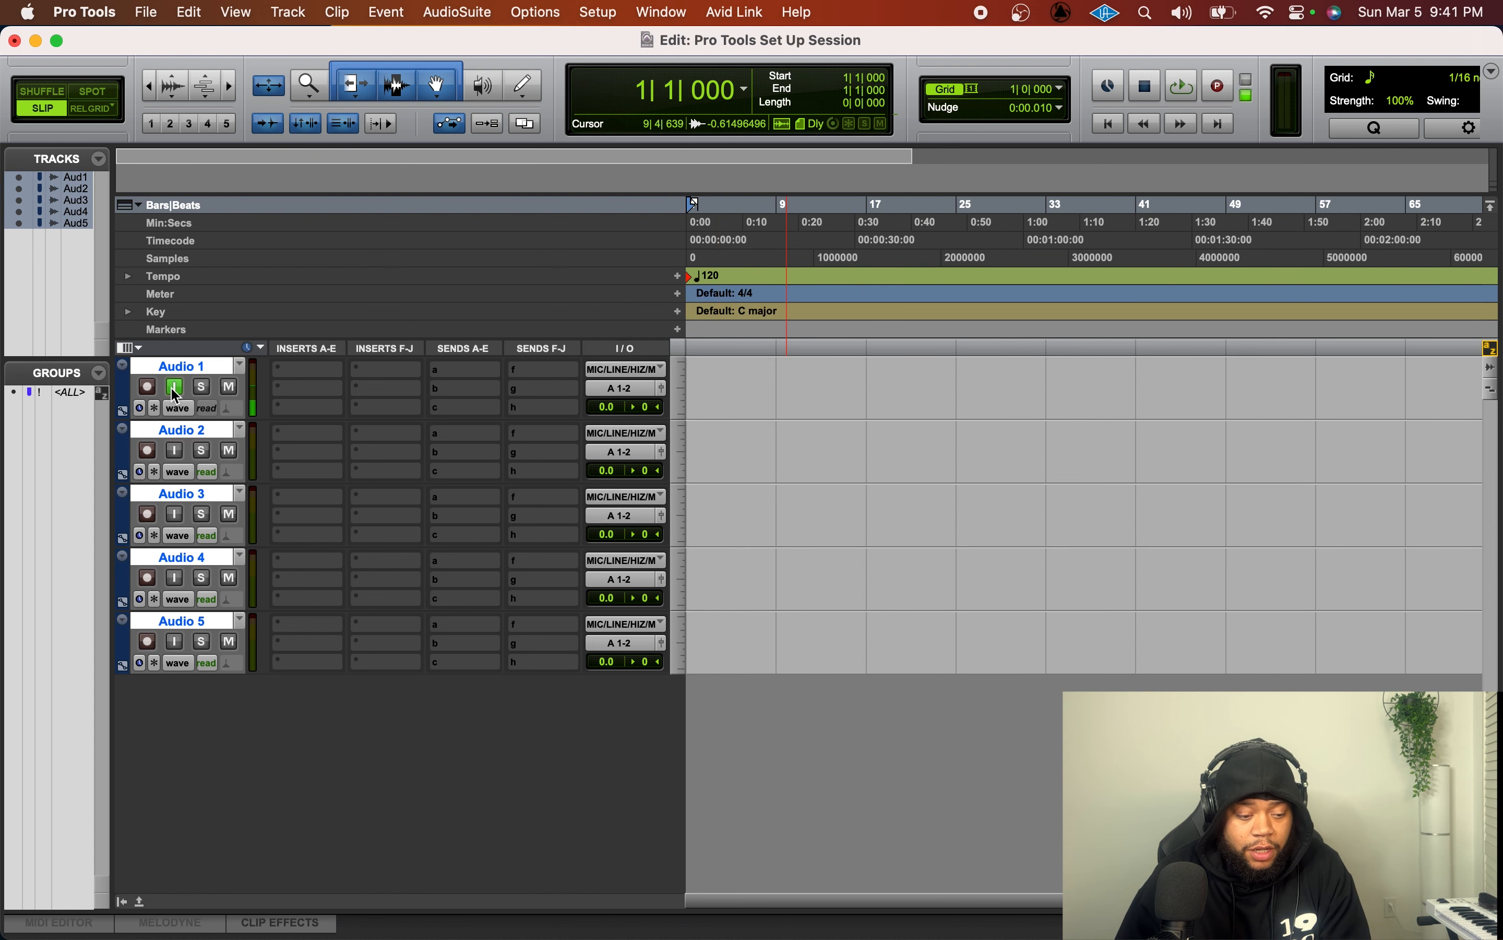
left_click(181, 366)
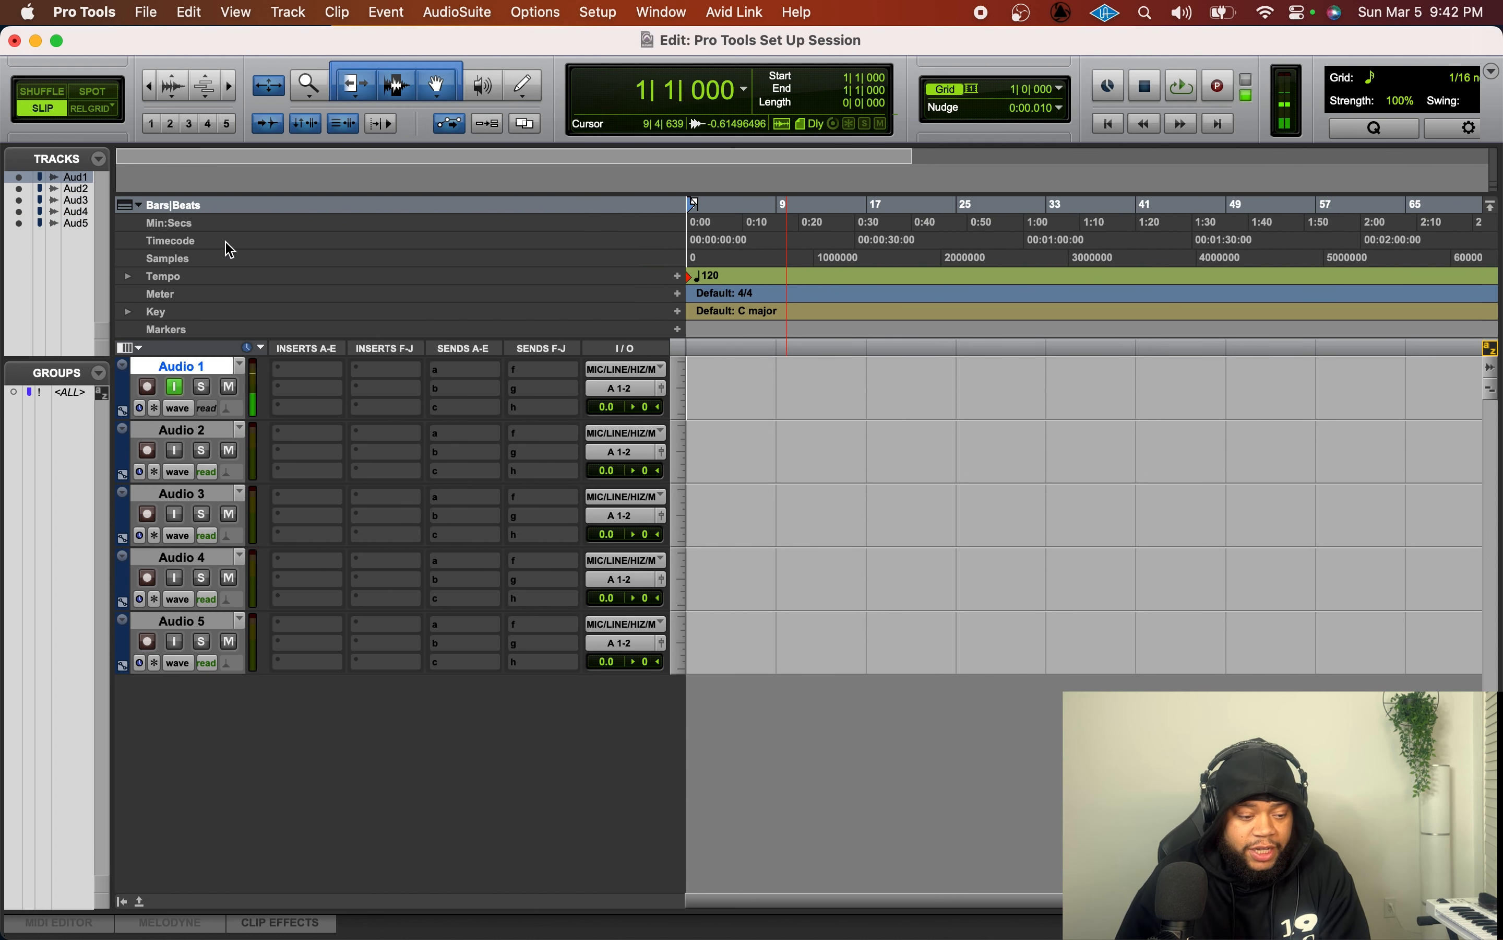
- Try input monitoring on Audio 2 through Audio 5
left_click(175, 450)
left_click(176, 513)
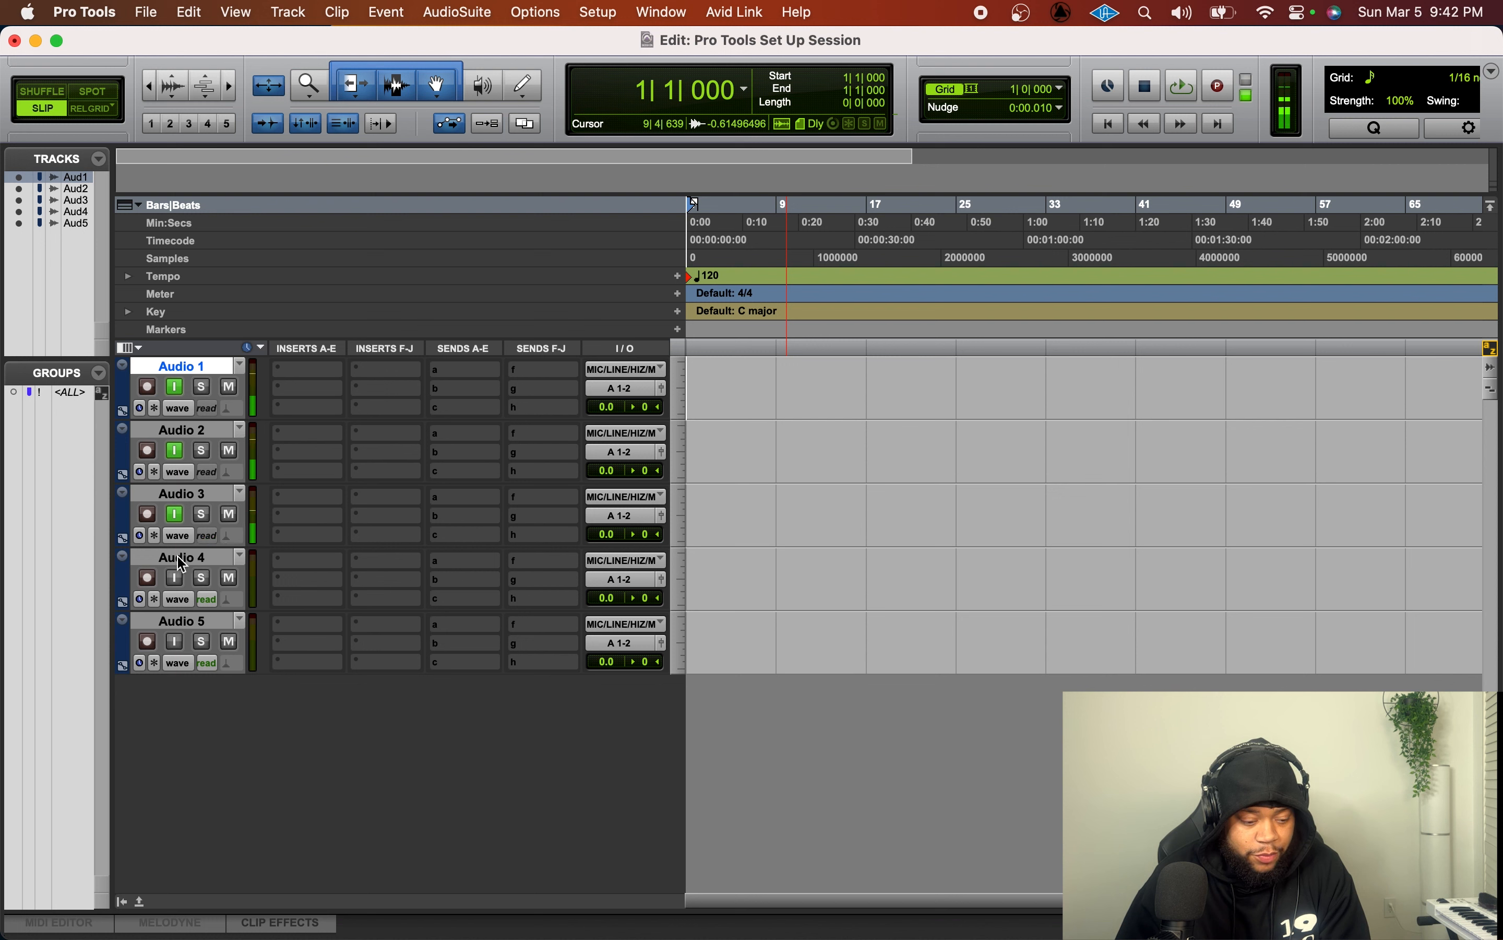
left_click(175, 575)
left_click(179, 639)
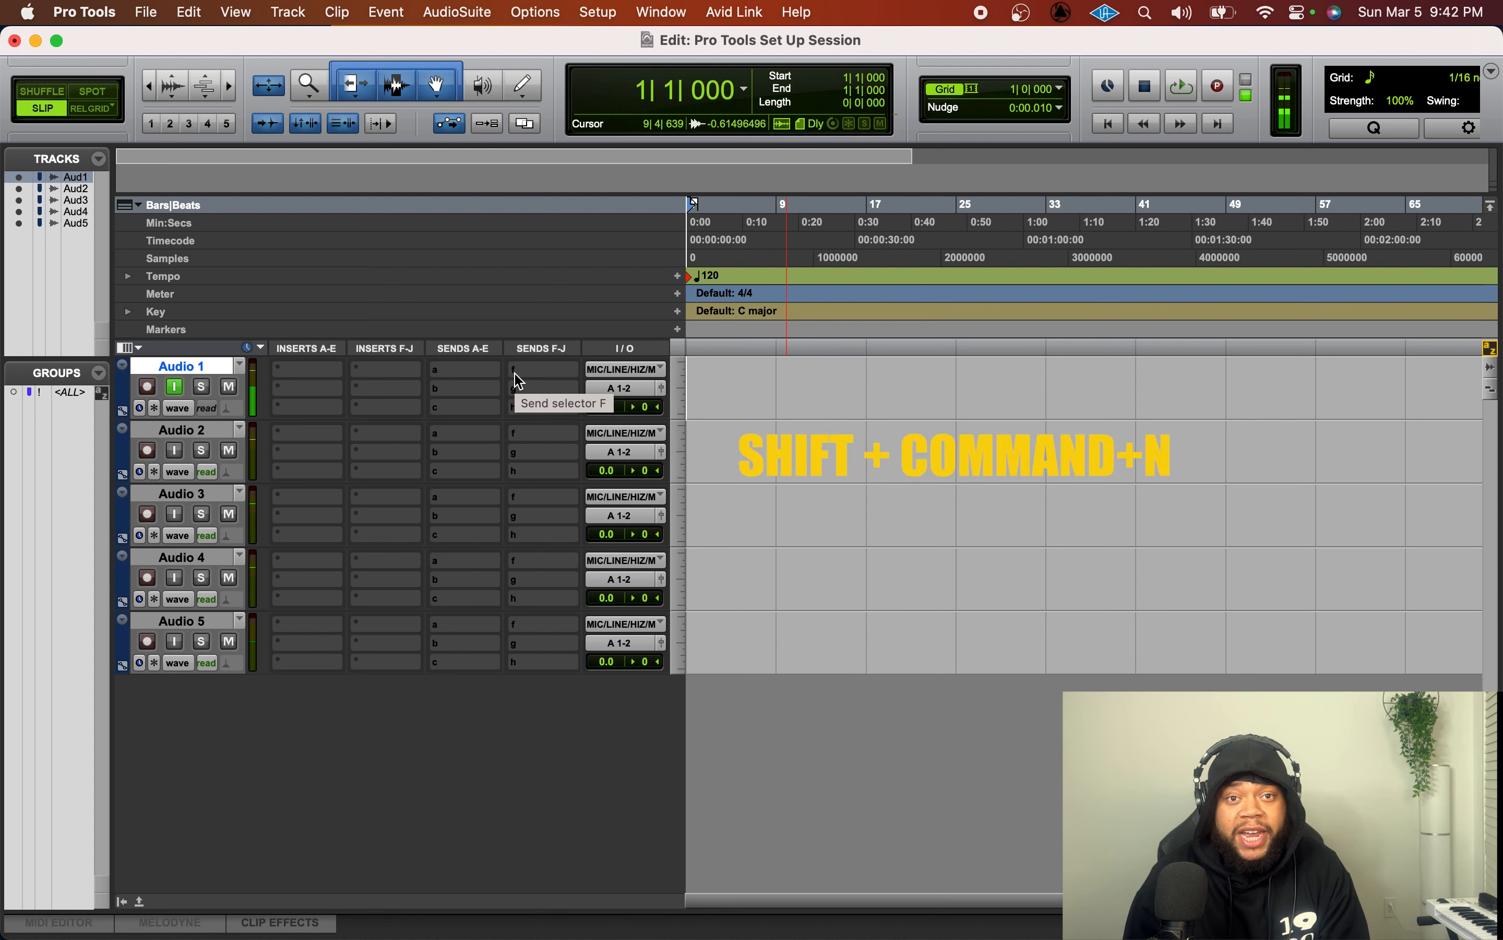
- Create four new stereo Aux Input tracks
key("shift+super+n")
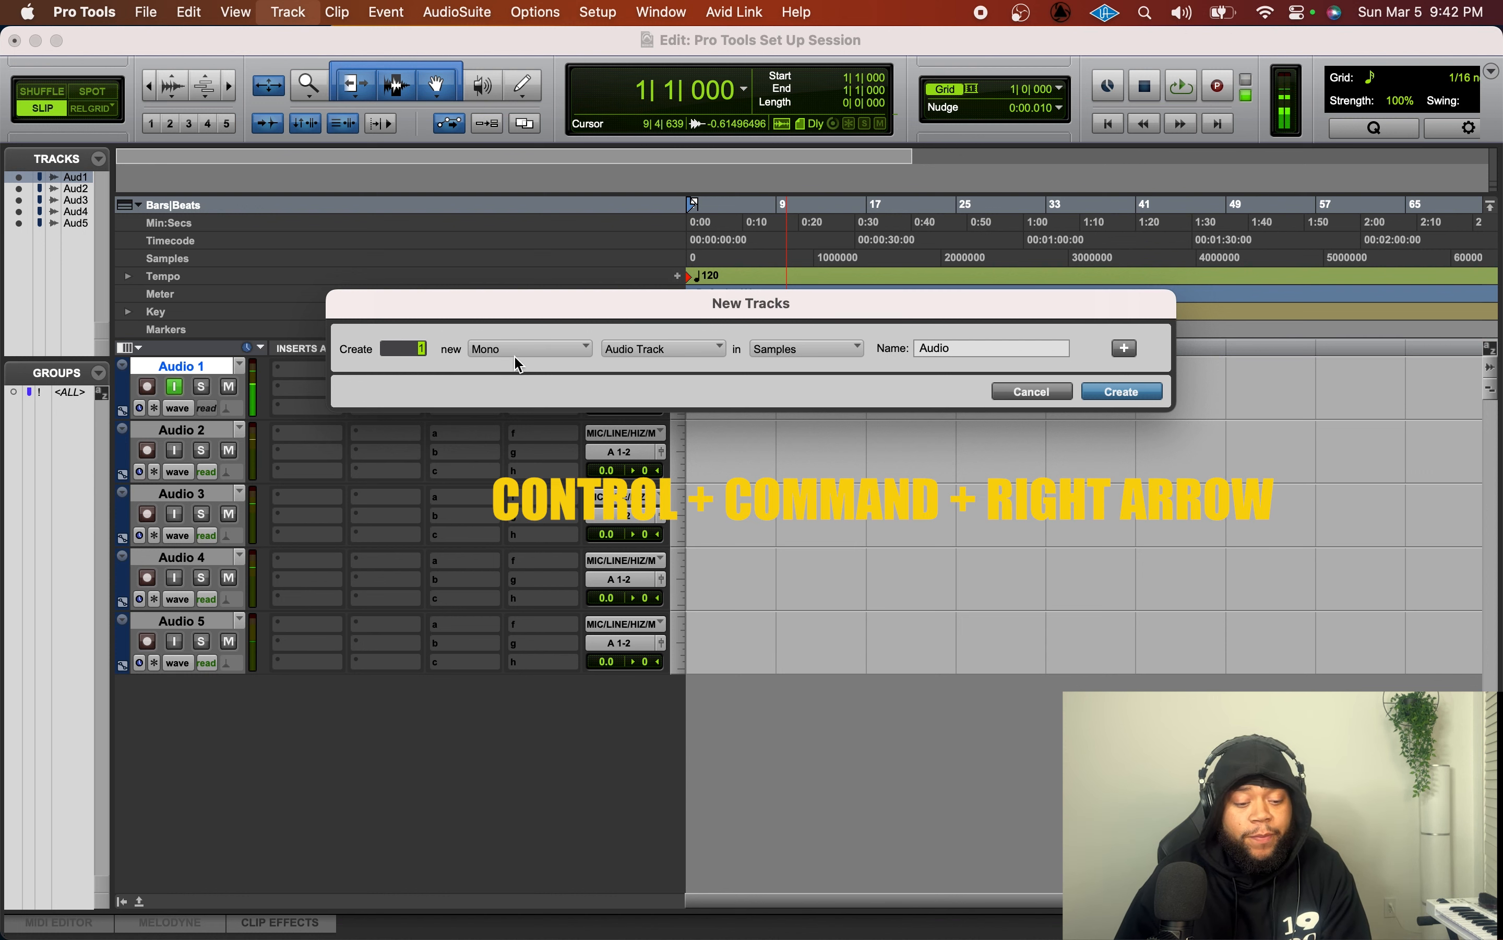
key("ctrl+super+Right")
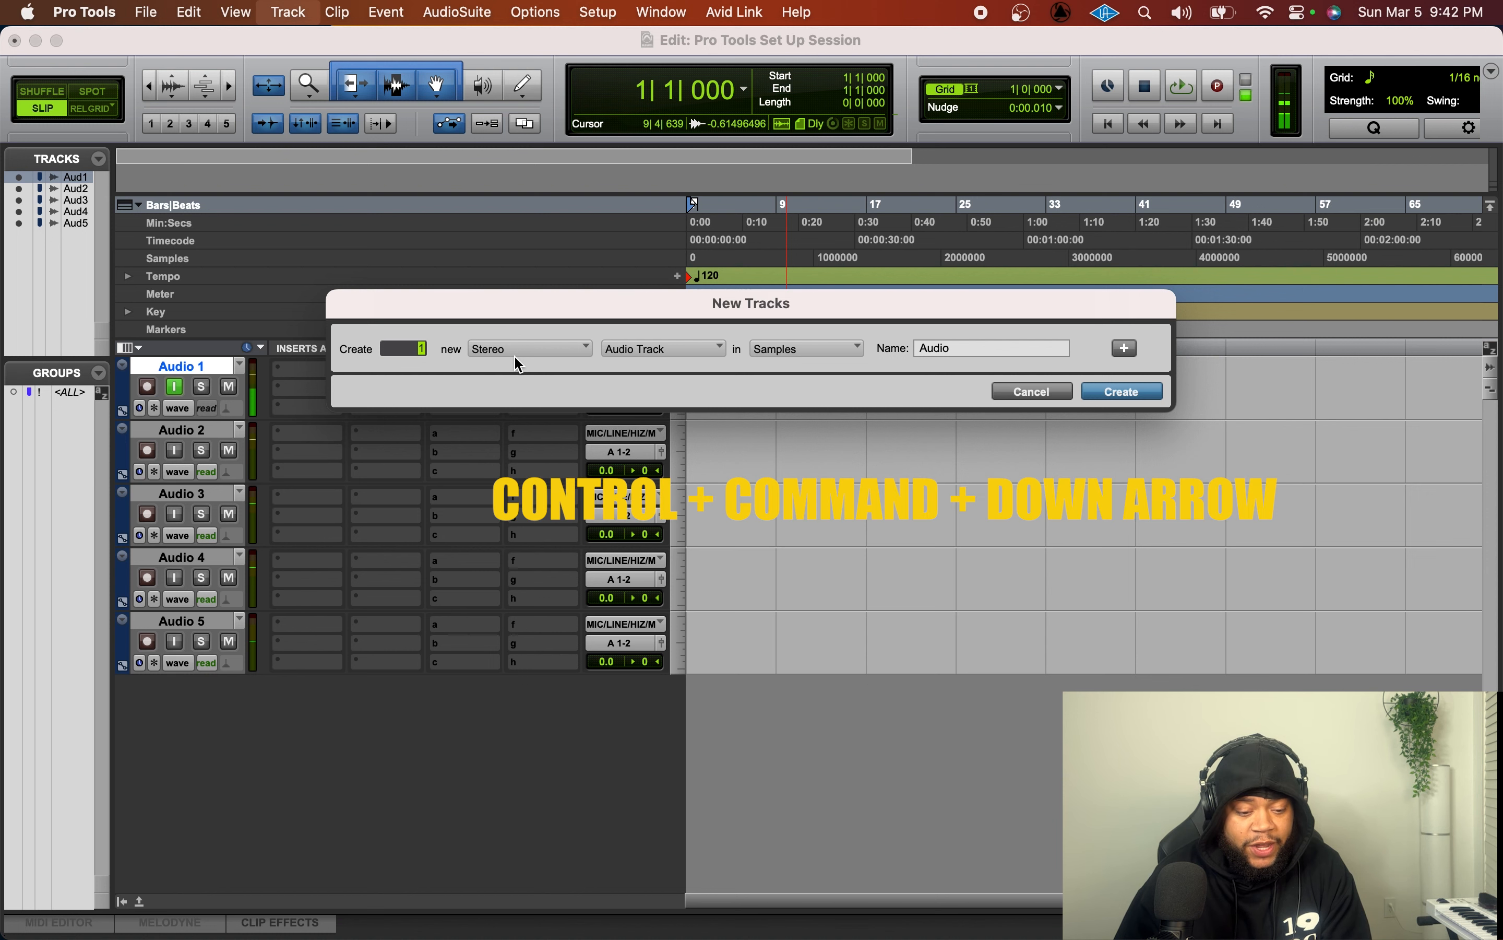
key("ctrl+super+Down")
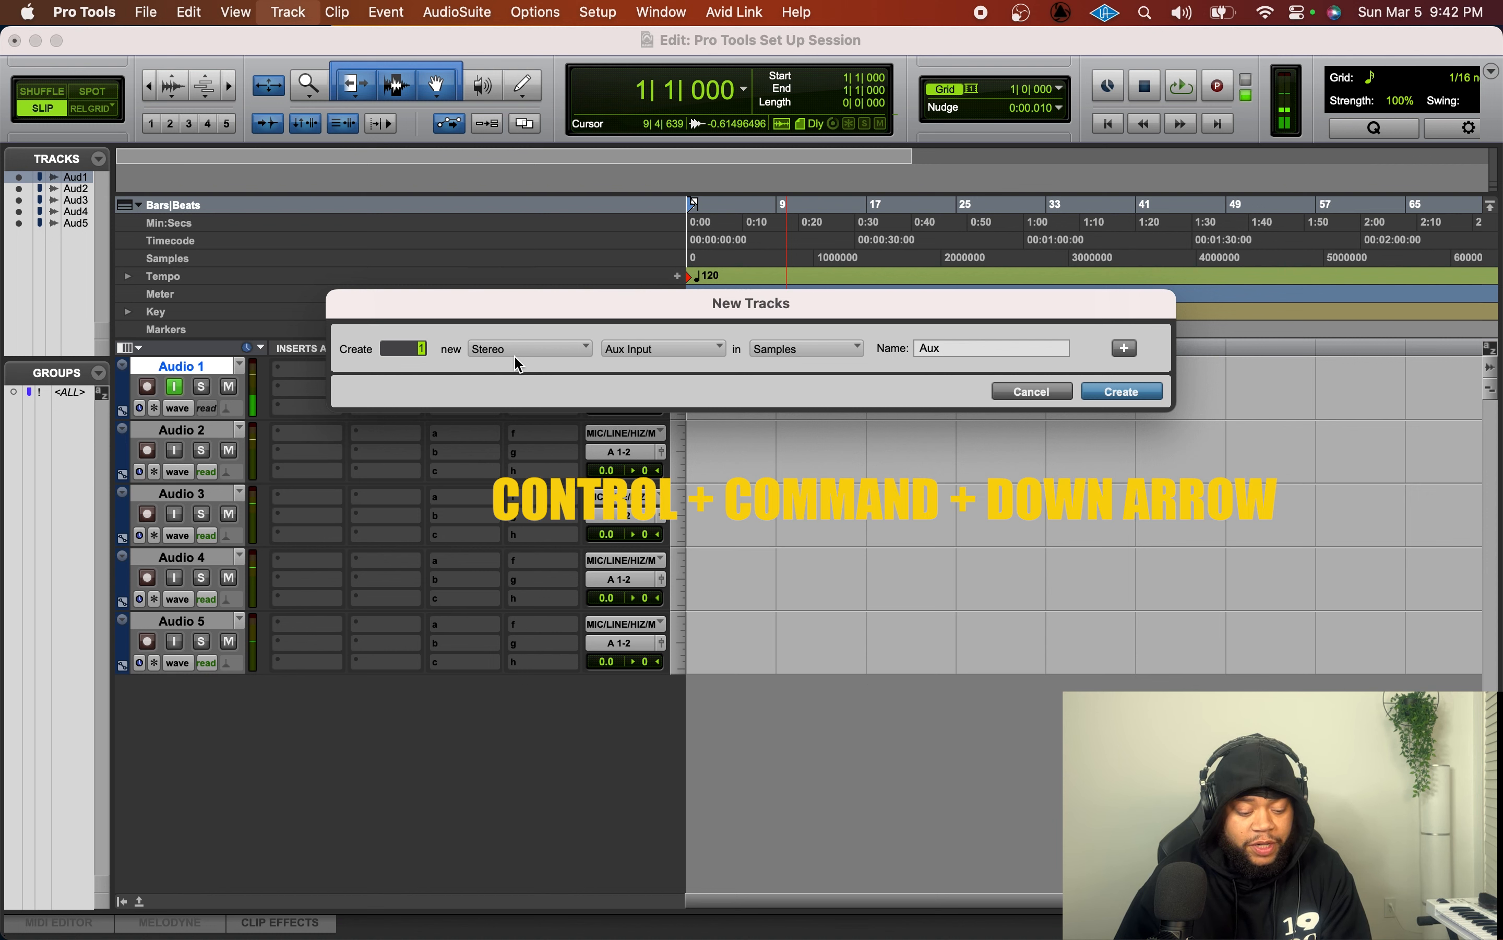
type("4")
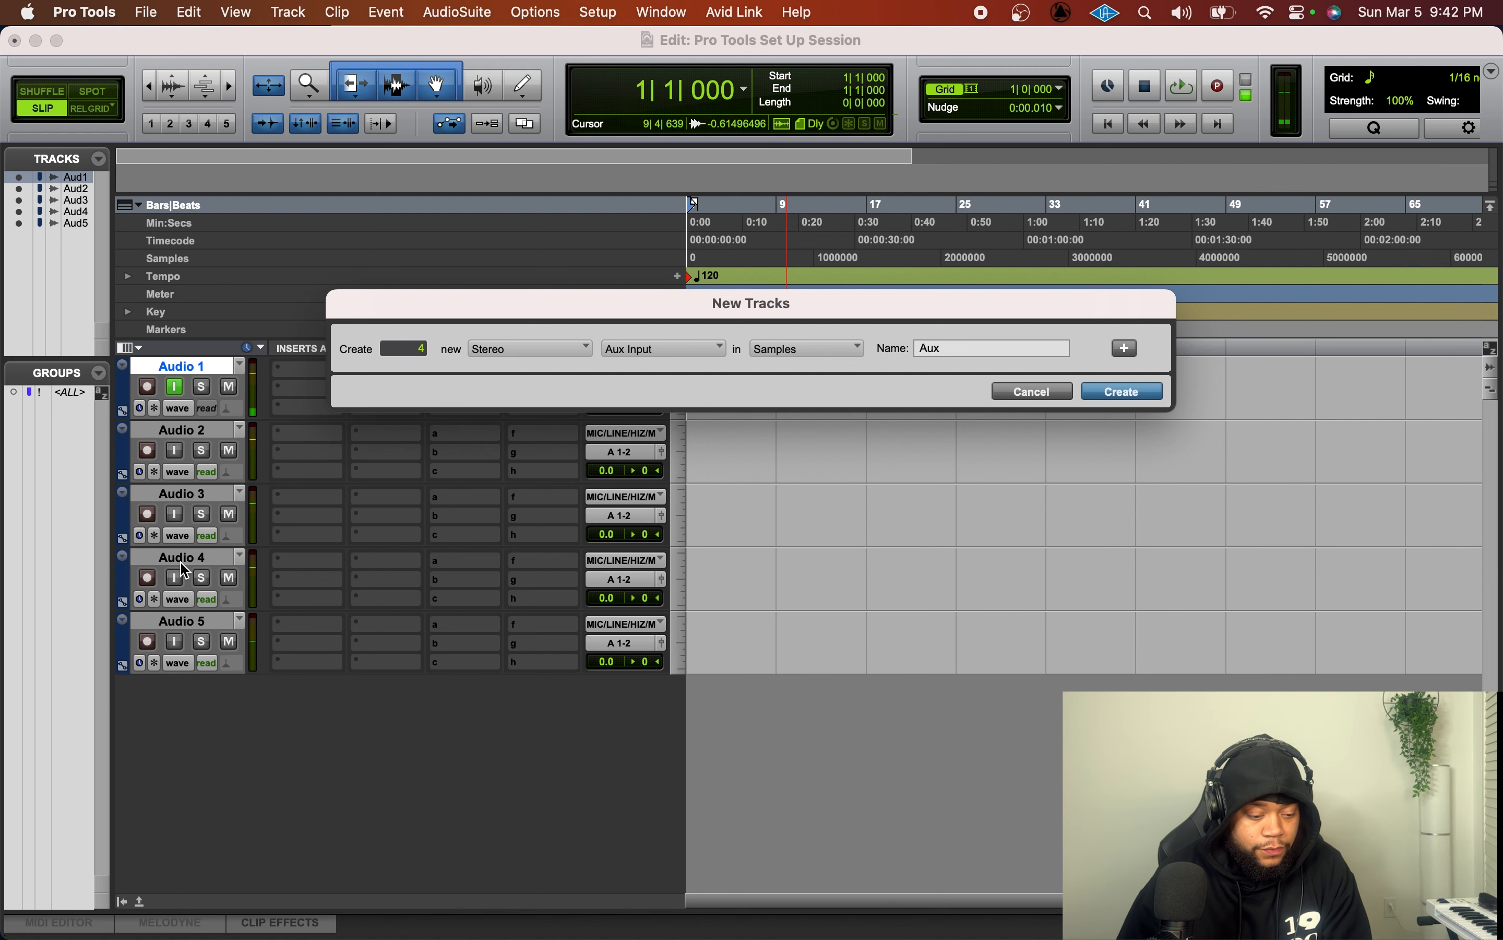
key("Return")
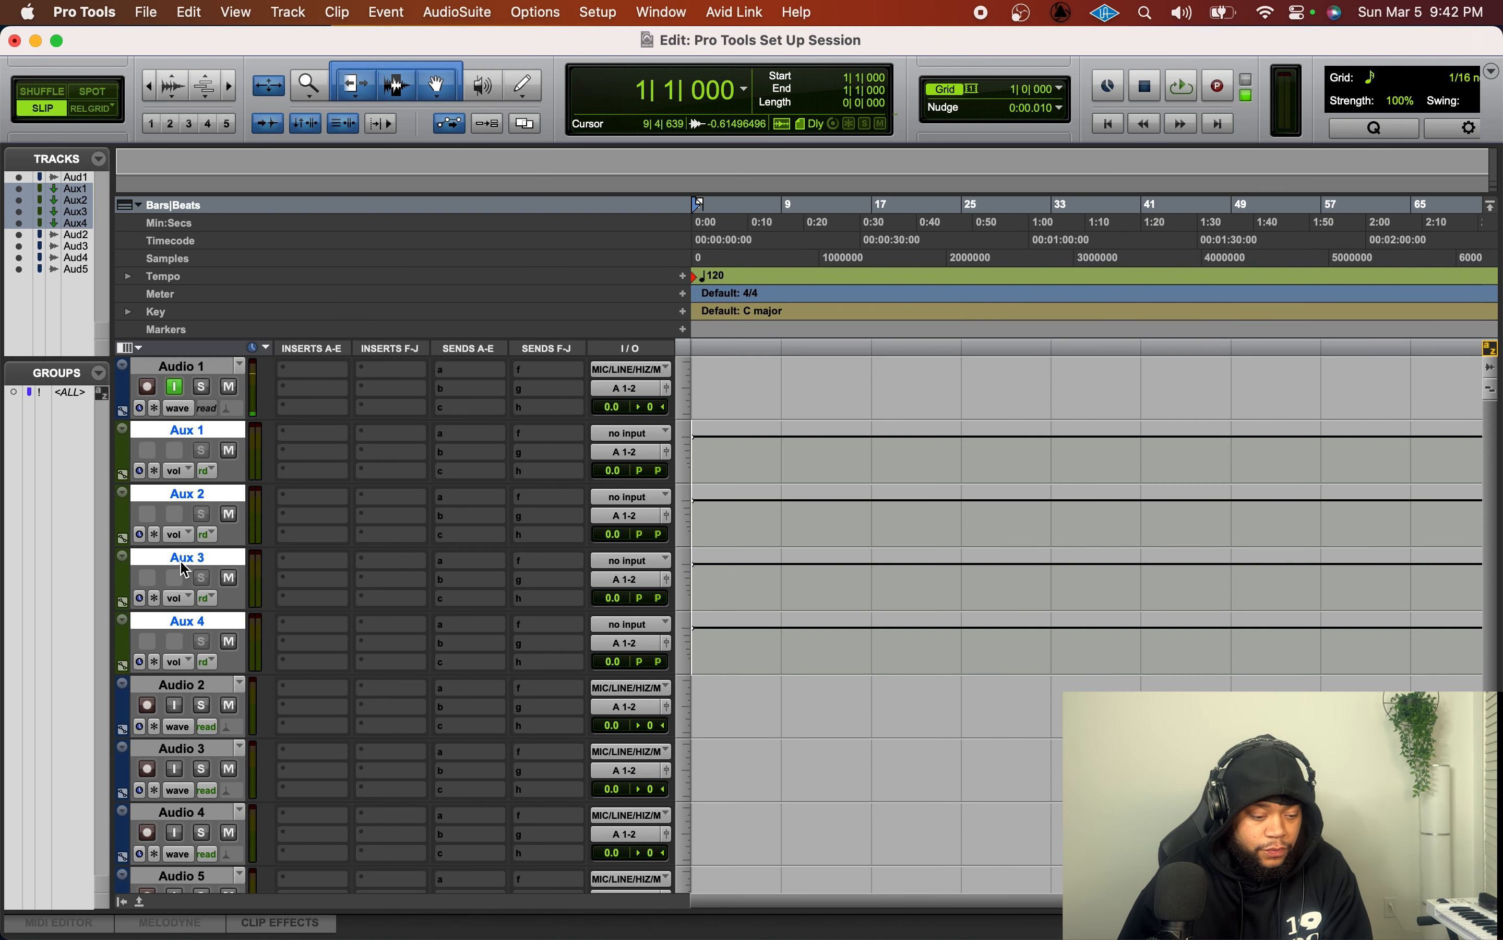
- Move the four aux tracks below Audio 5 at the end of the track list
left_click(197, 432)
left_click(187, 621, "shift")
scroll(253, 885, "down", 5)
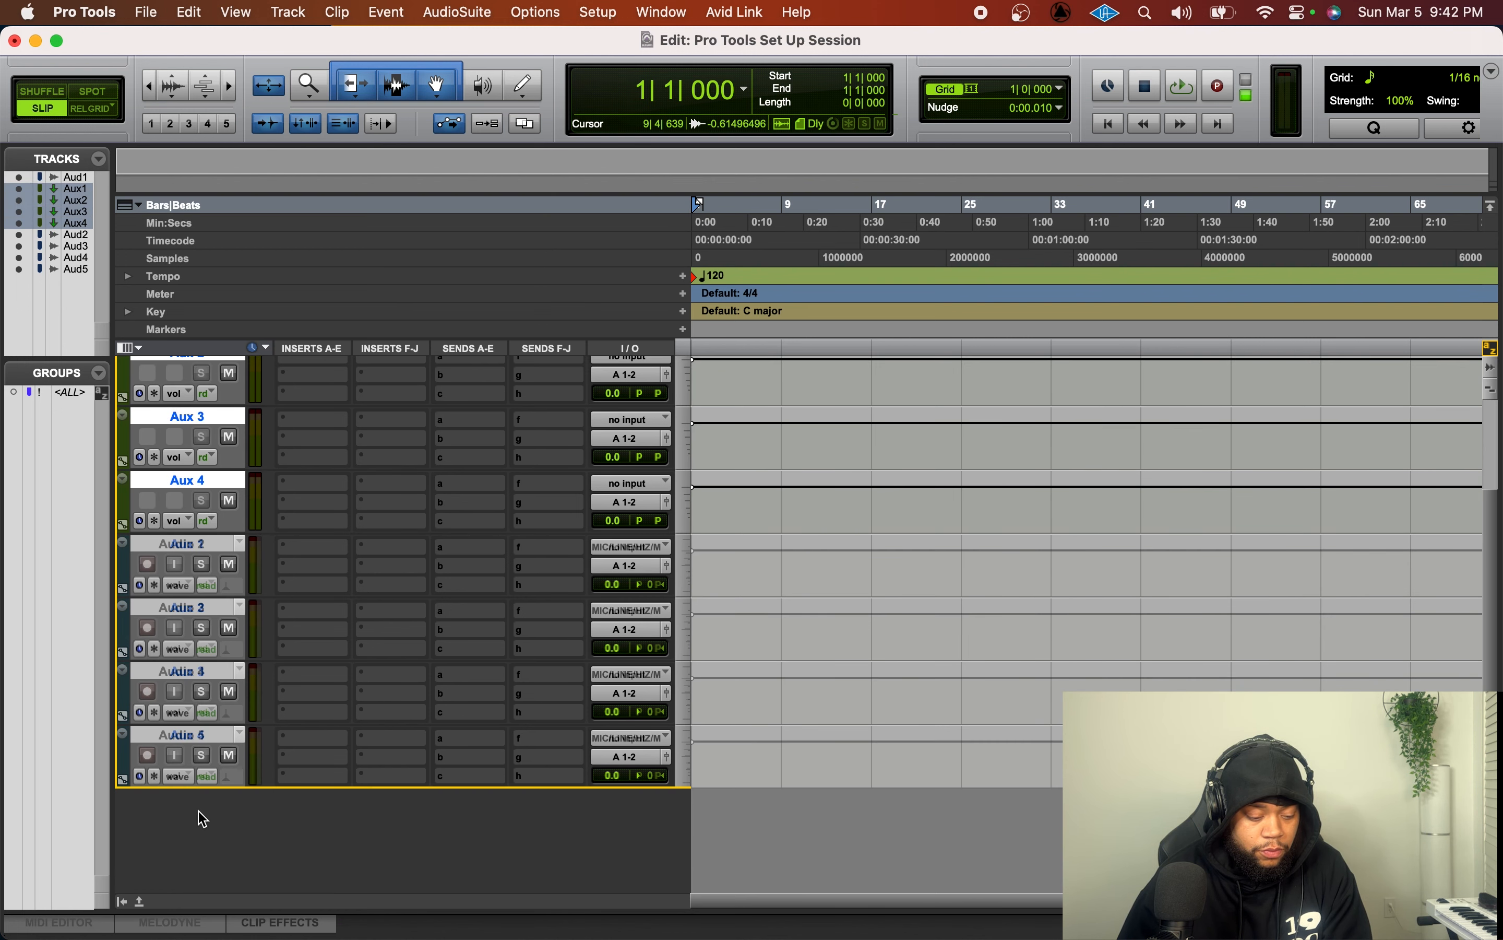
left_click_drag(204, 818, 205, 808)
- Rename the Aux 1 track as Reverb
double_click(180, 544)
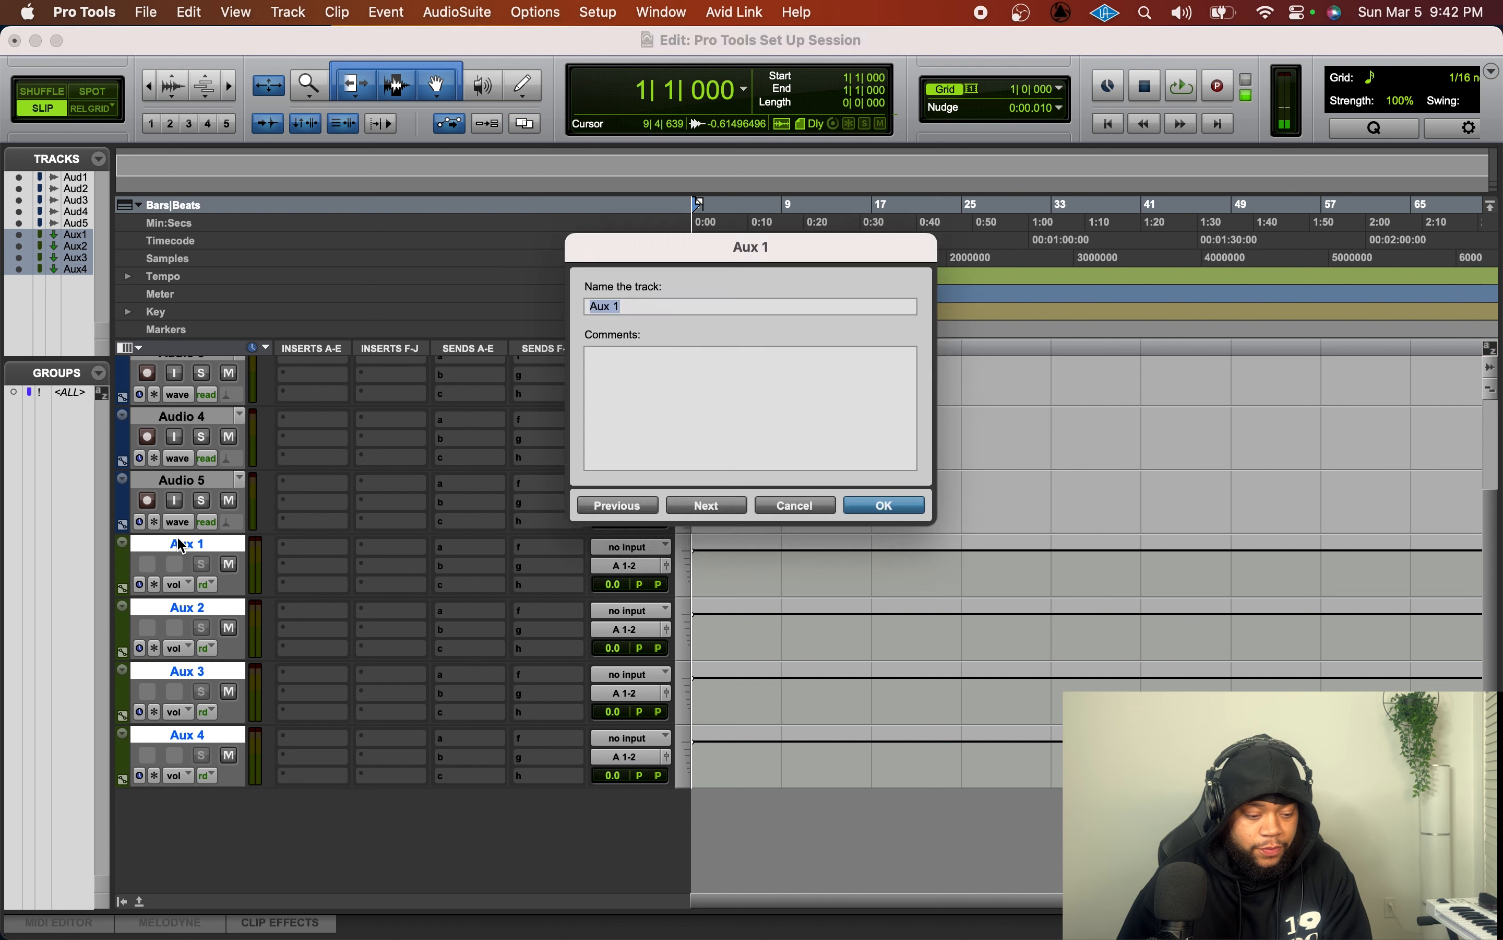
type("REverb")
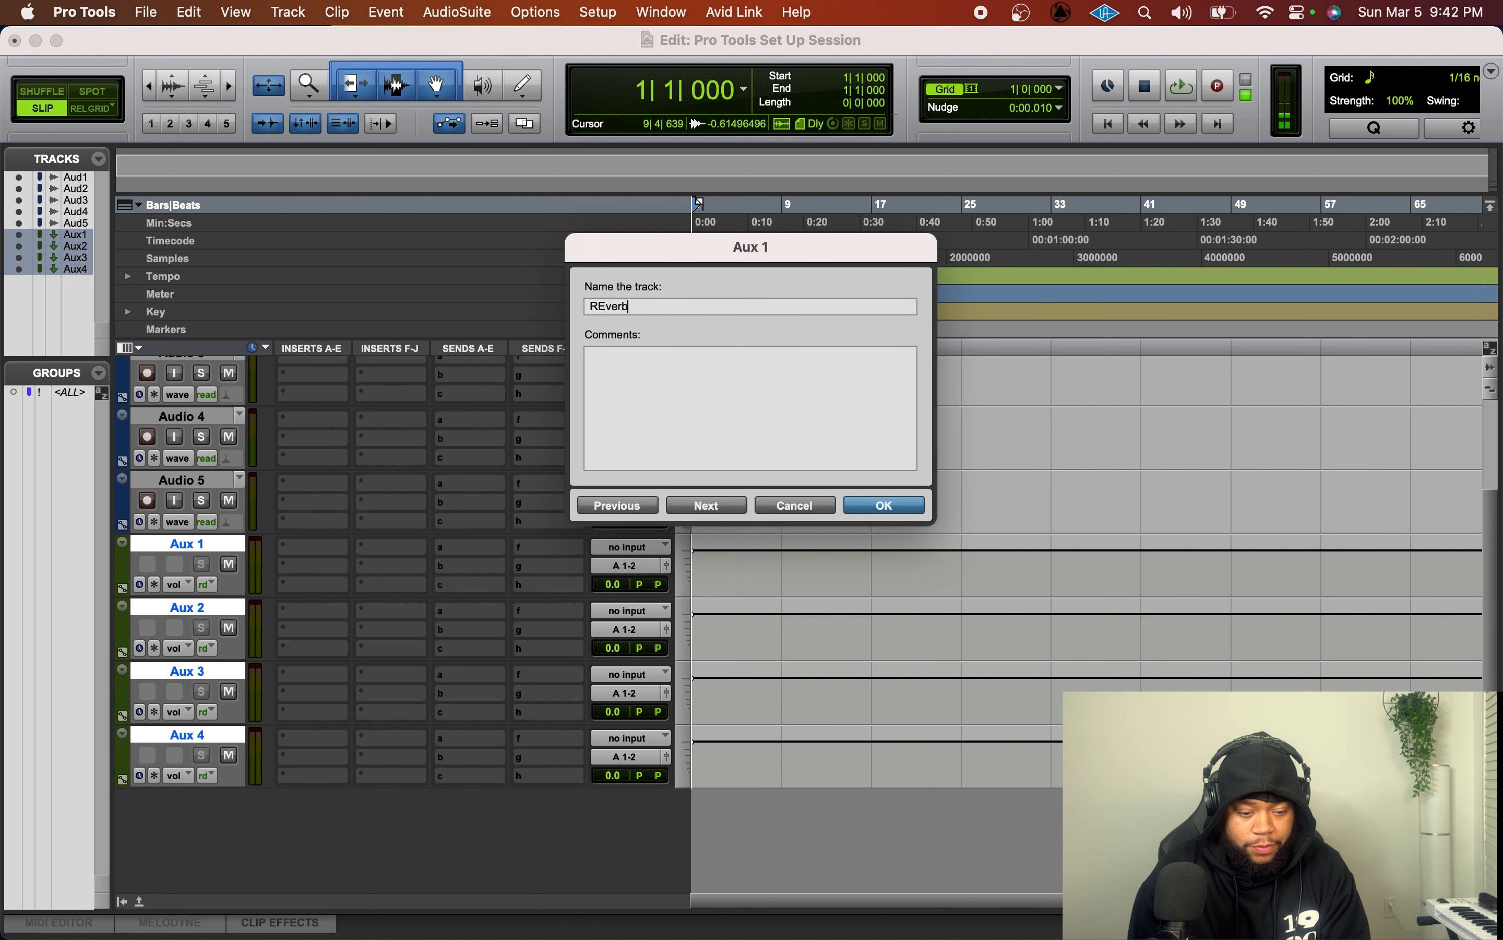
key("BackSpace")
key("BackSpace")
key("BackSpace")
type("everb")
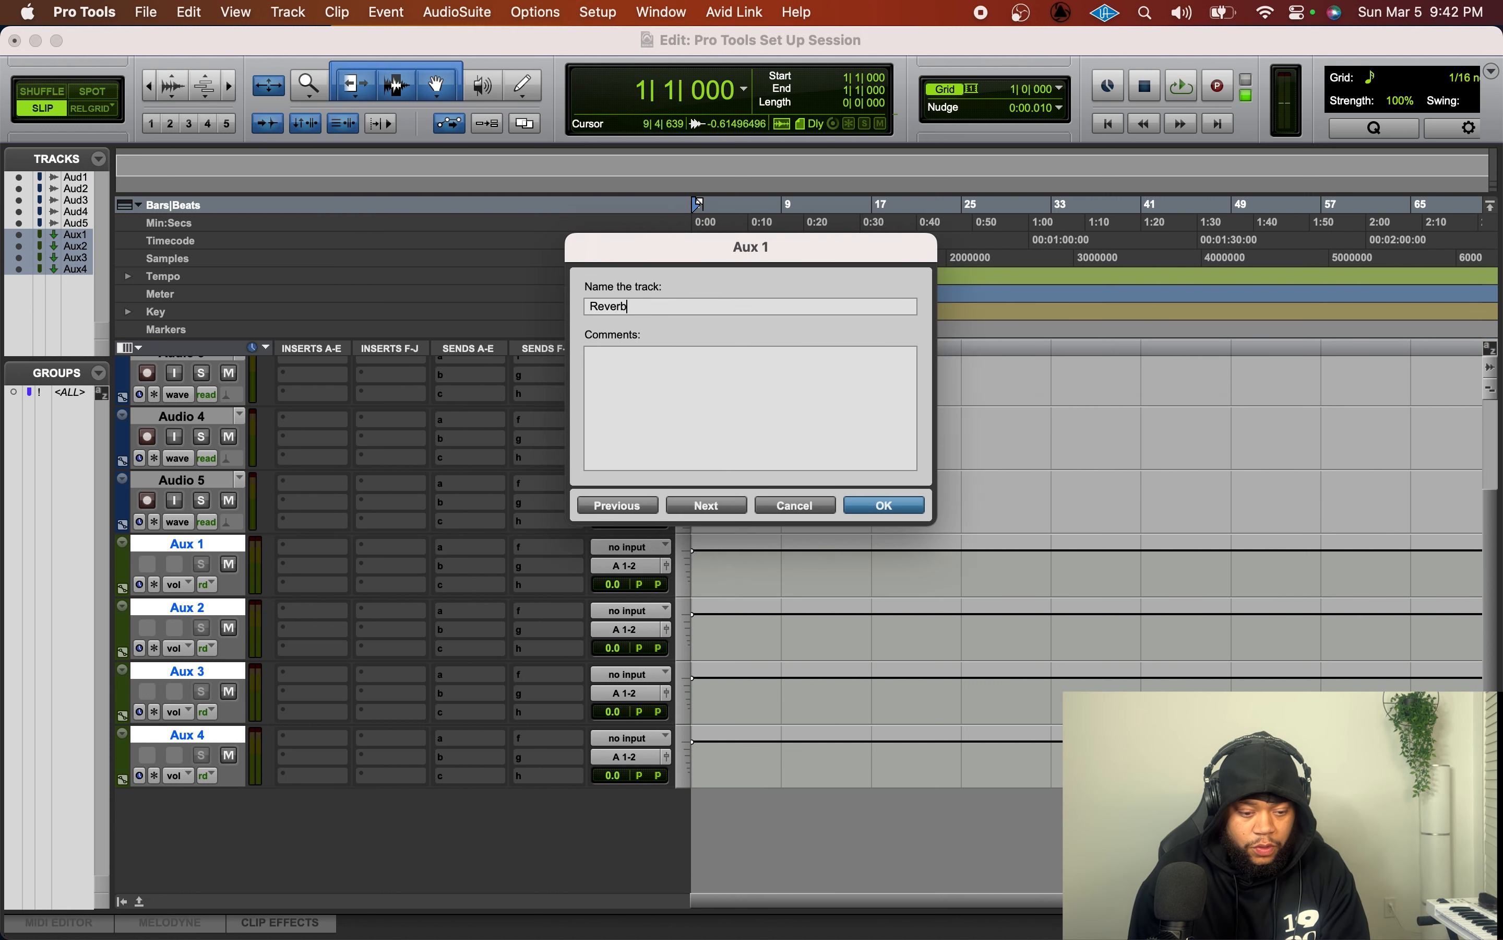
key("super+Right")
- Rename Aux 2, Aux 3 and Aux 4 as 1/8, 1/4 and VOX respectively
type("1/8")
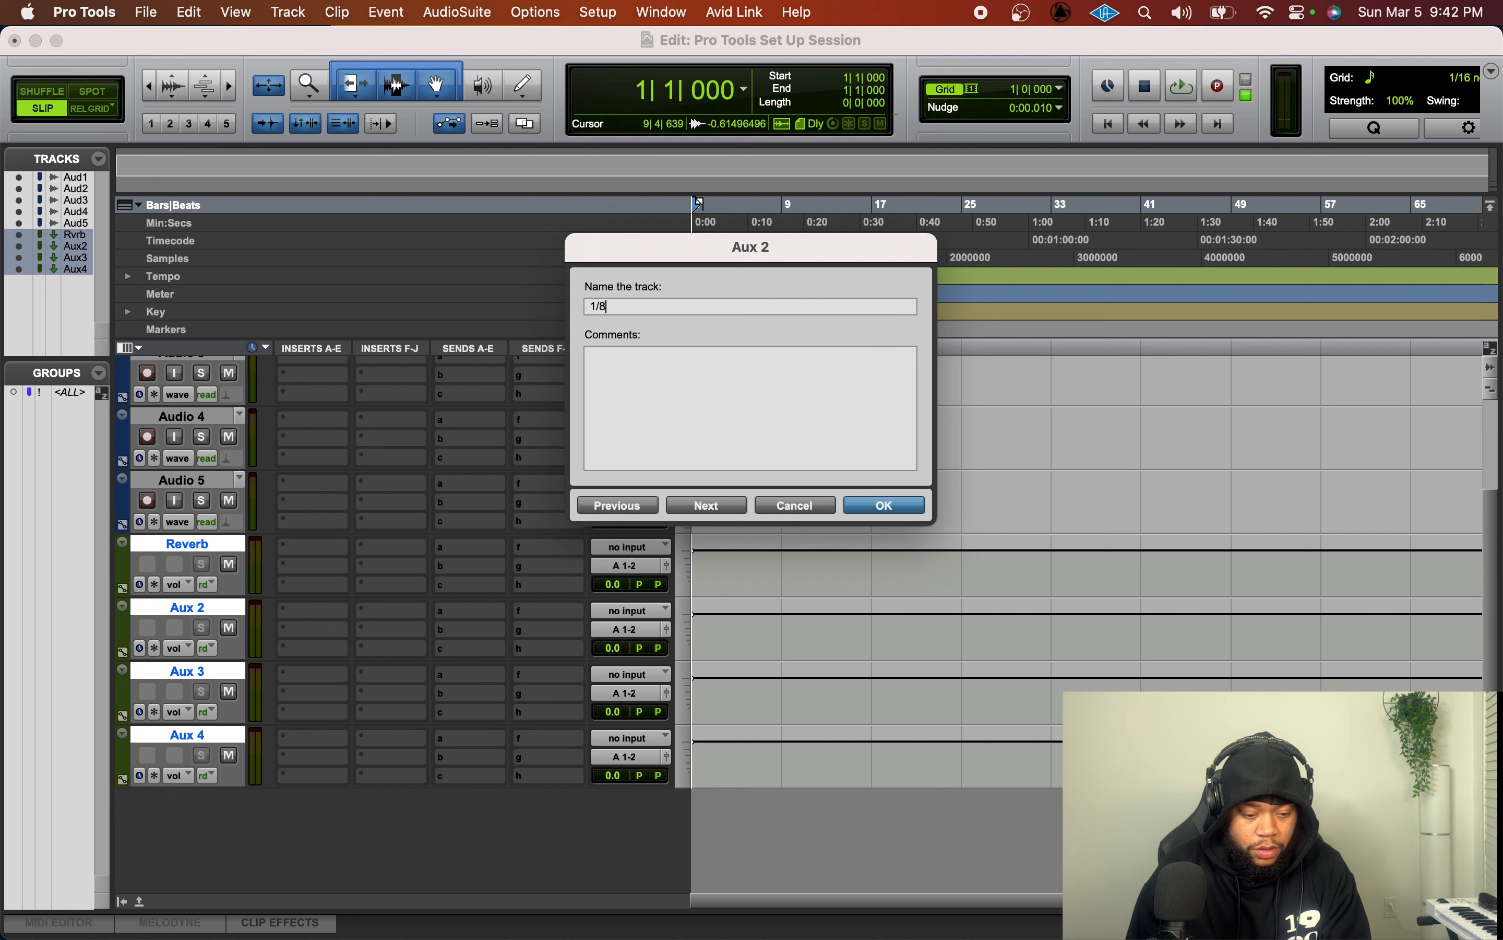
key("super+Return")
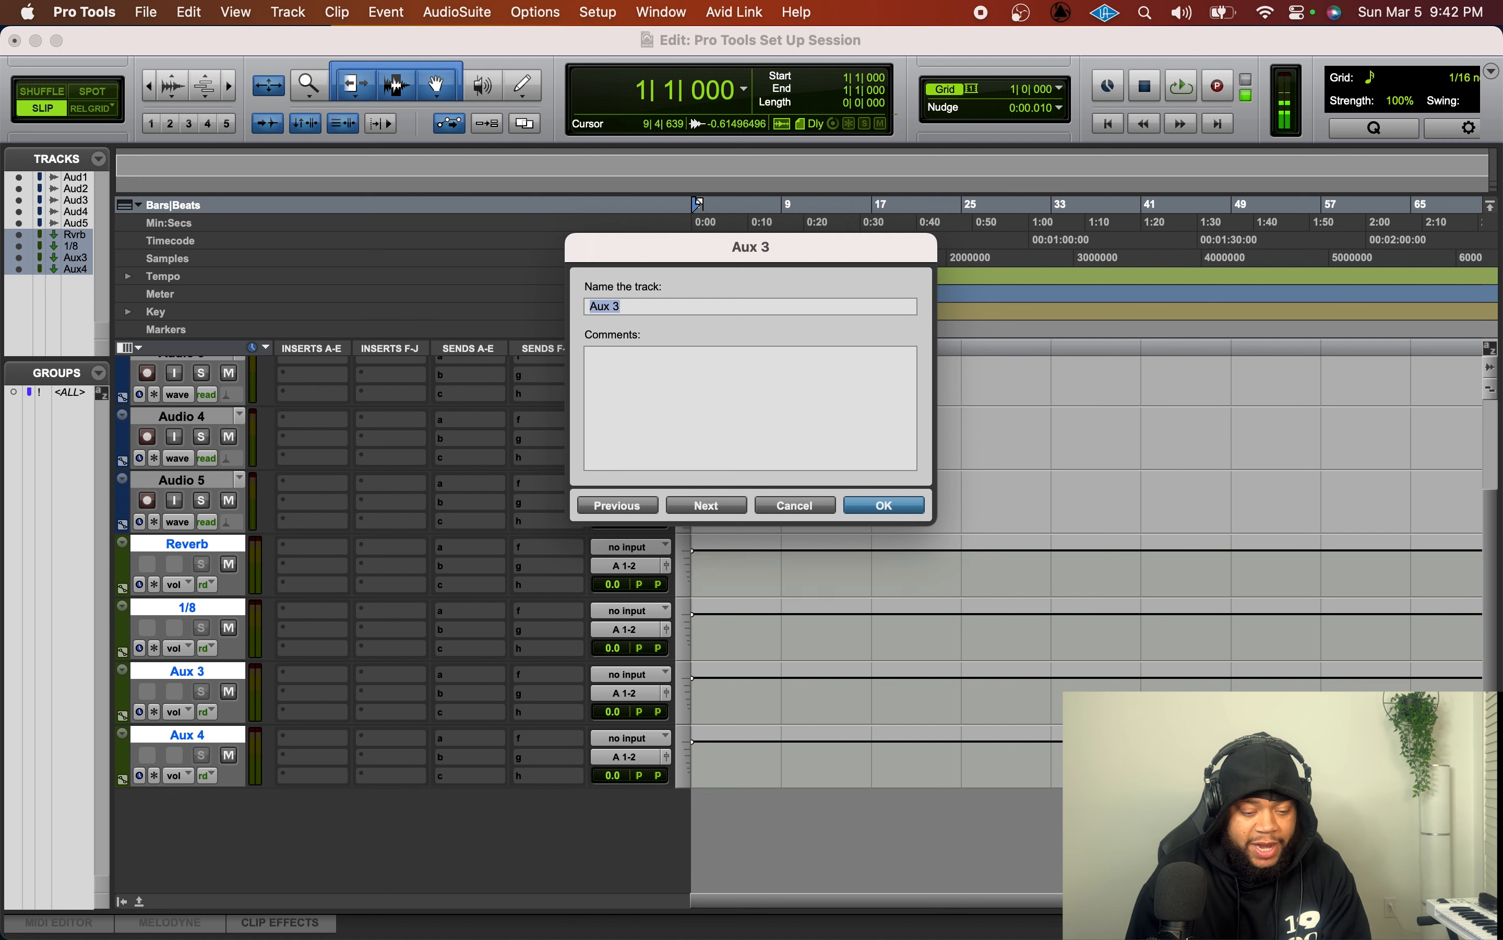
type("1")
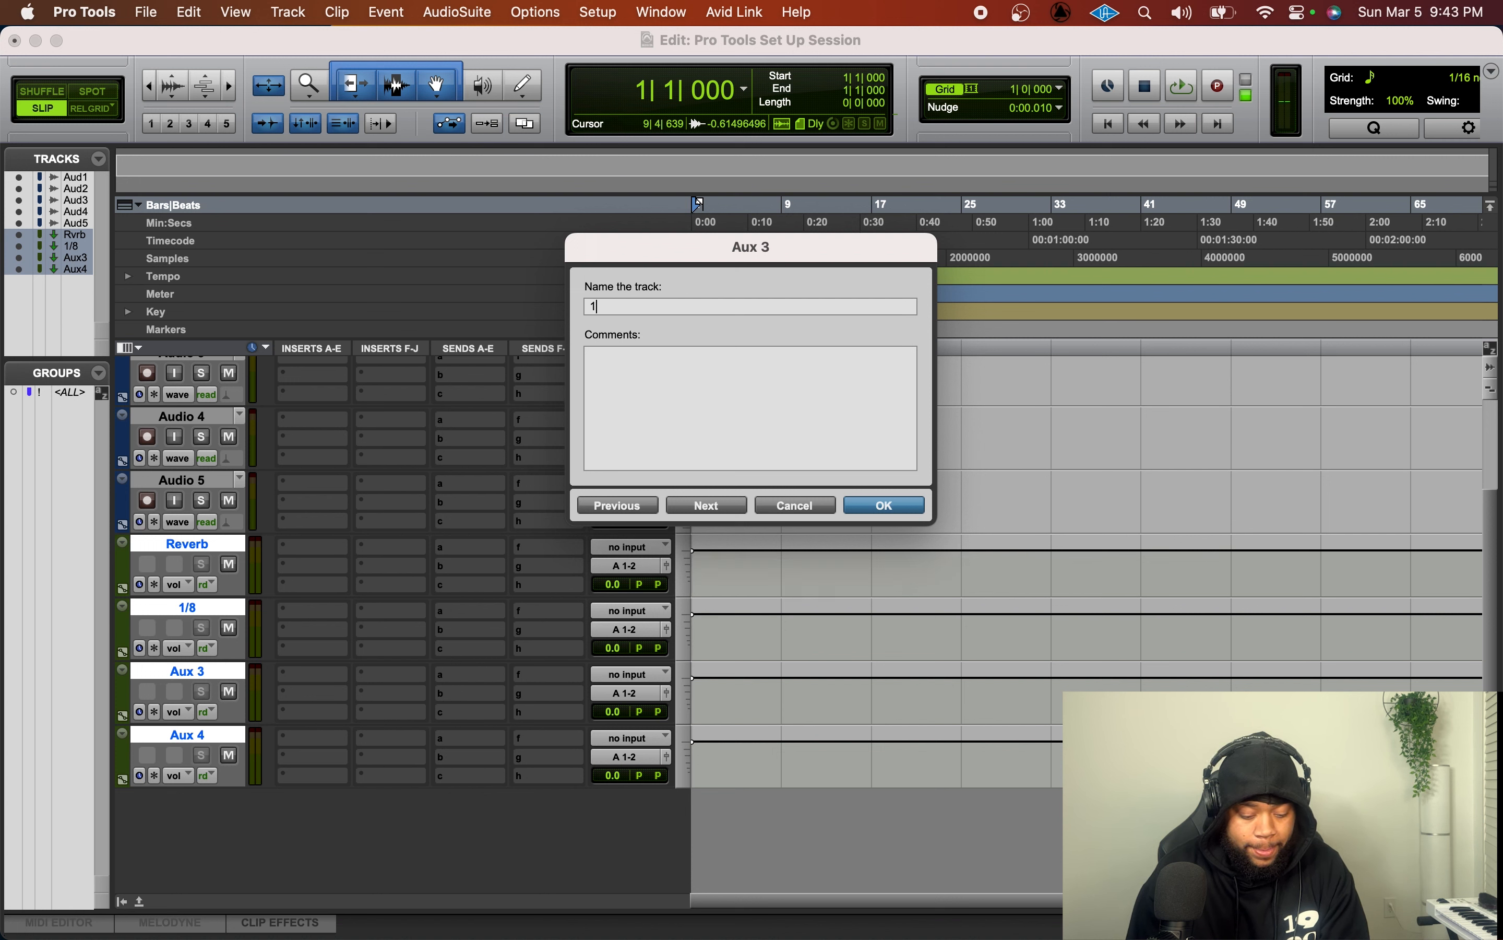
type("/8")
key("super+Return")
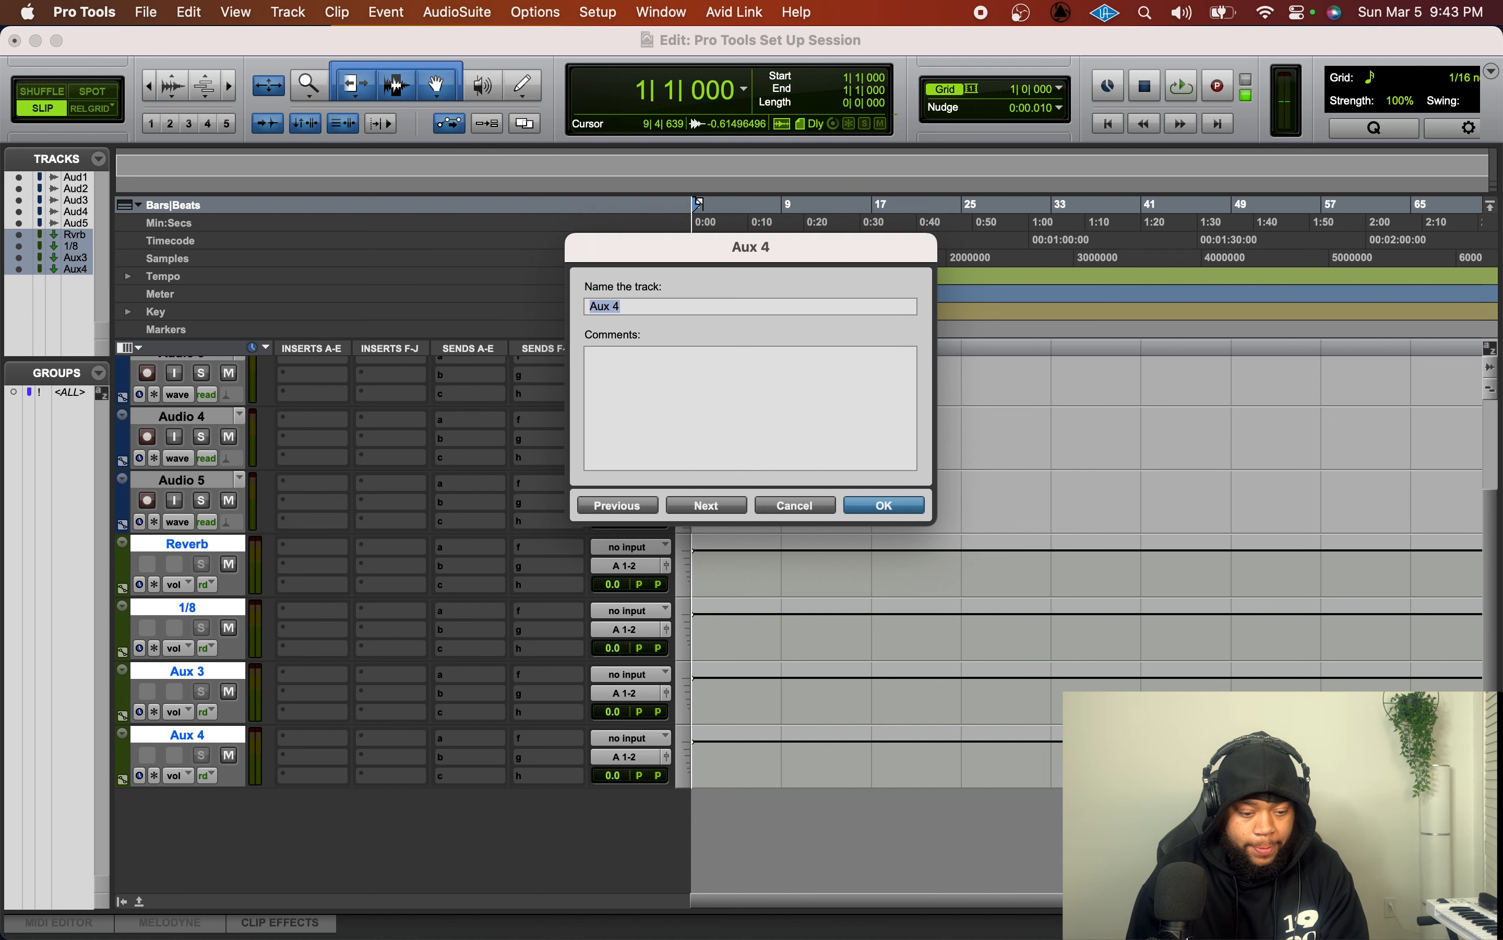
type("VOX")
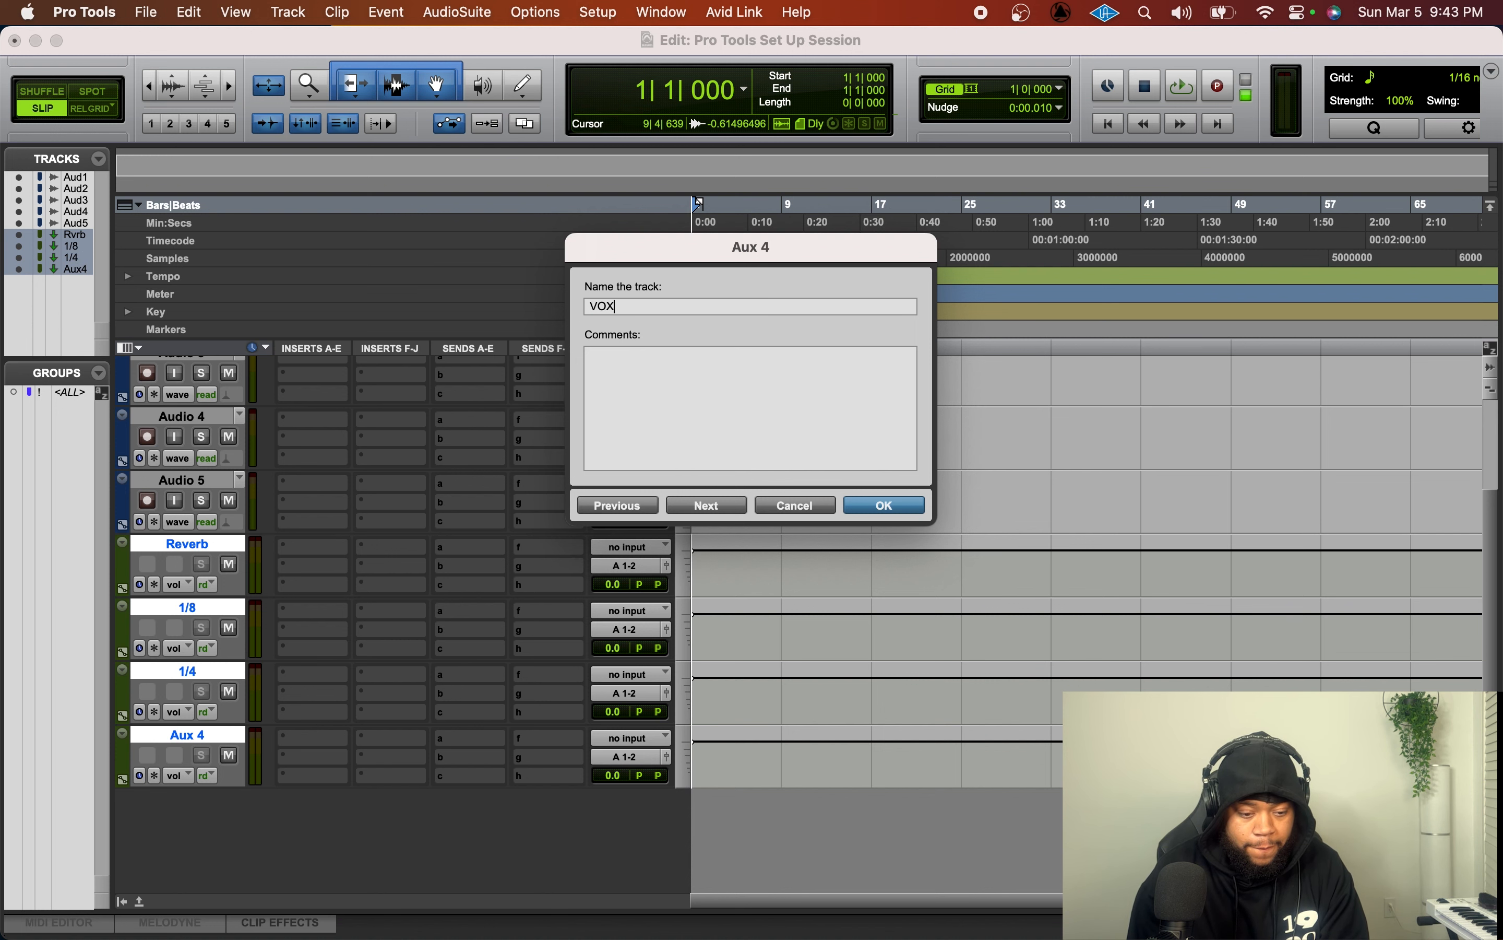
key("Return")
- Move the VOX track above the Reverb track, directly below Audio 5
left_click(224, 547)
scroll(219, 435, "up", 5)
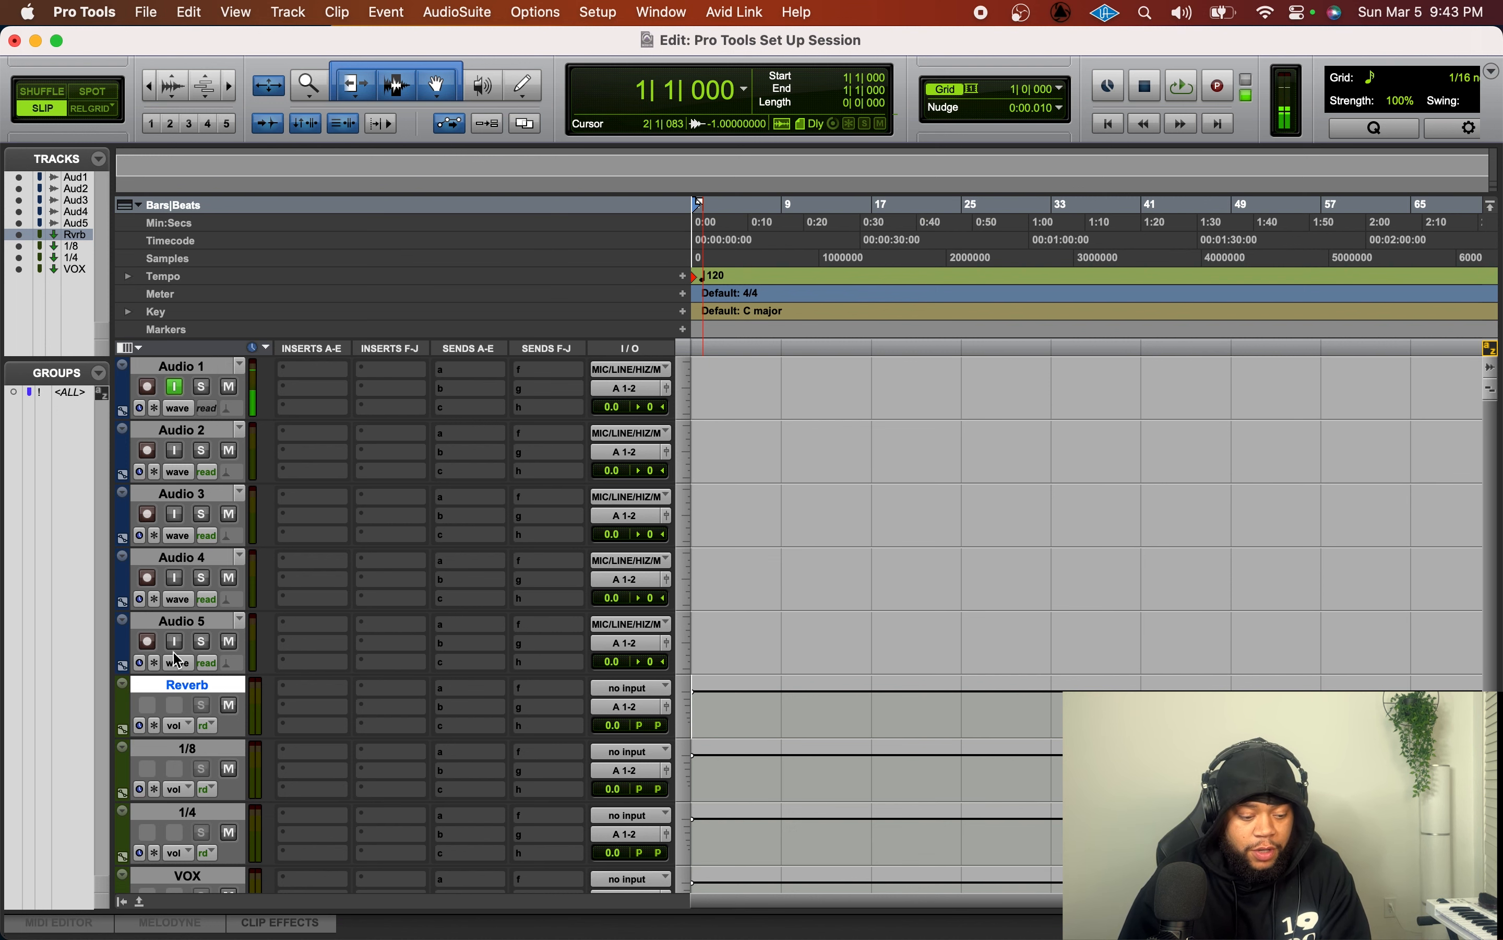
scroll(186, 795, "down", 3)
left_click_drag(189, 737, 207, 544)
scroll(208, 509, "up", 5)
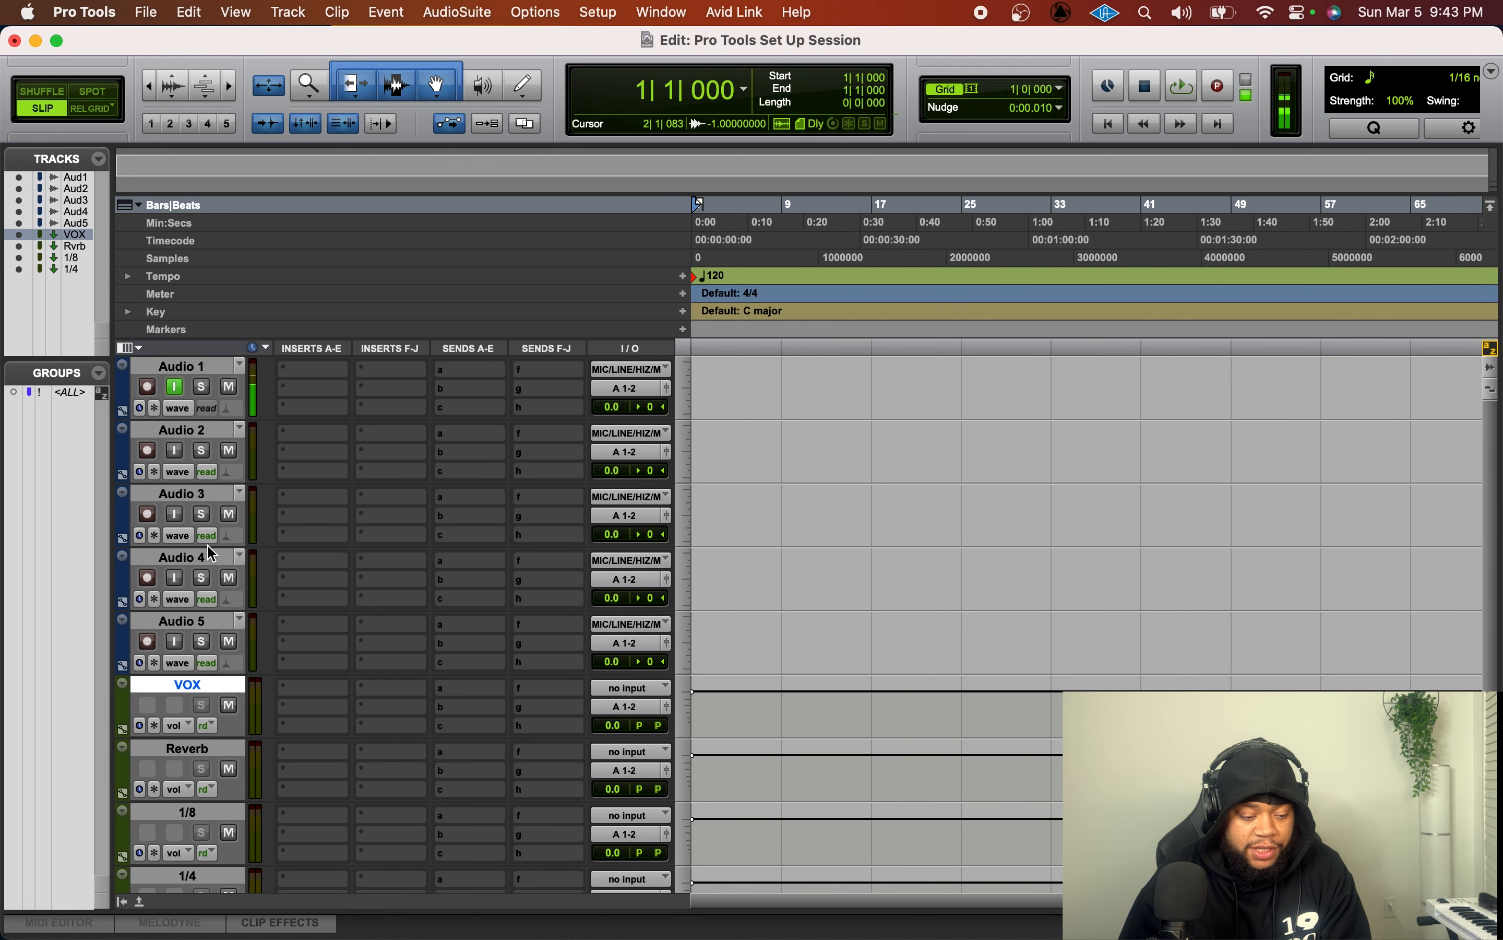
- Set the input of the VOX aux track to the stereo Bus 19-20
left_click(192, 368)
left_click(191, 621, "shift")
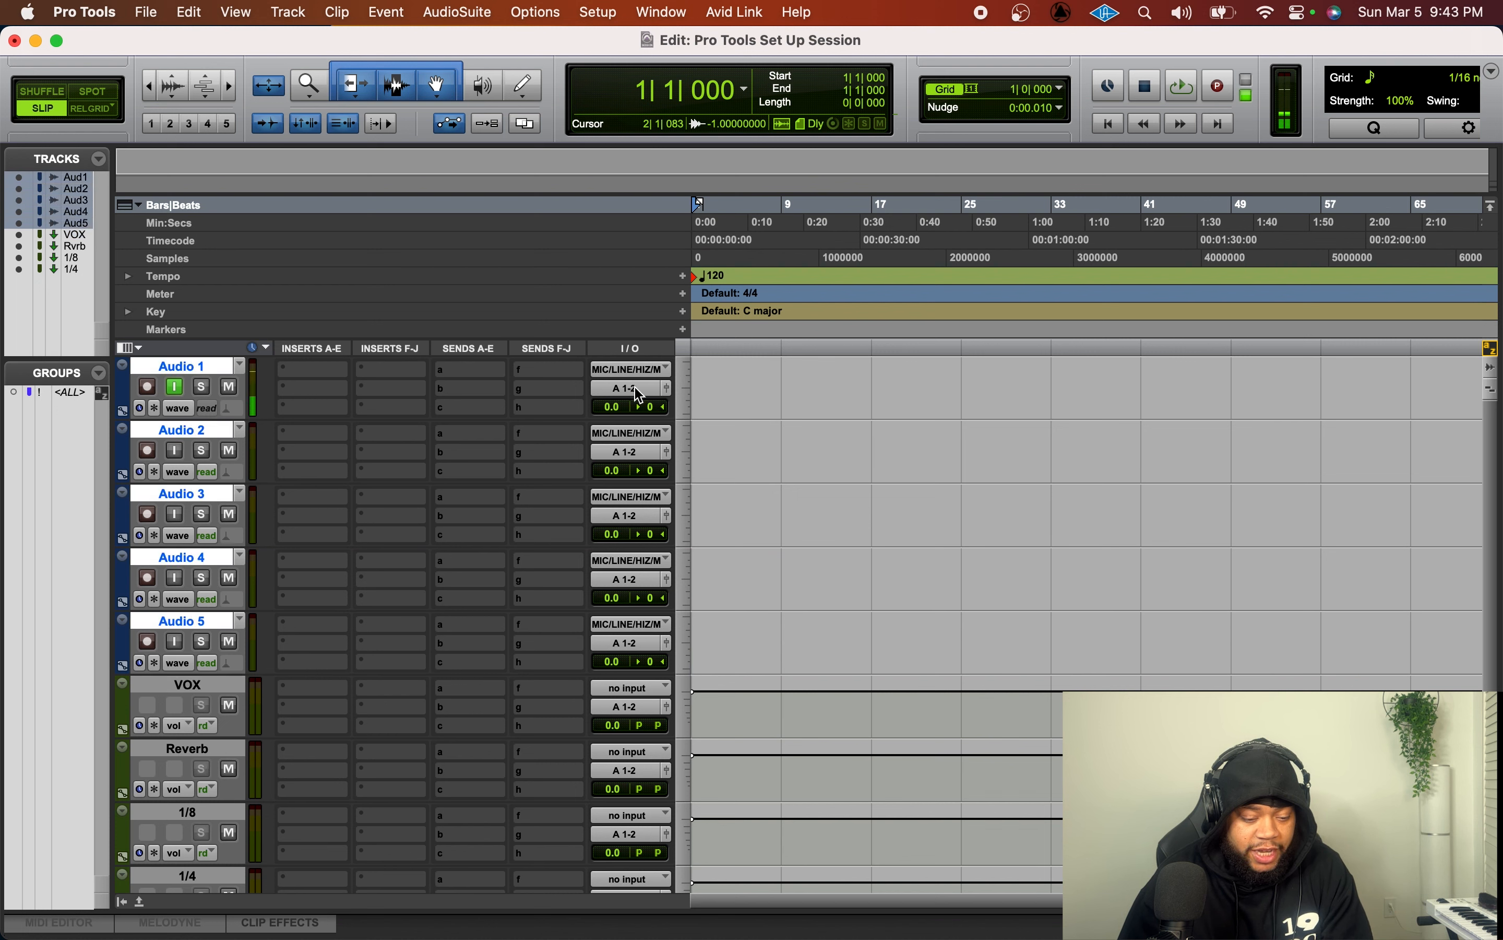
left_click(223, 685)
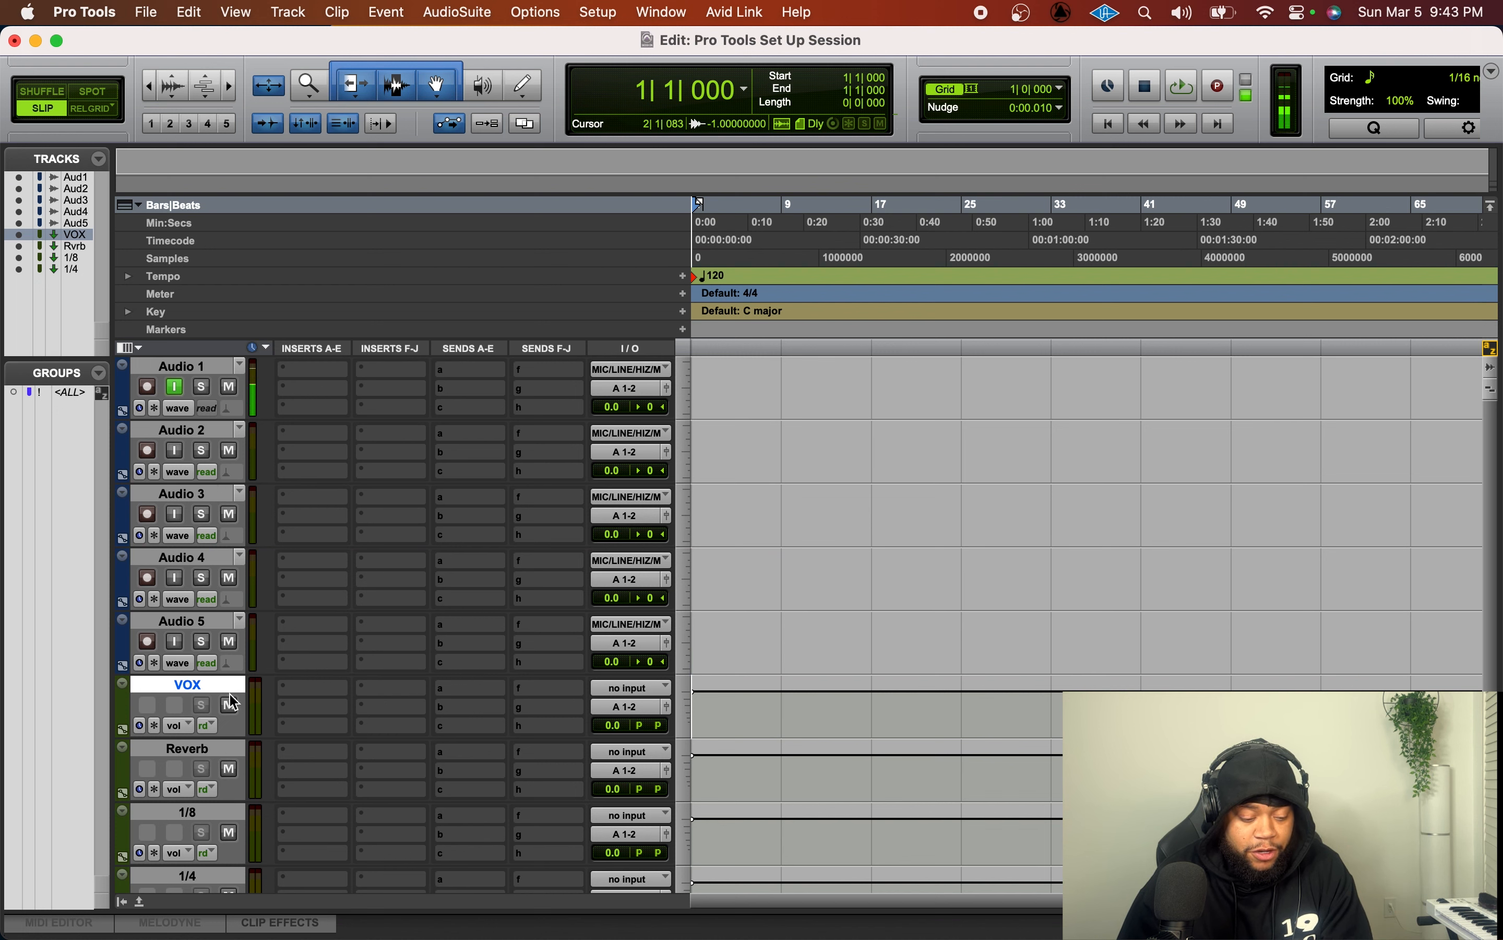
left_click(640, 689)
mouse_move(641, 691)
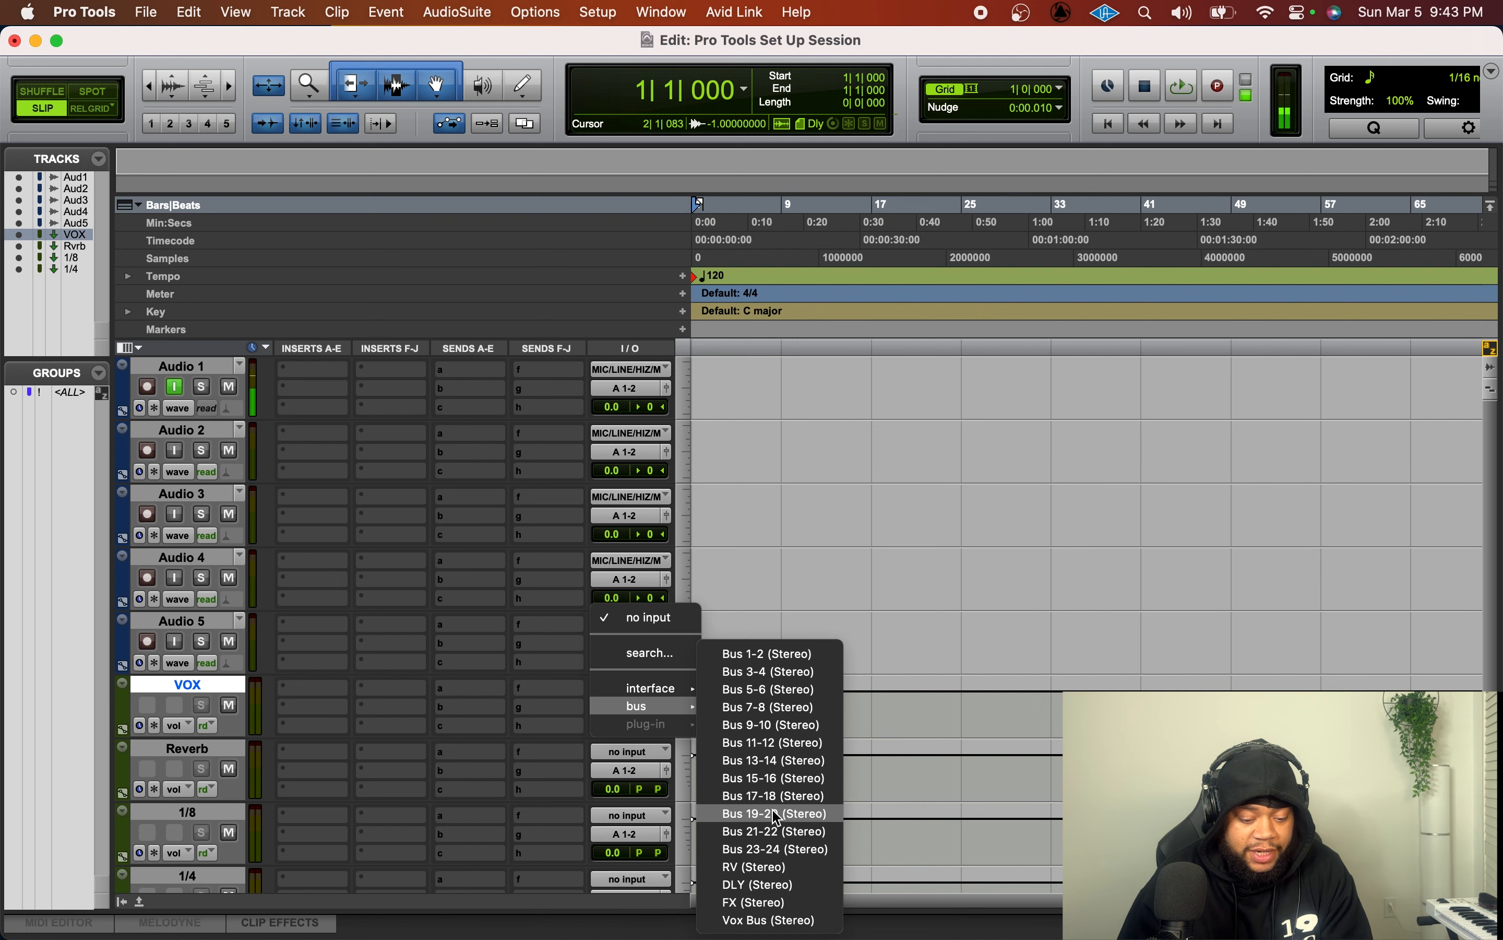
key("Escape")
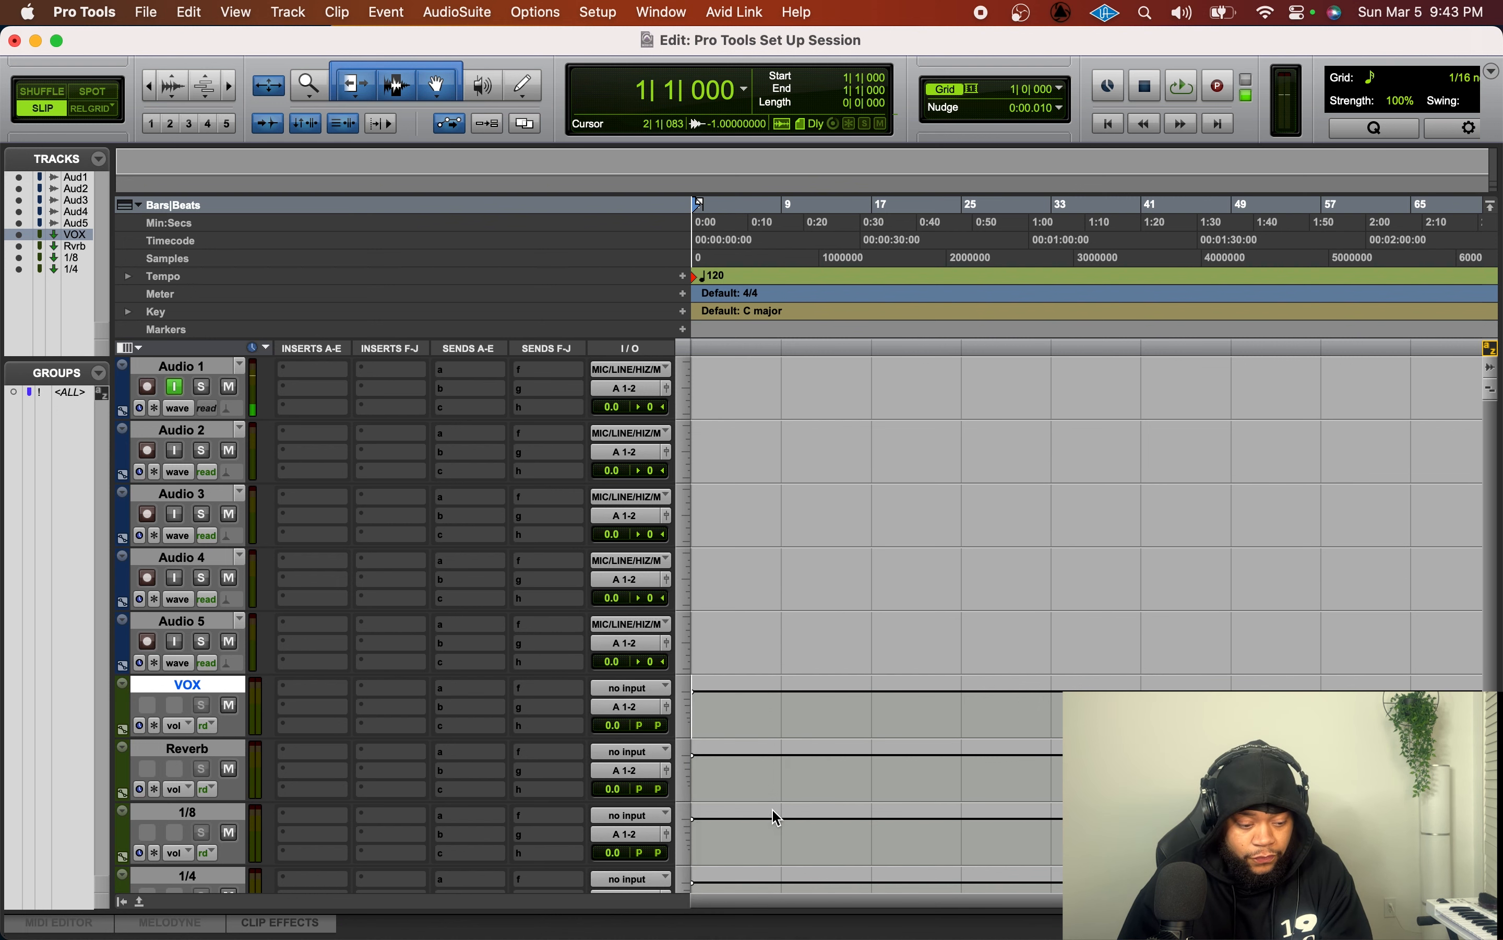
- Route the outputs of all five audio tracks to Bus 19-20 (Stereo)
left_click(212, 620)
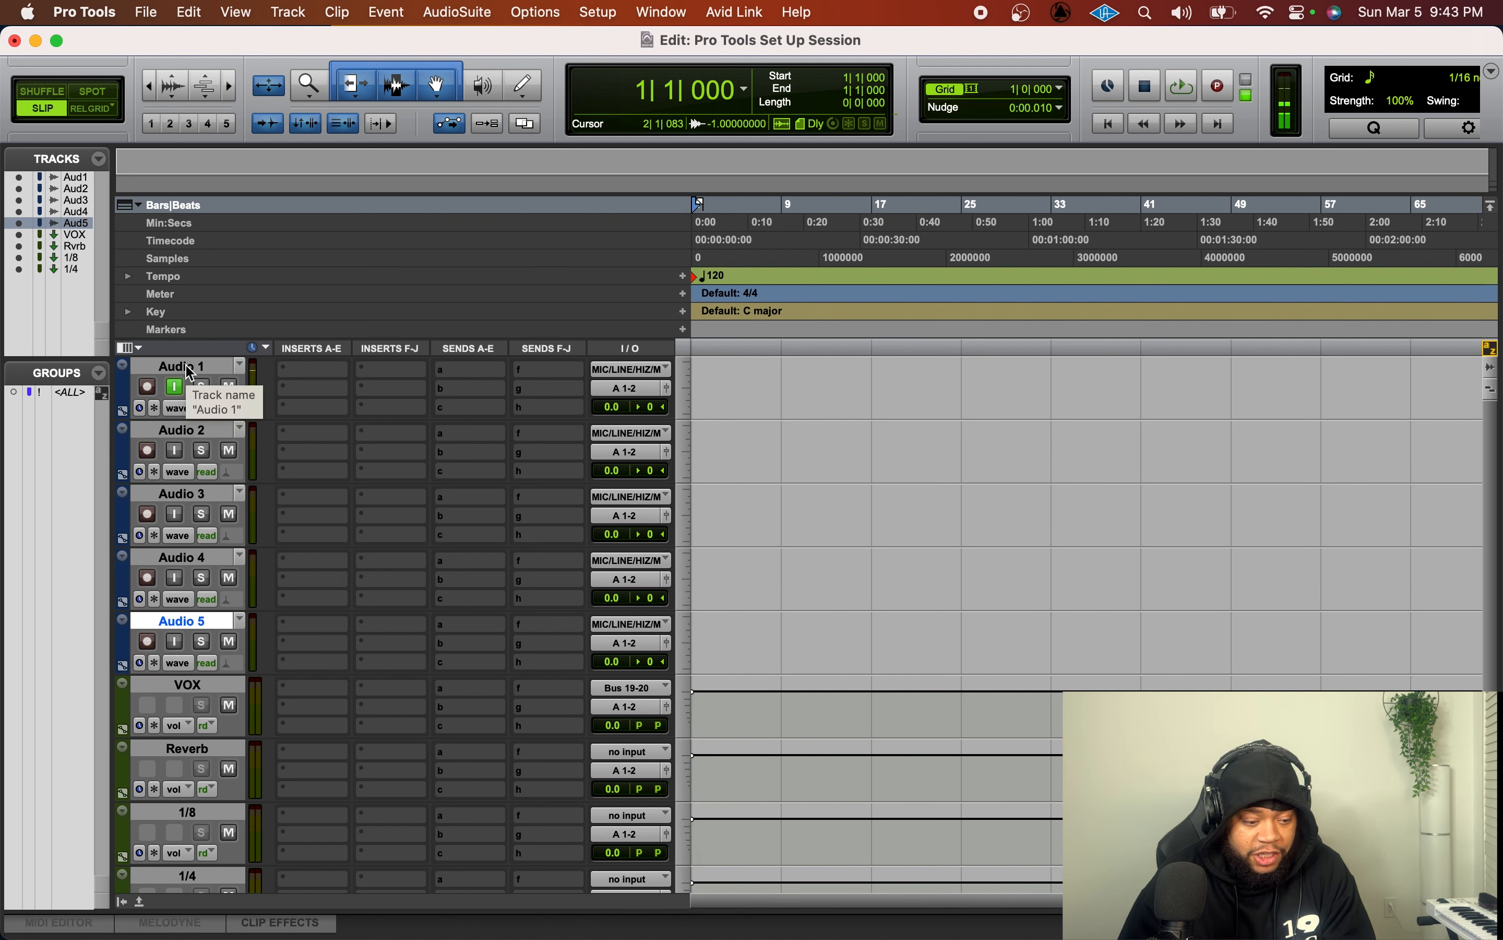
left_click(191, 372, "shift")
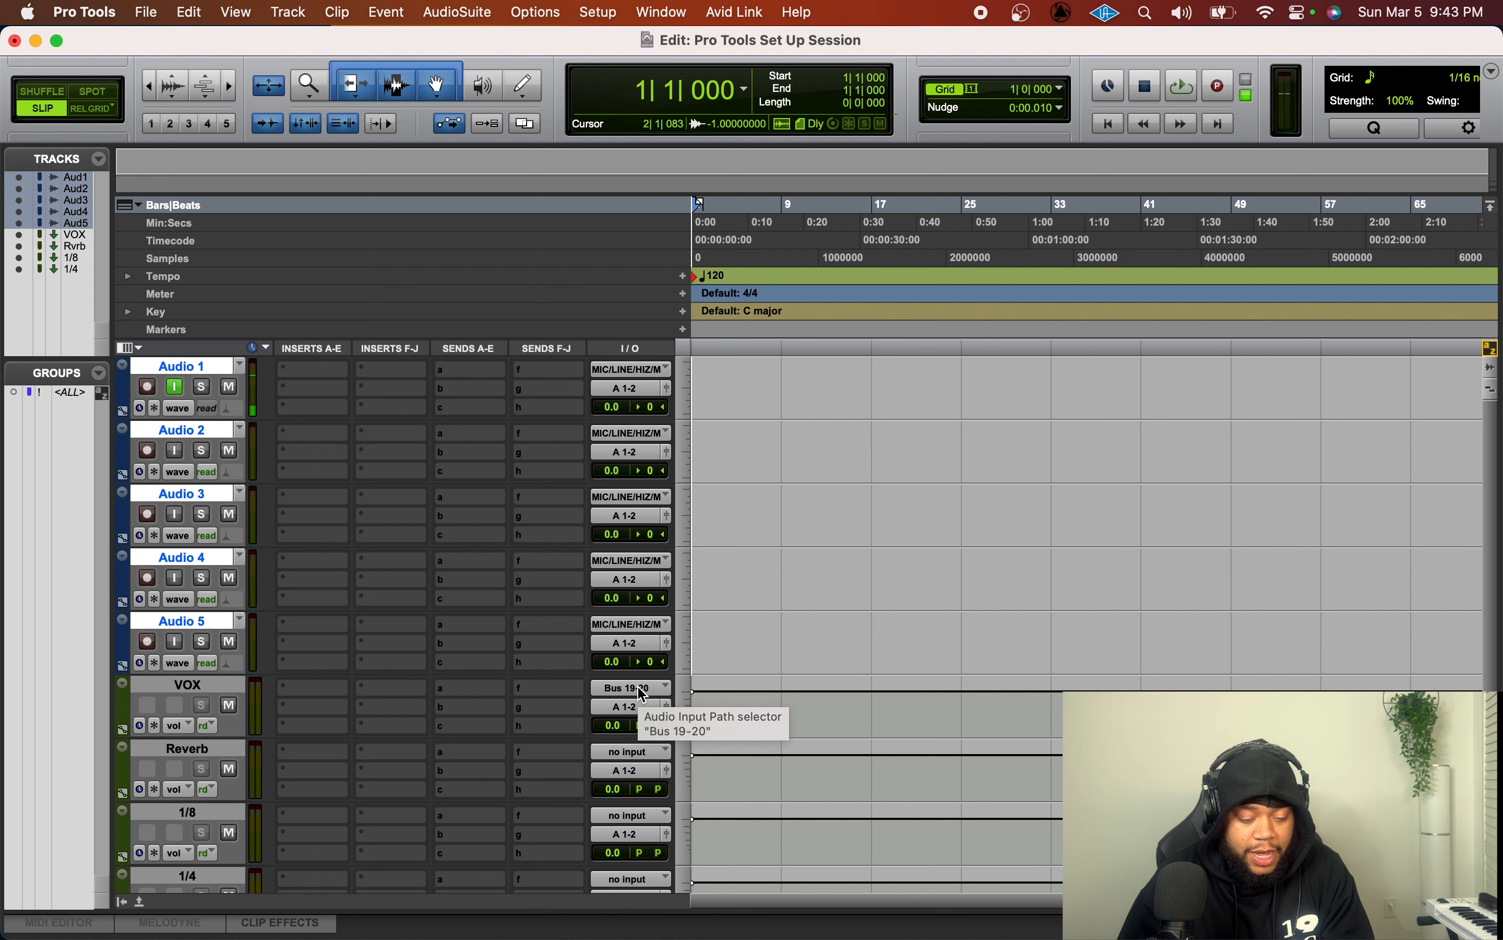
left_click(630, 461, "alt+shift")
mouse_move(633, 472)
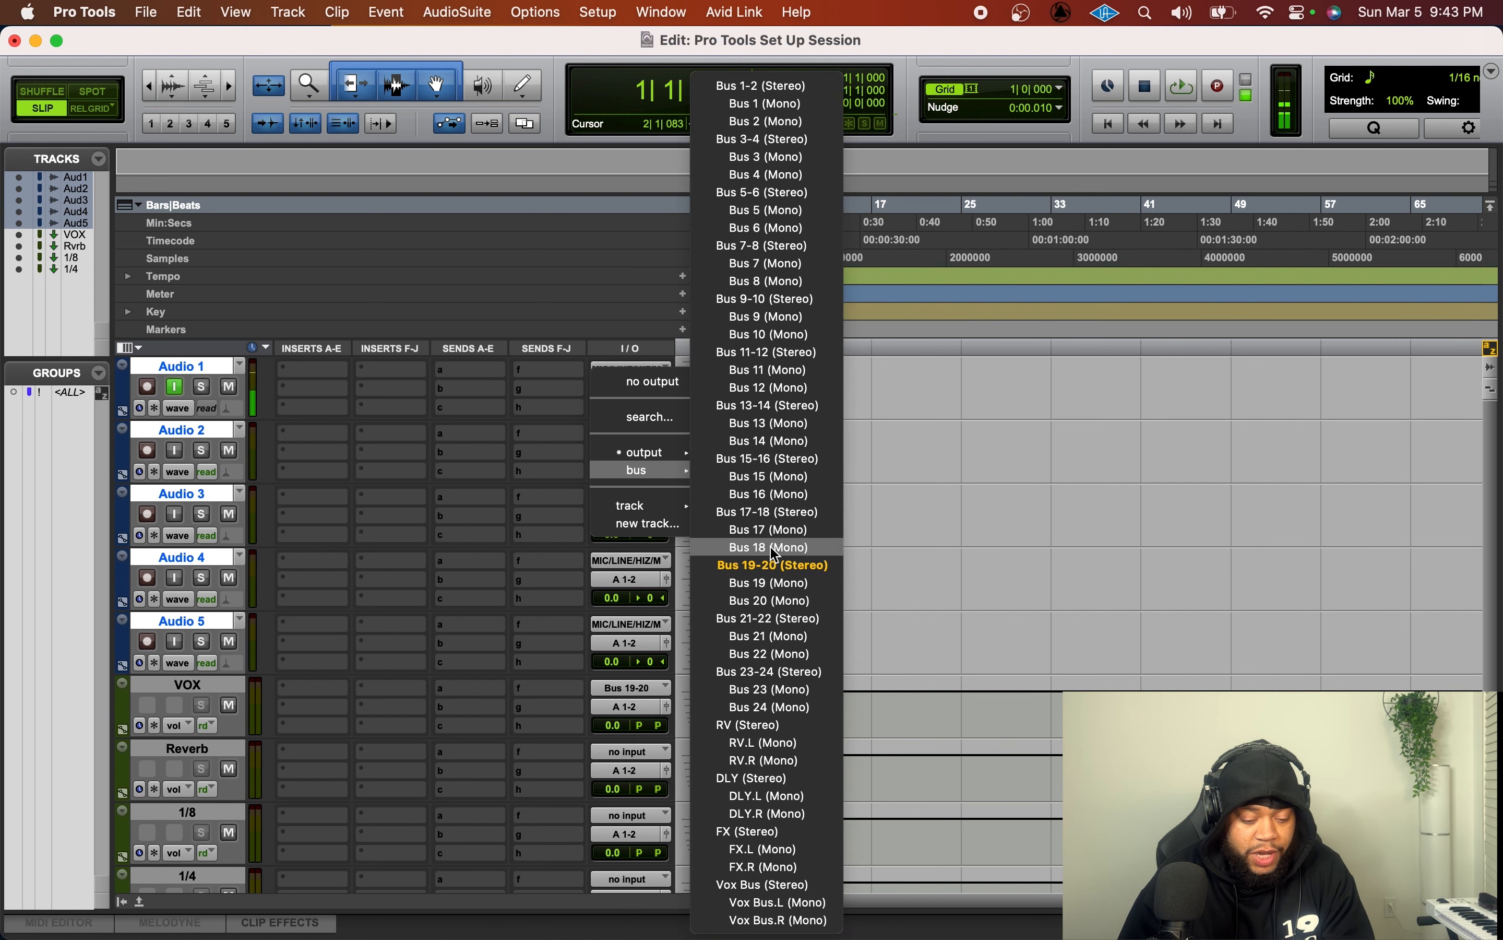
left_click(775, 565, "alt+shift")
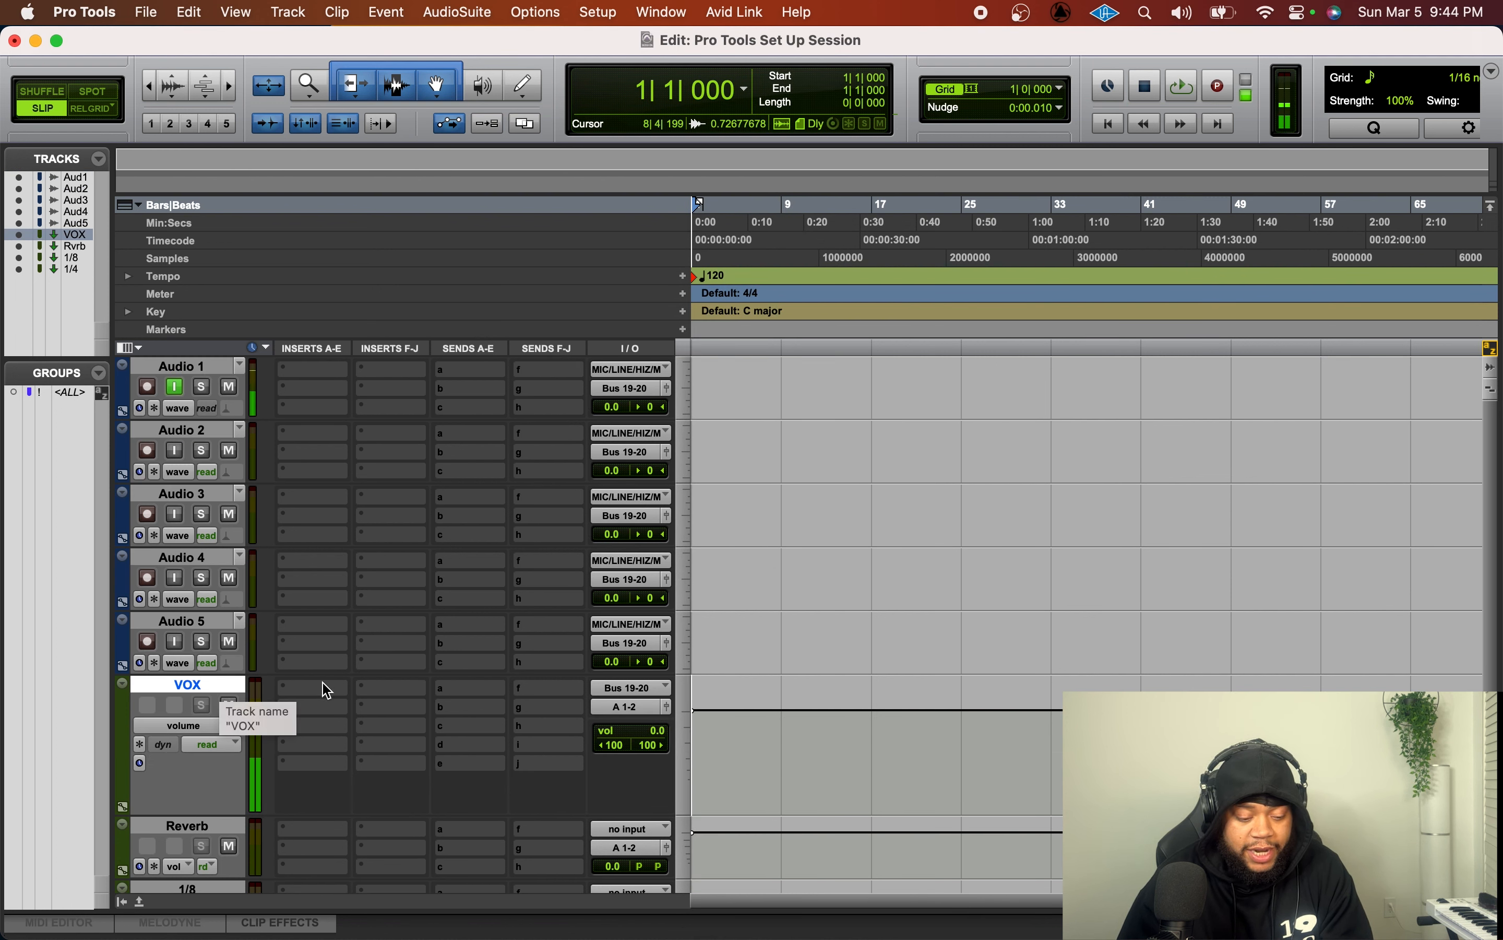
- Insert the ValhallaVintageVerb (stereo) multichannel reverb plug-in on the Reverb aux track
scroll(311, 678, "down", 5)
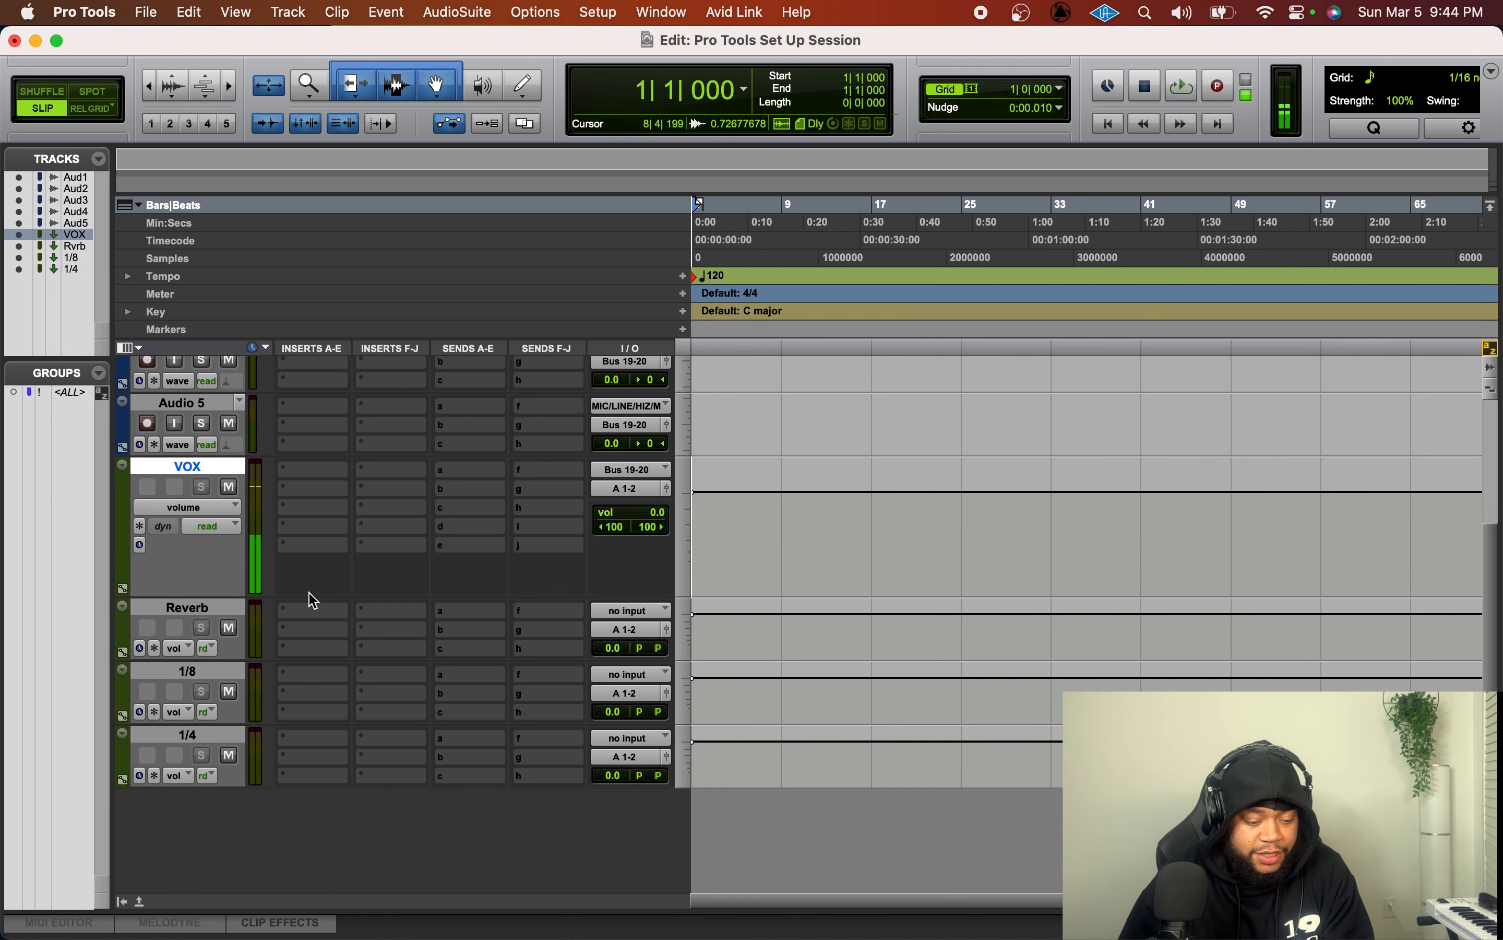
left_click(308, 592)
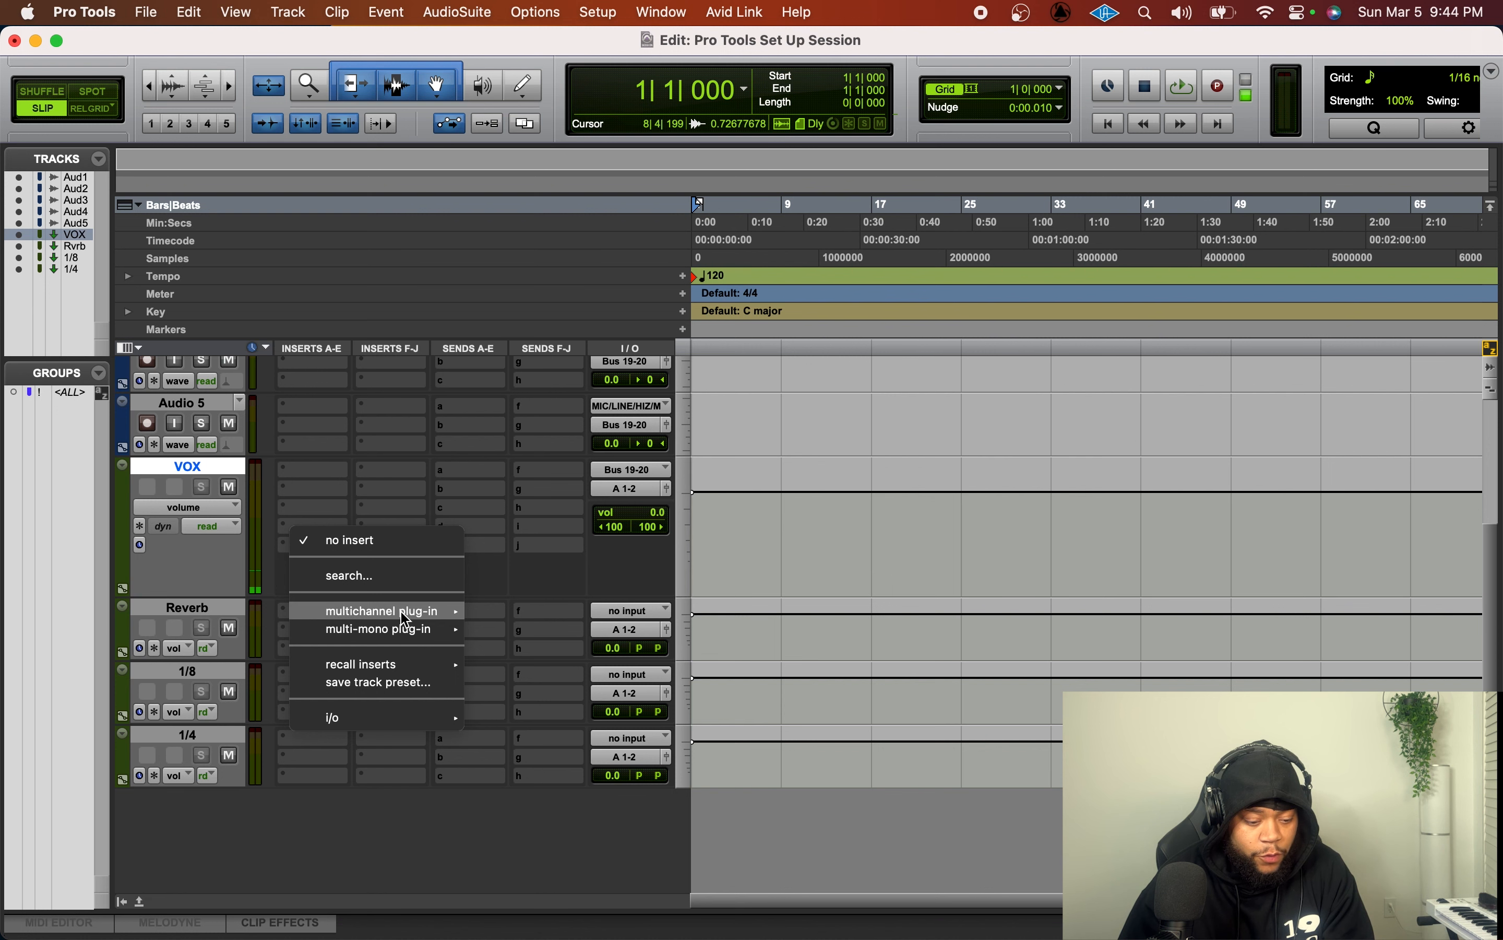
mouse_move(405, 615)
mouse_move(534, 705)
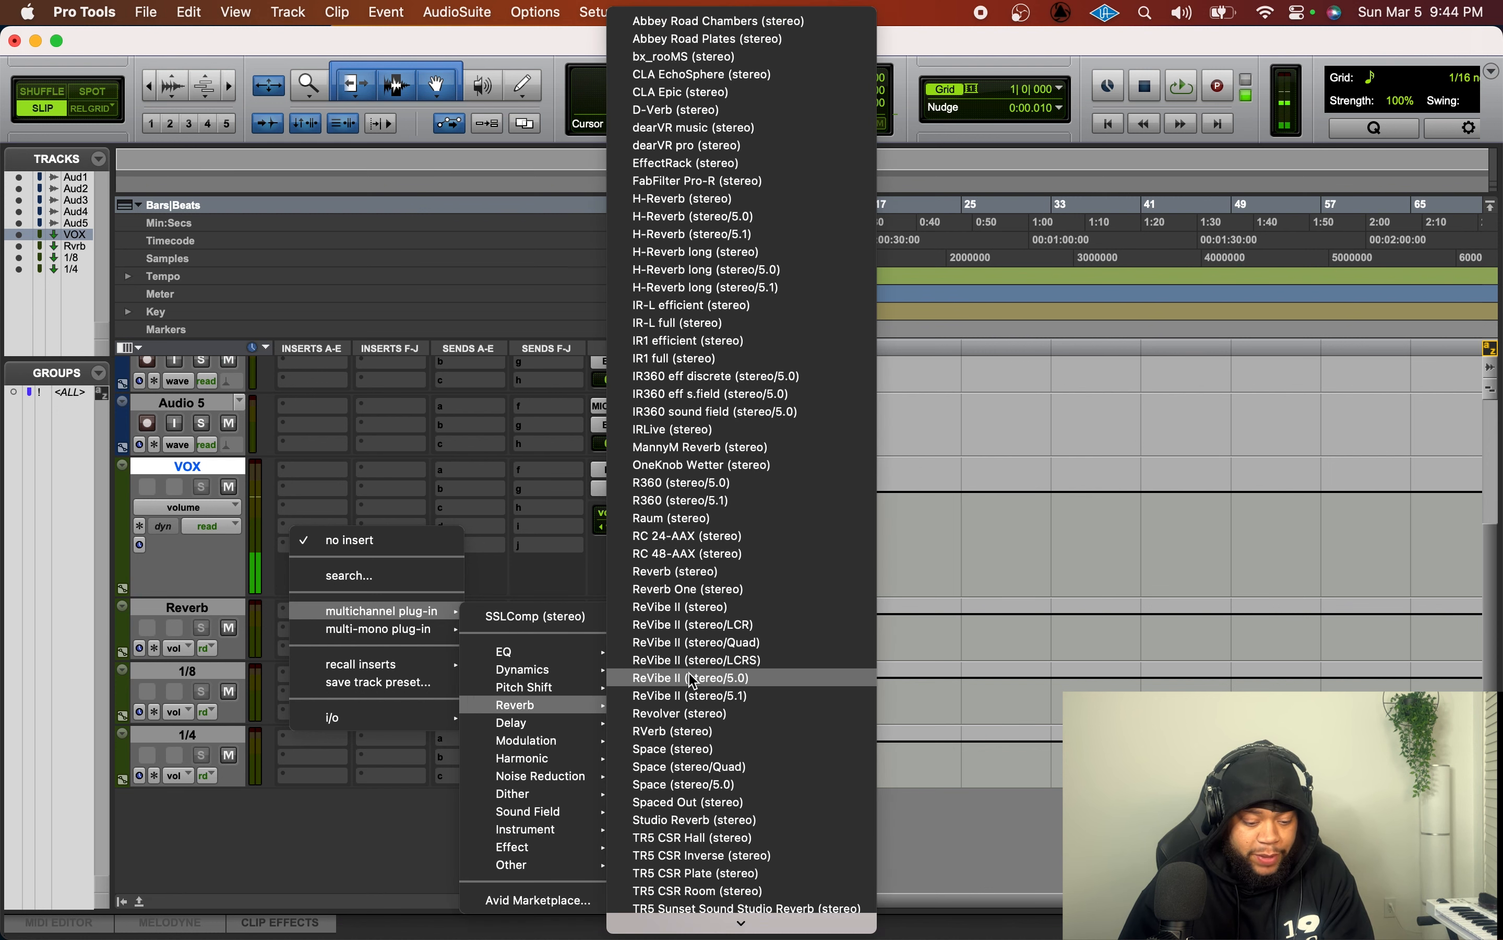
scroll(695, 682, "down", 3)
scroll(707, 797, "down", 3)
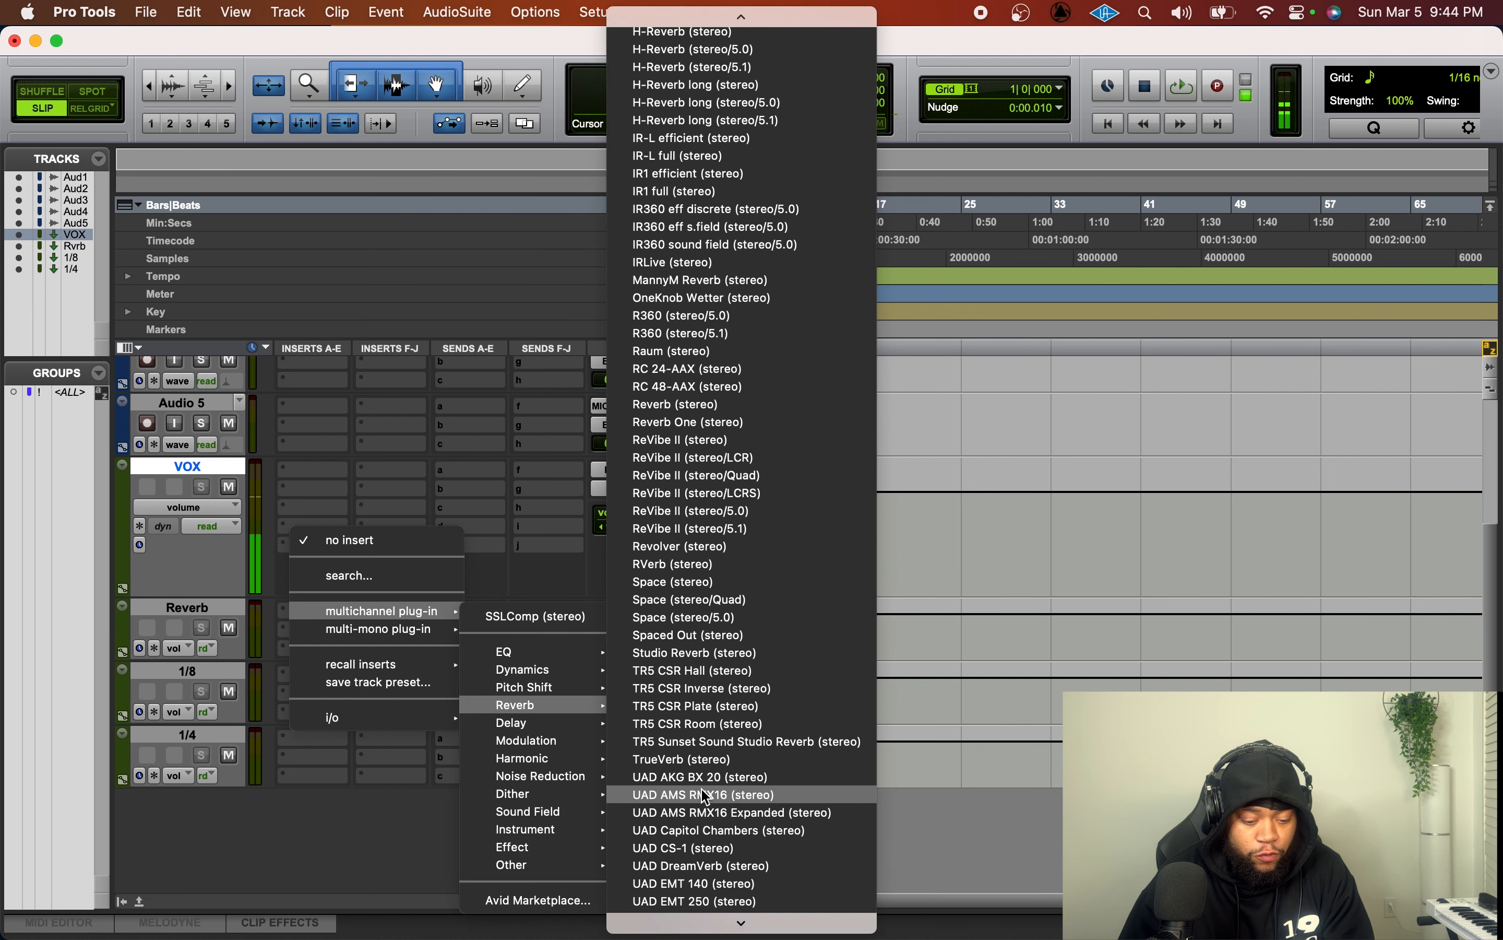
scroll(714, 808, "down", 4)
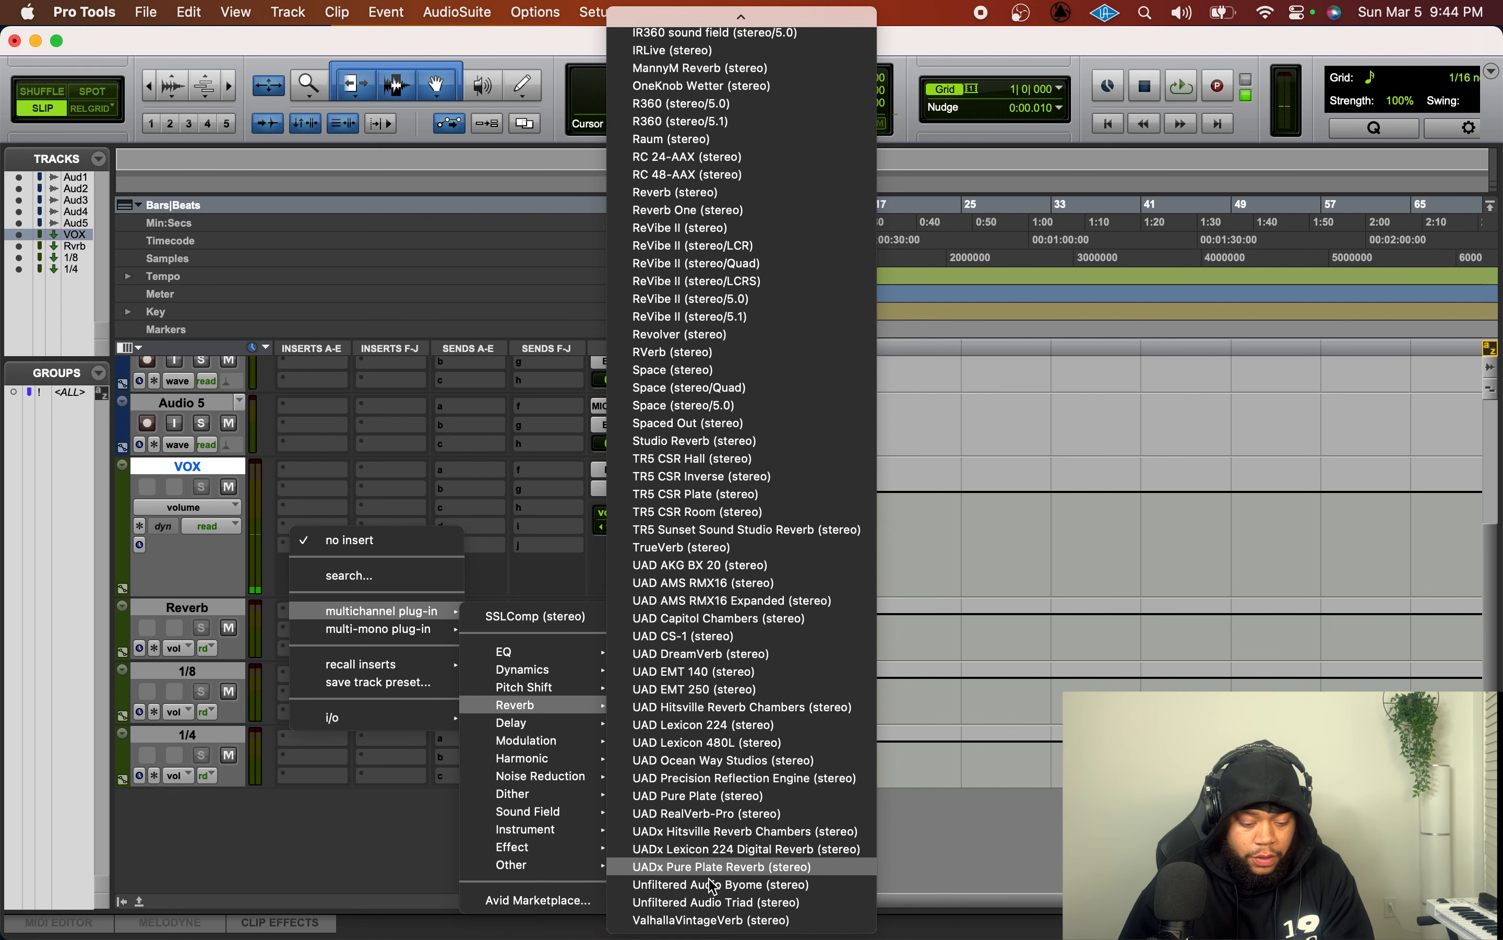
left_click(708, 919)
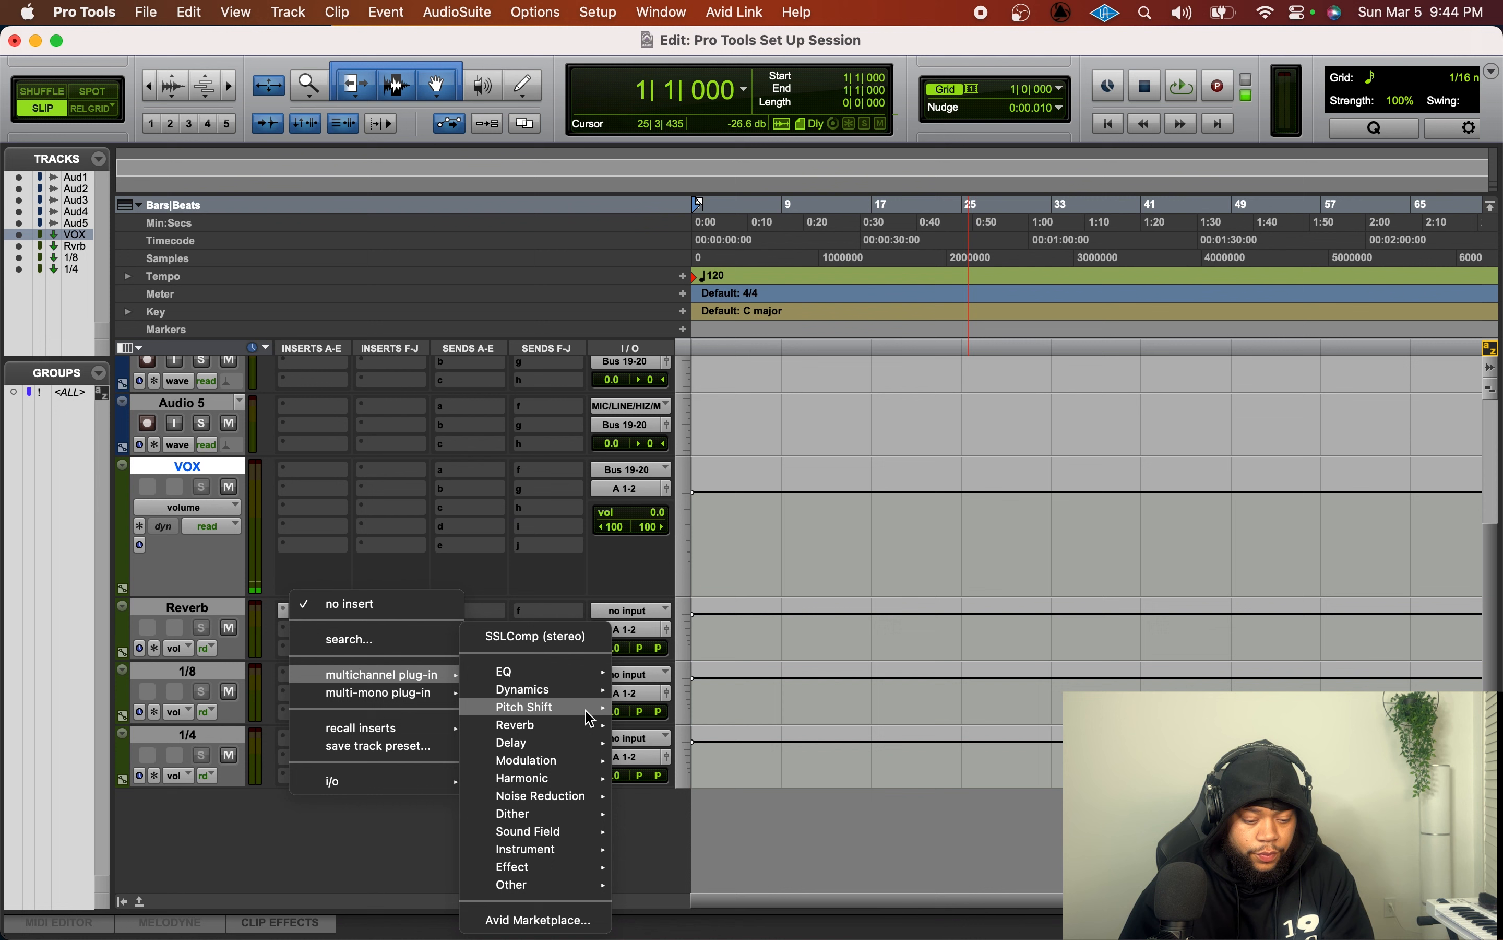
- Insert the H-Delay (stereo) multichannel delay plug-in on the 1/8 aux track
mouse_move(588, 713)
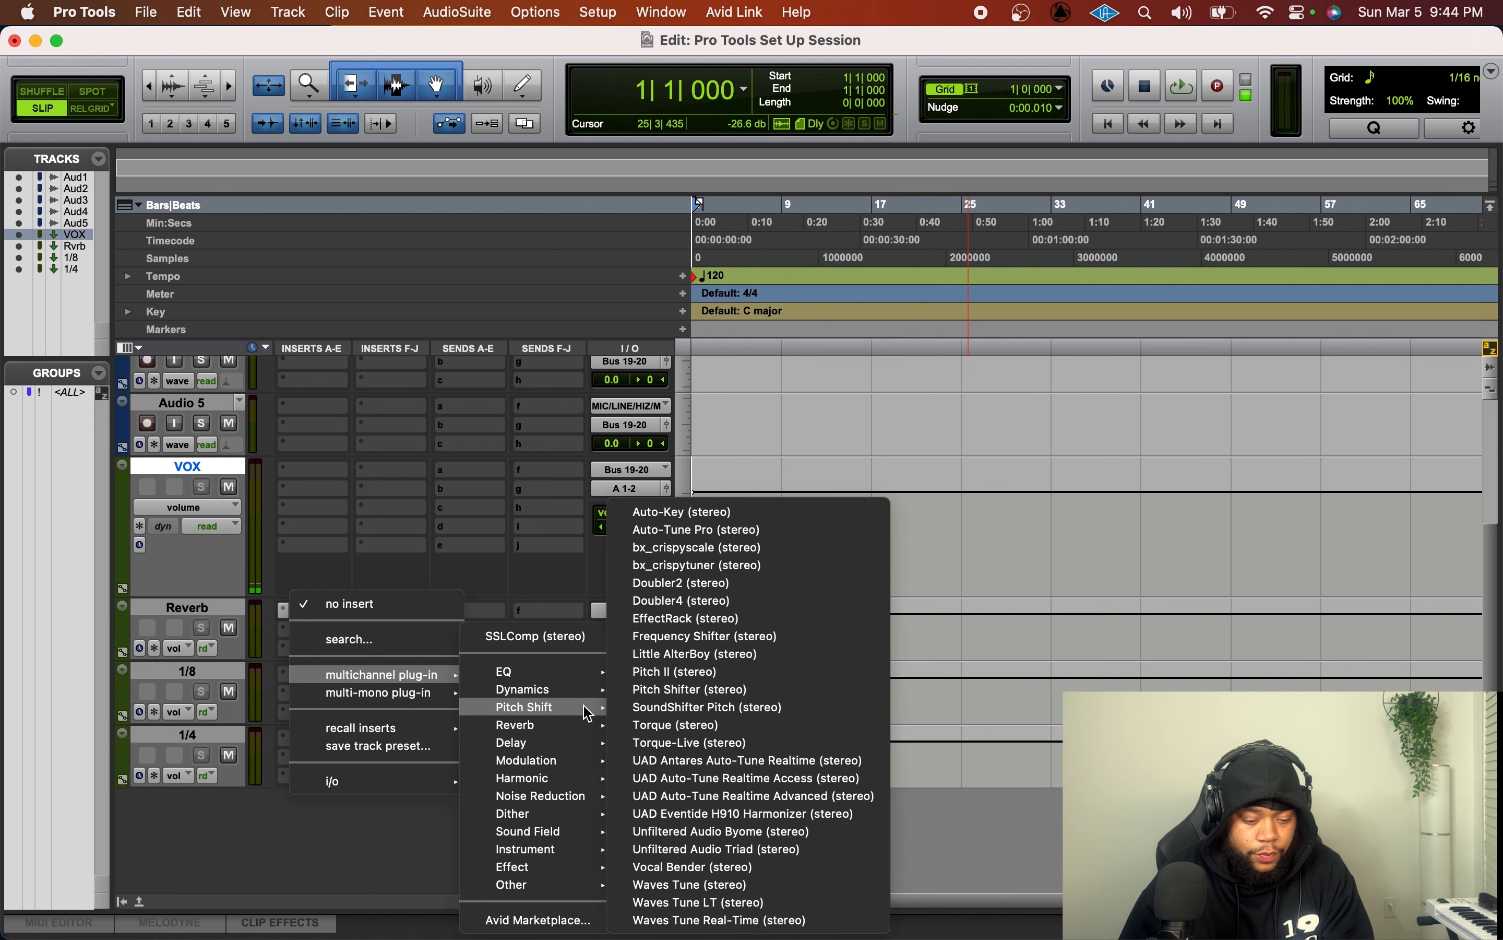
mouse_move(546, 742)
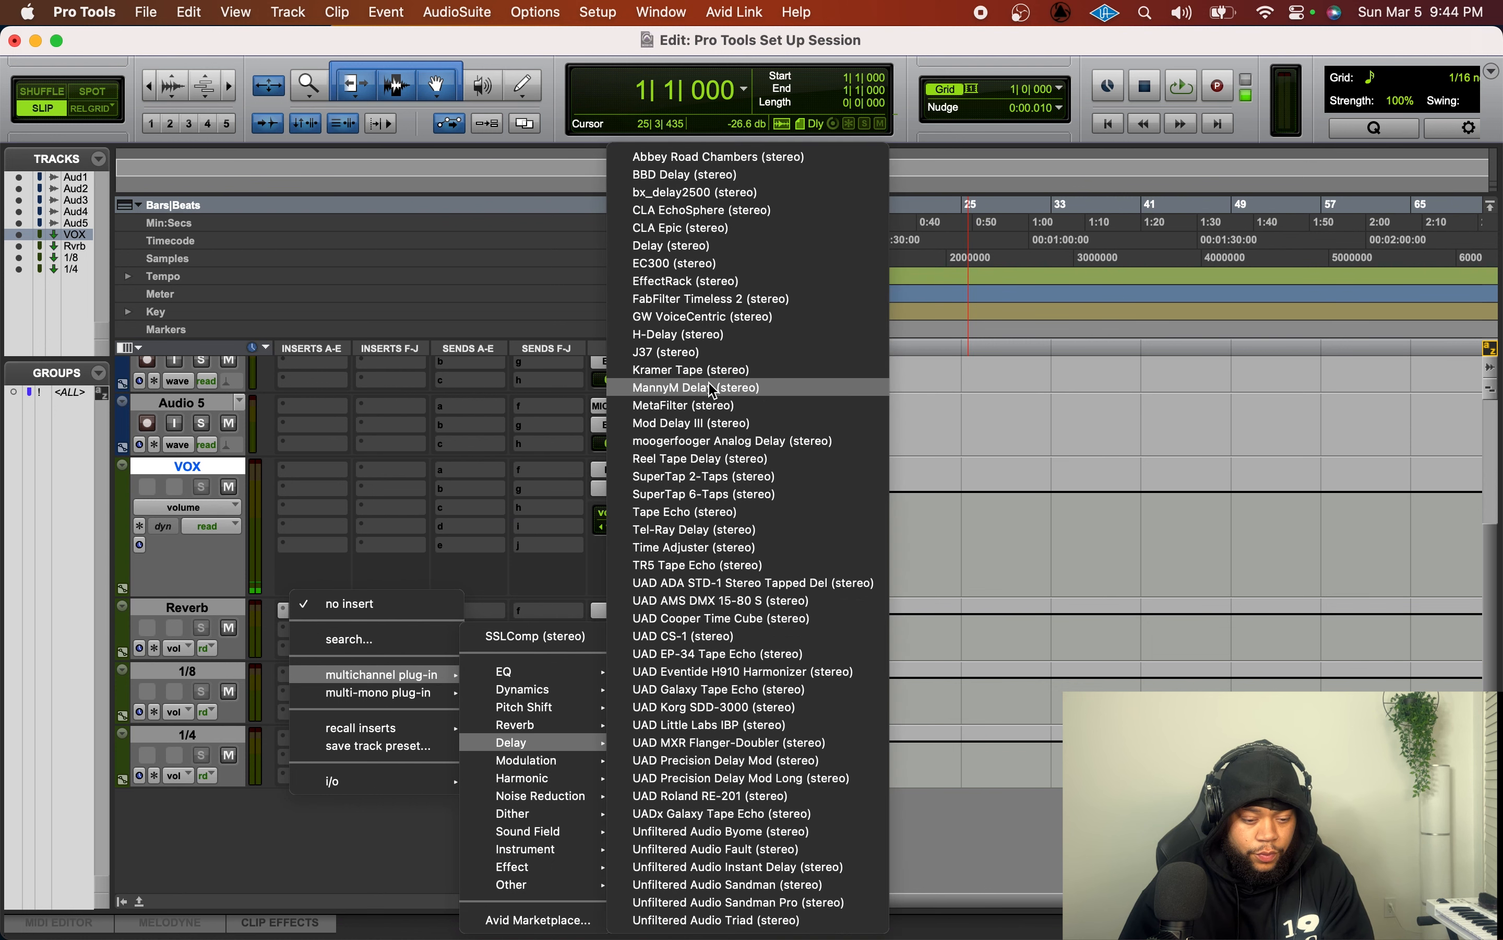
left_click(706, 333)
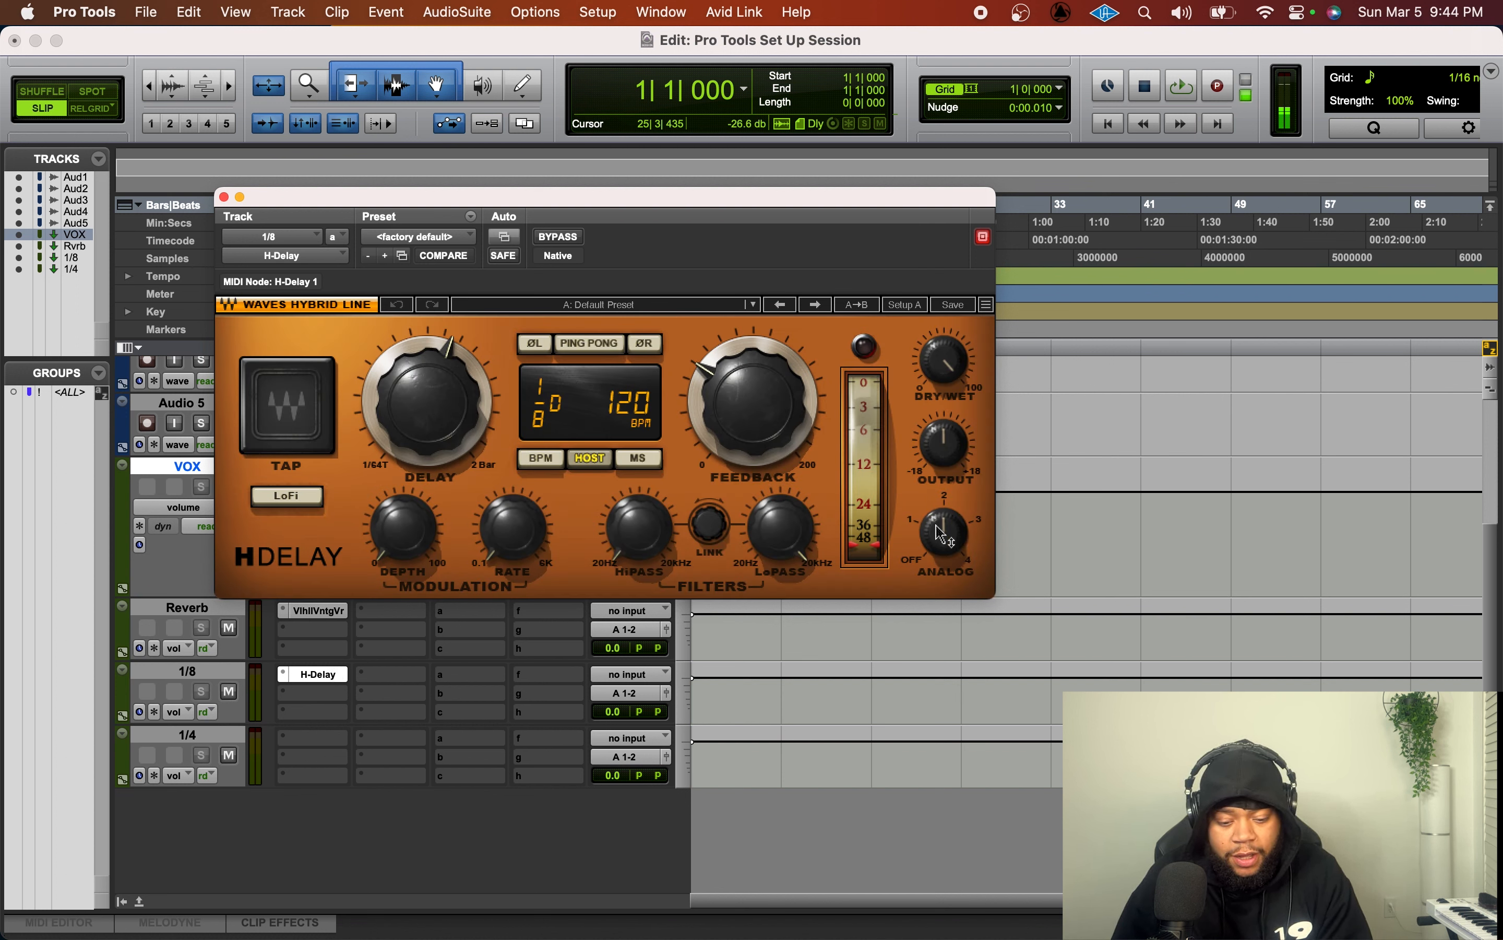
- Turn the H-Delay's Analog control to OFF and set its delay time to a straight 1/8 note with less feedback
left_click_drag(942, 533, 942, 551)
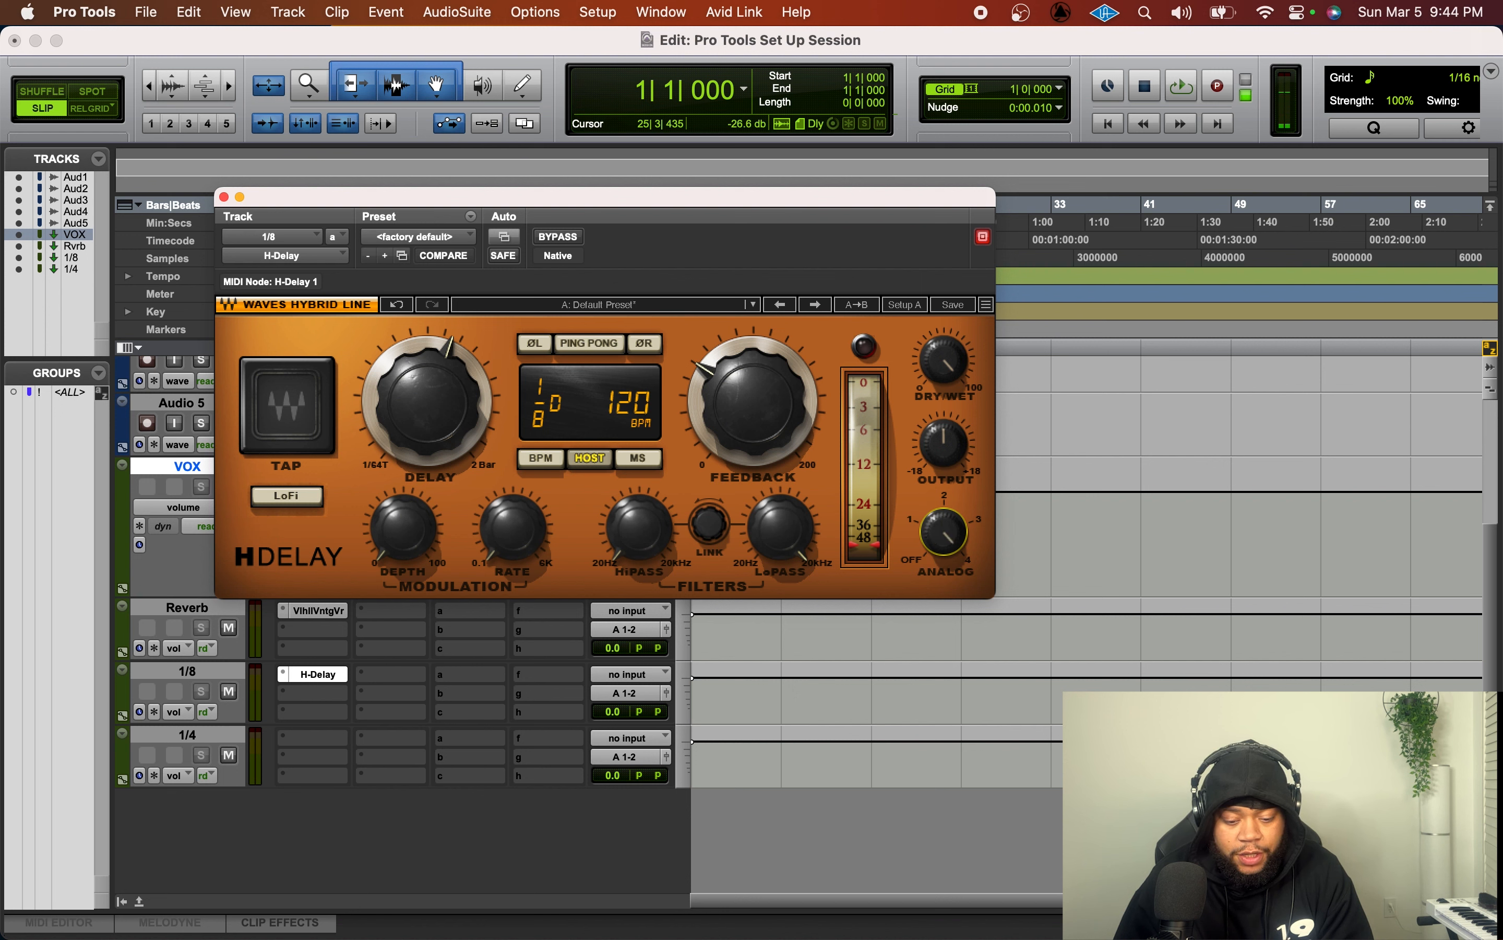
left_click_drag(942, 551, 942, 563)
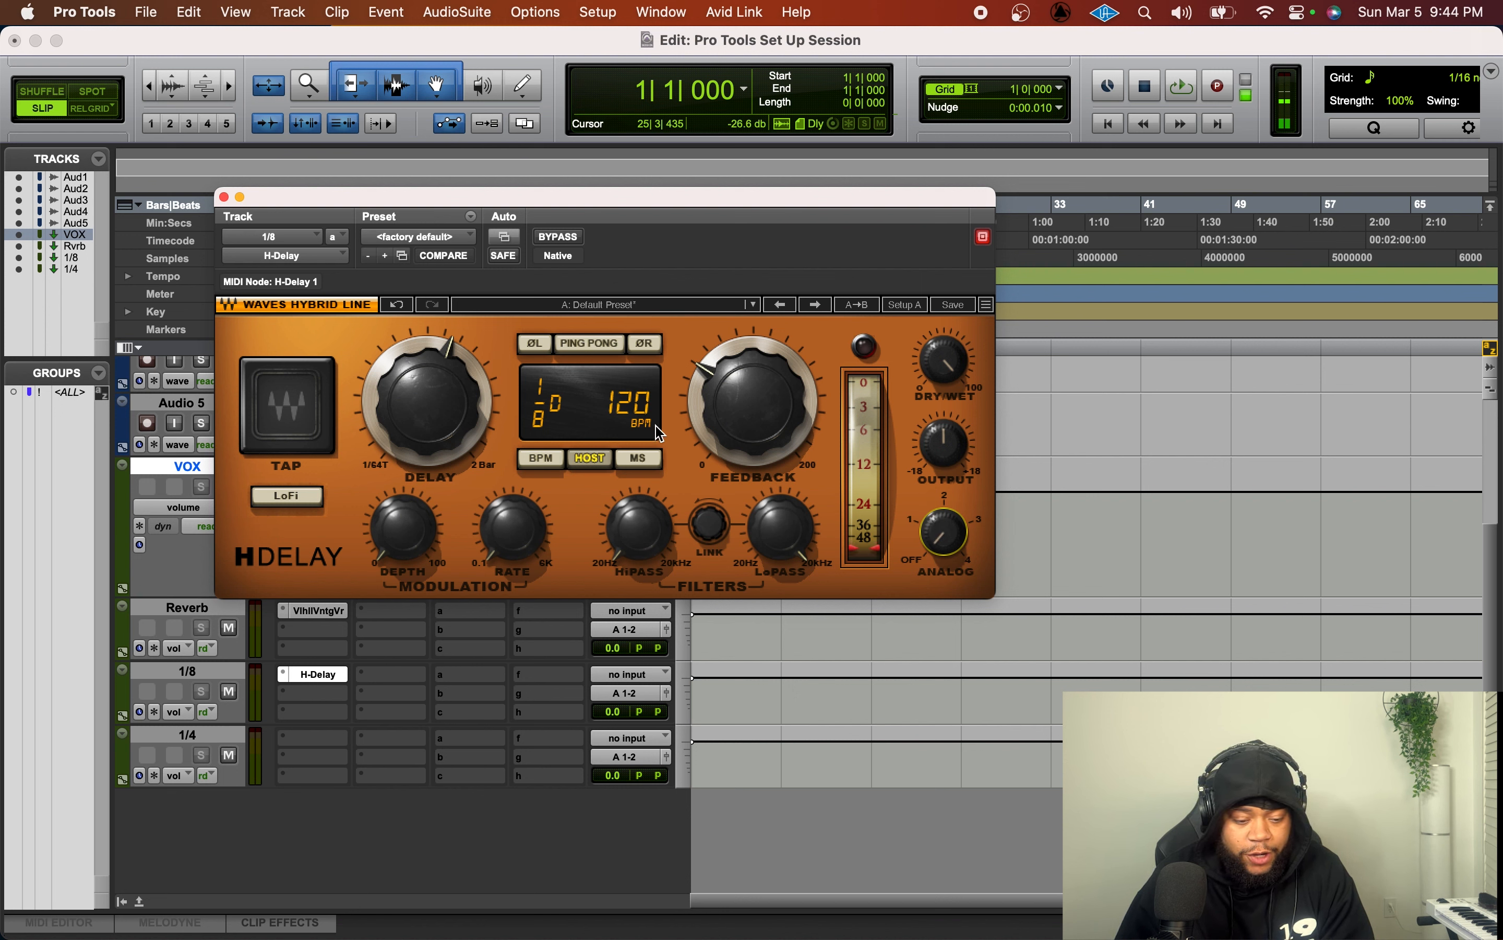
left_click_drag(427, 404, 431, 397)
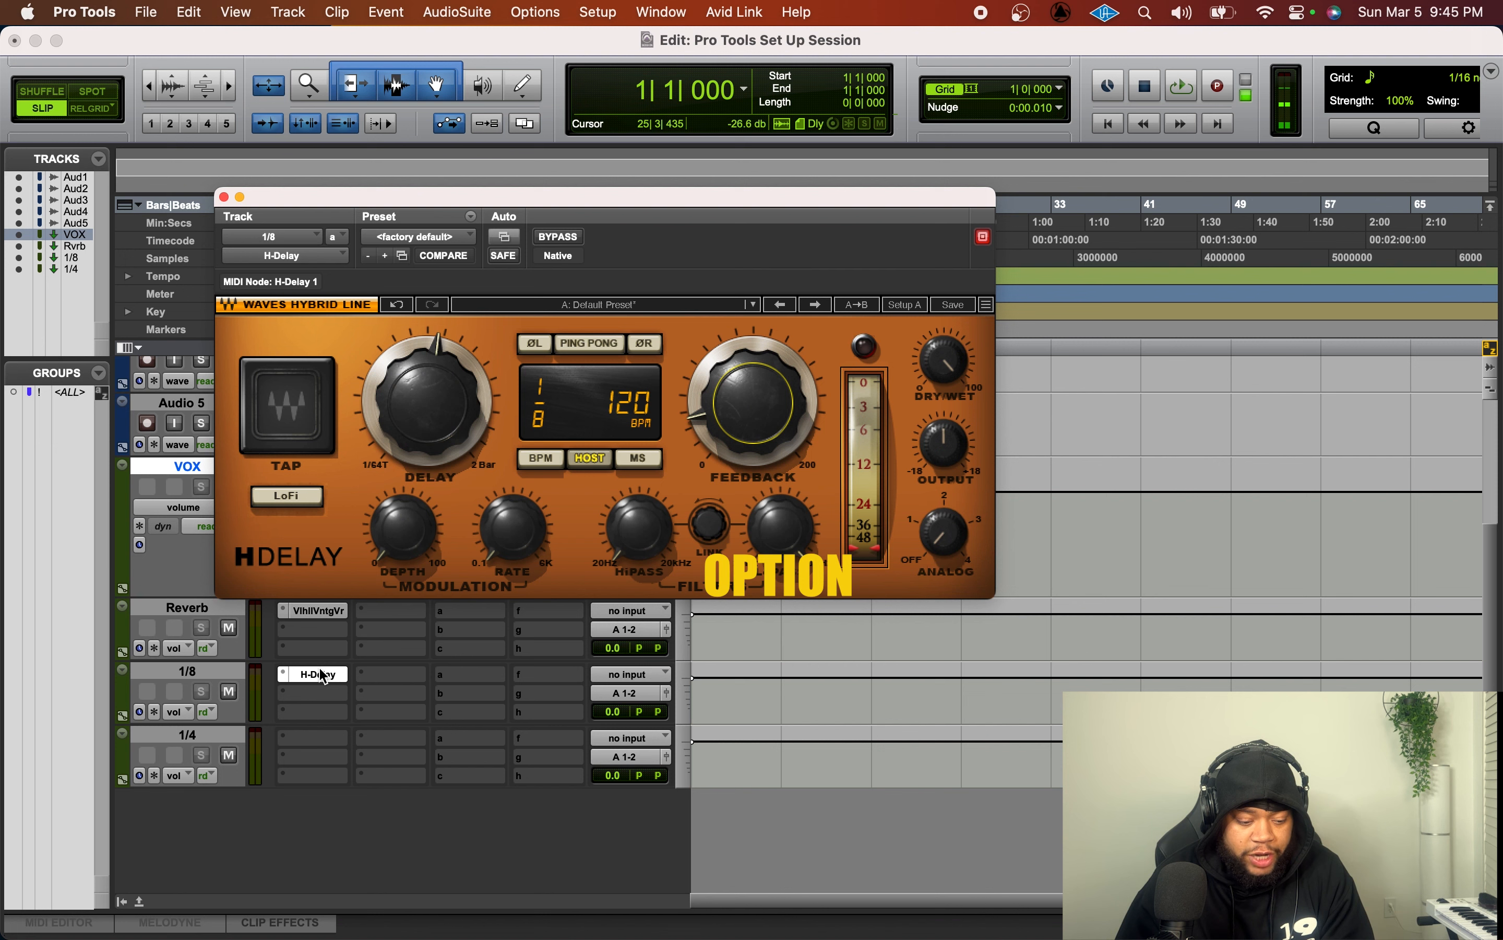
- Copy the H-Delay insert from the 1/8 track to the 1/4 track and raise the copy's delay time
left_click_drag(321, 676, 312, 745)
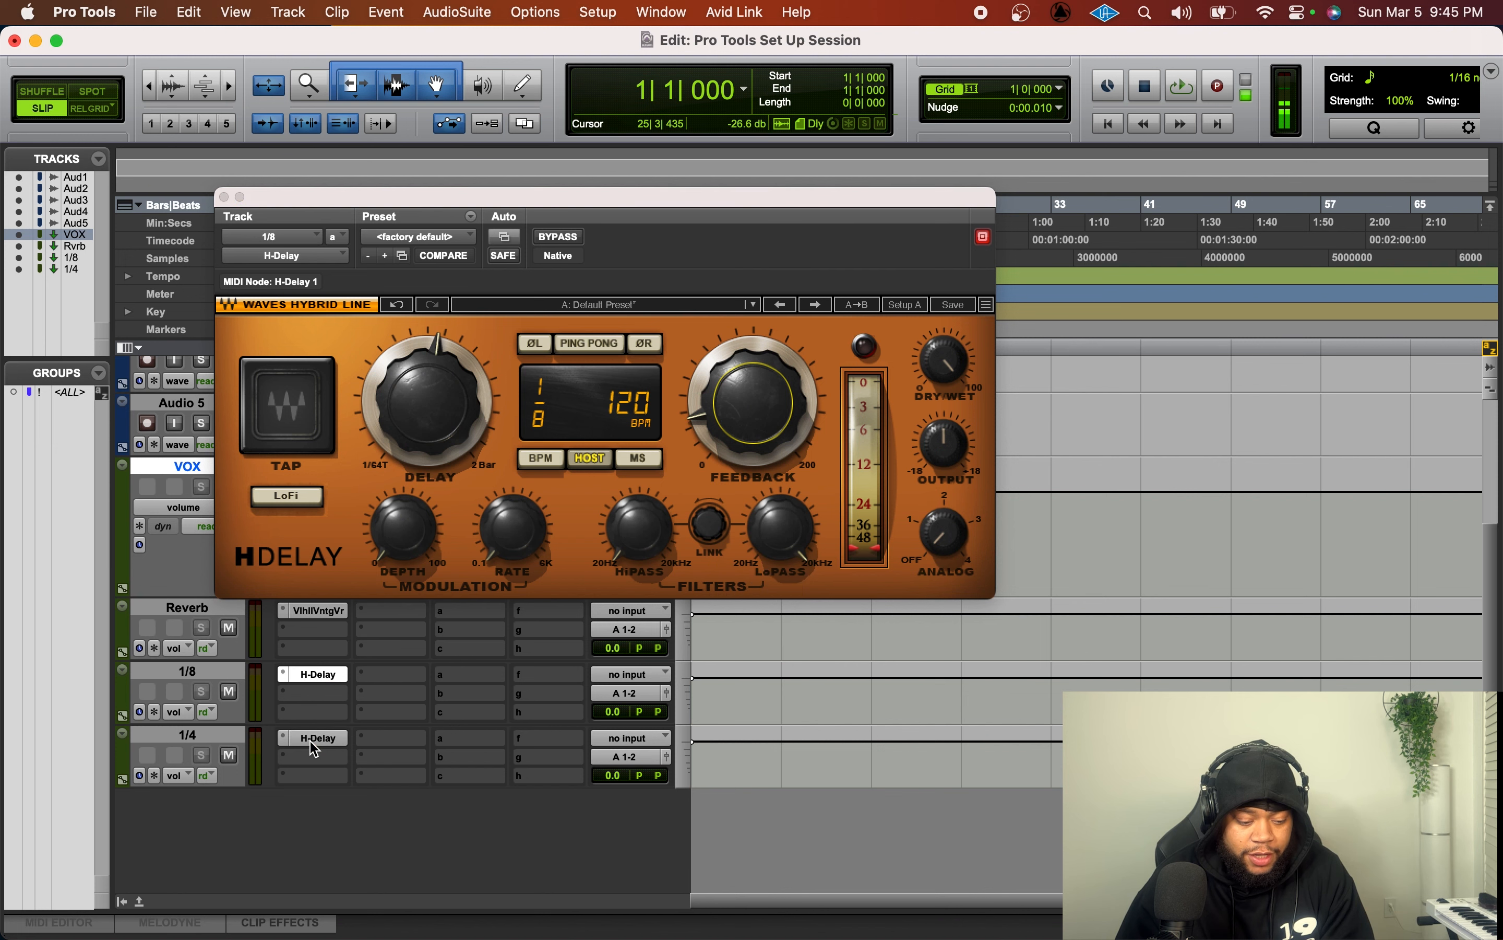
left_click_drag(433, 418, 433, 376)
left_click(224, 197)
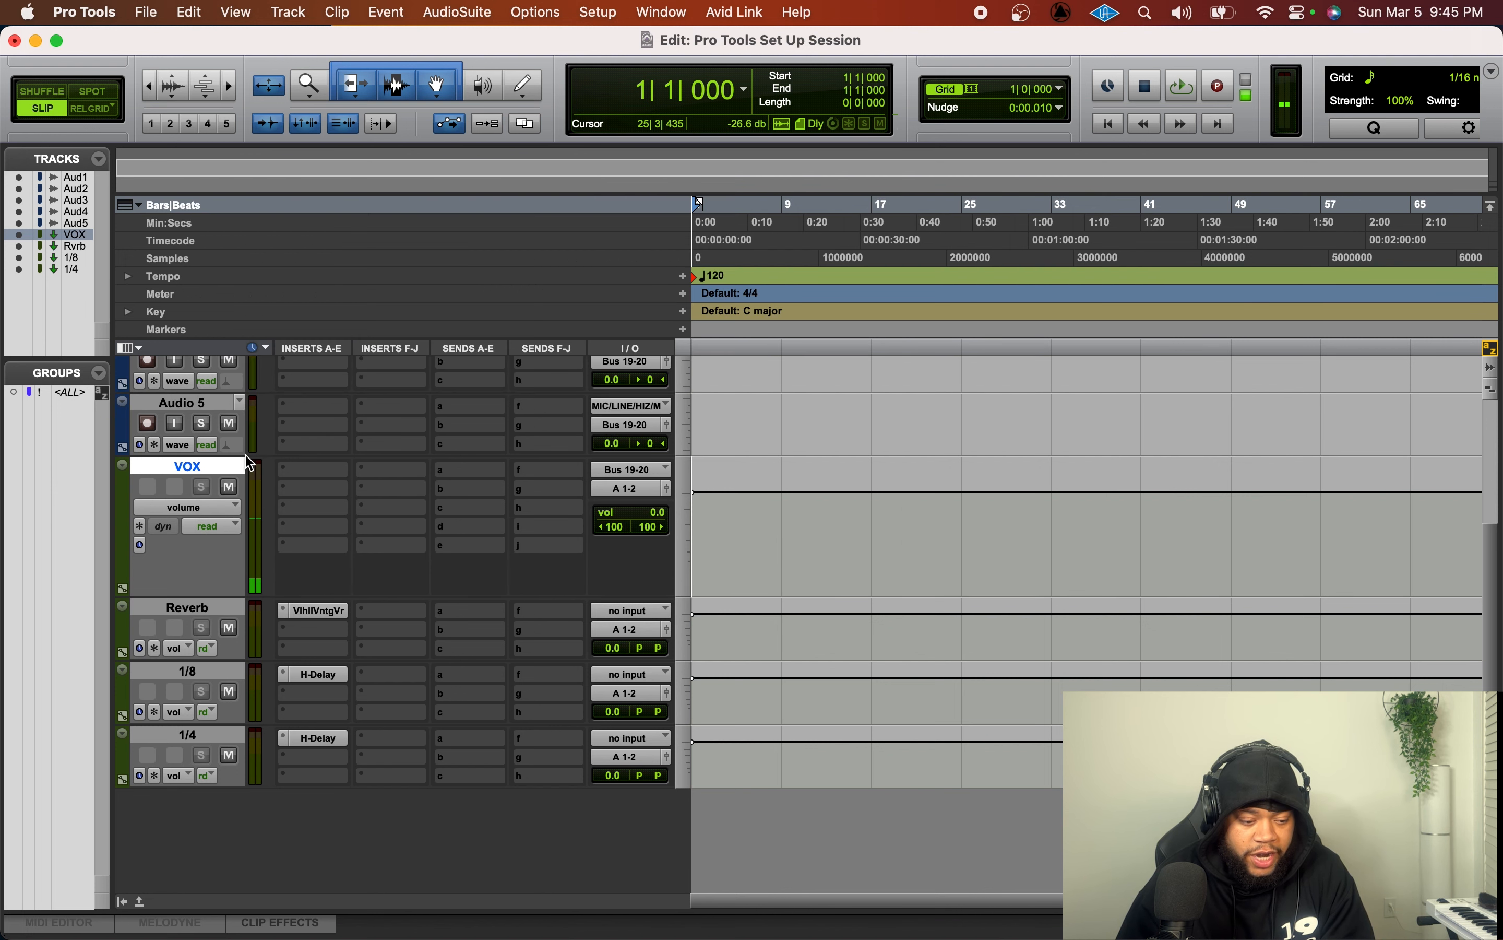
- Reduce the VOX track height and assign the Reverb, 1/8 and 1/4 inputs to Bus 1-2, Bus 3-4 and Bus 5-6
left_click_drag(236, 598, 237, 490)
left_click(187, 607)
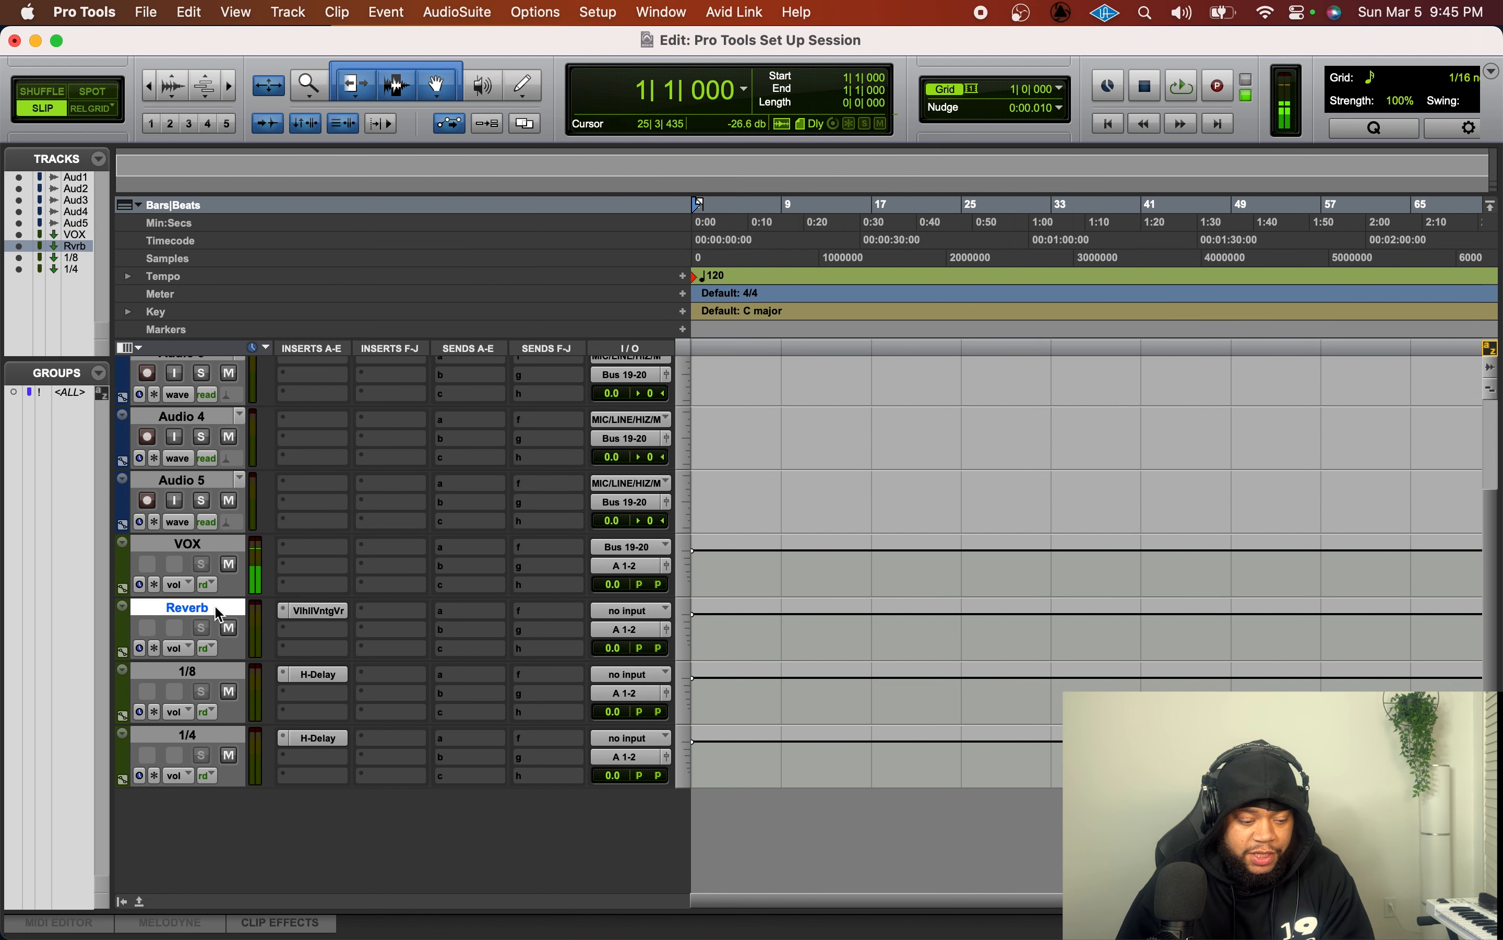
left_click(187, 735, "shift")
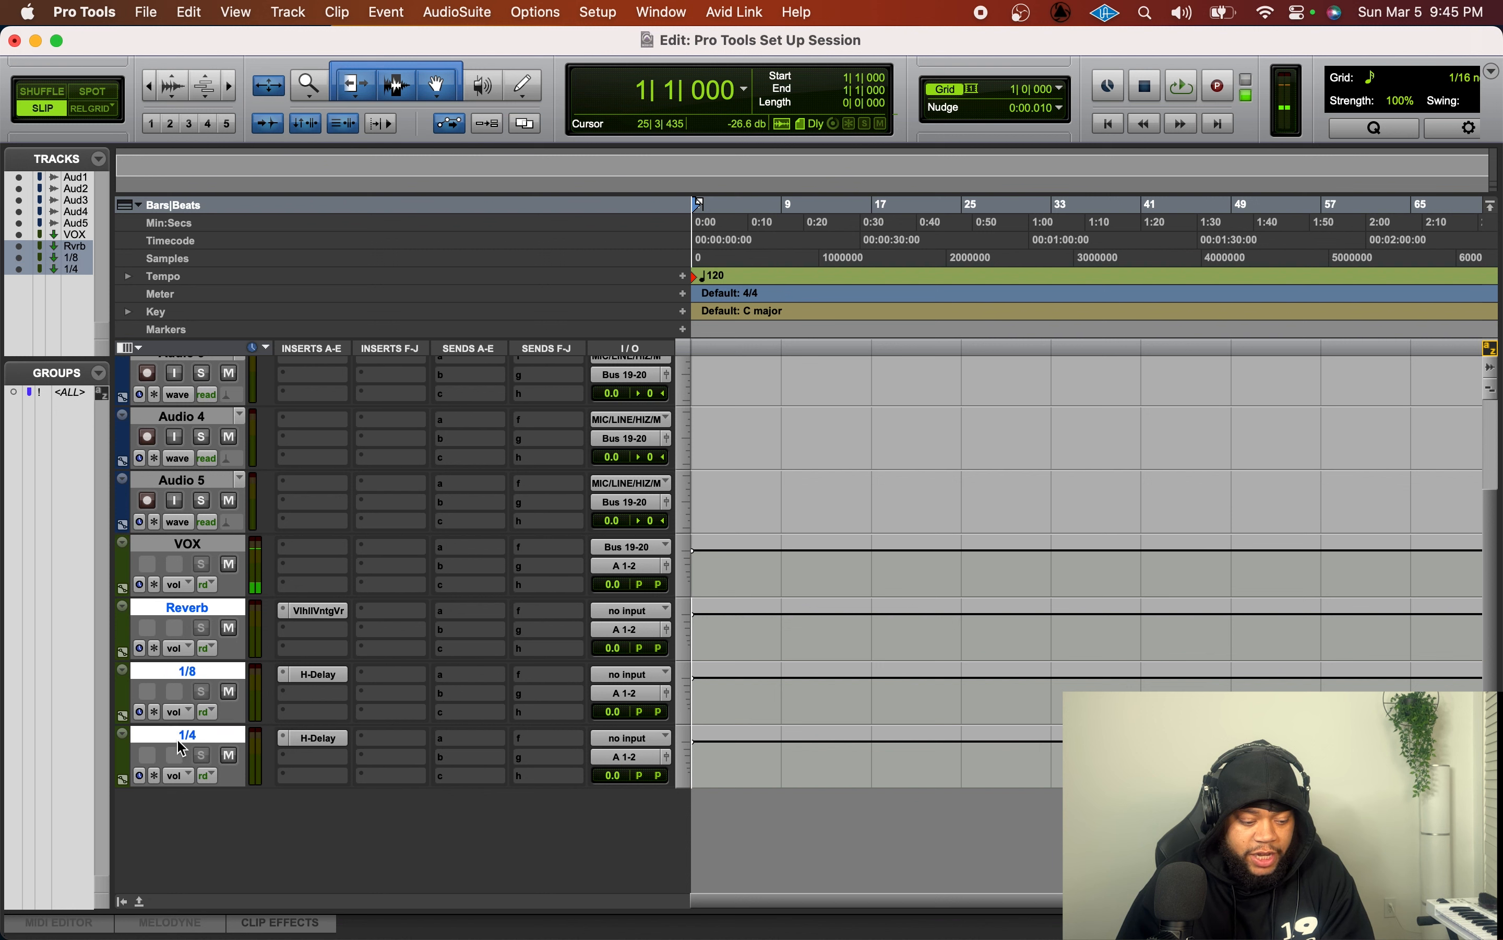
left_click(624, 615, "alt+shift+super")
mouse_move(631, 629)
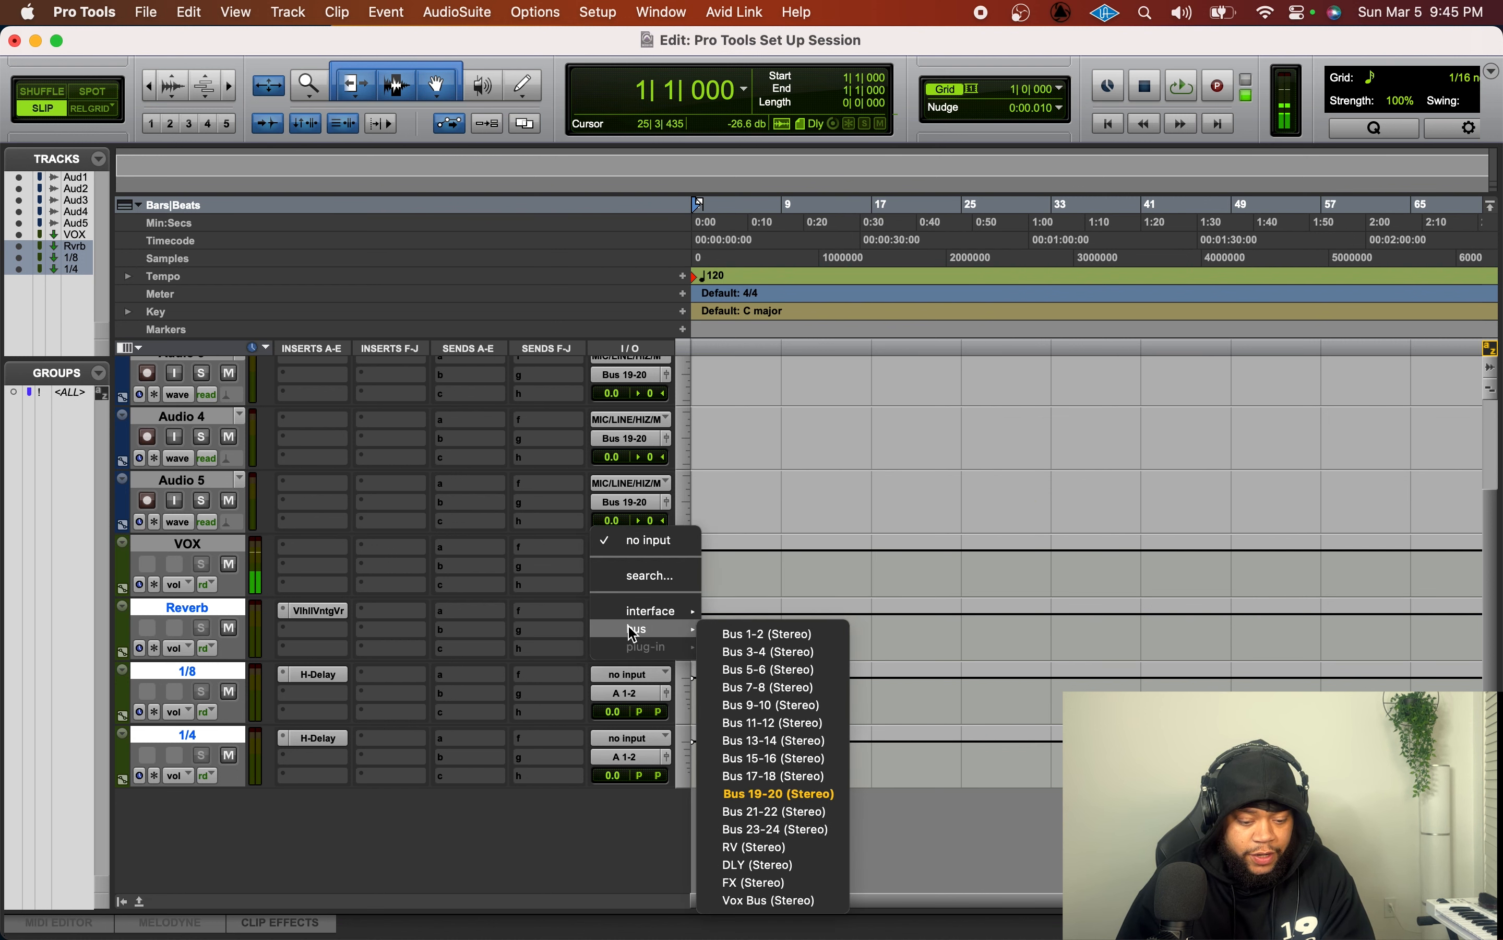
left_click(730, 635, "alt+shift+super")
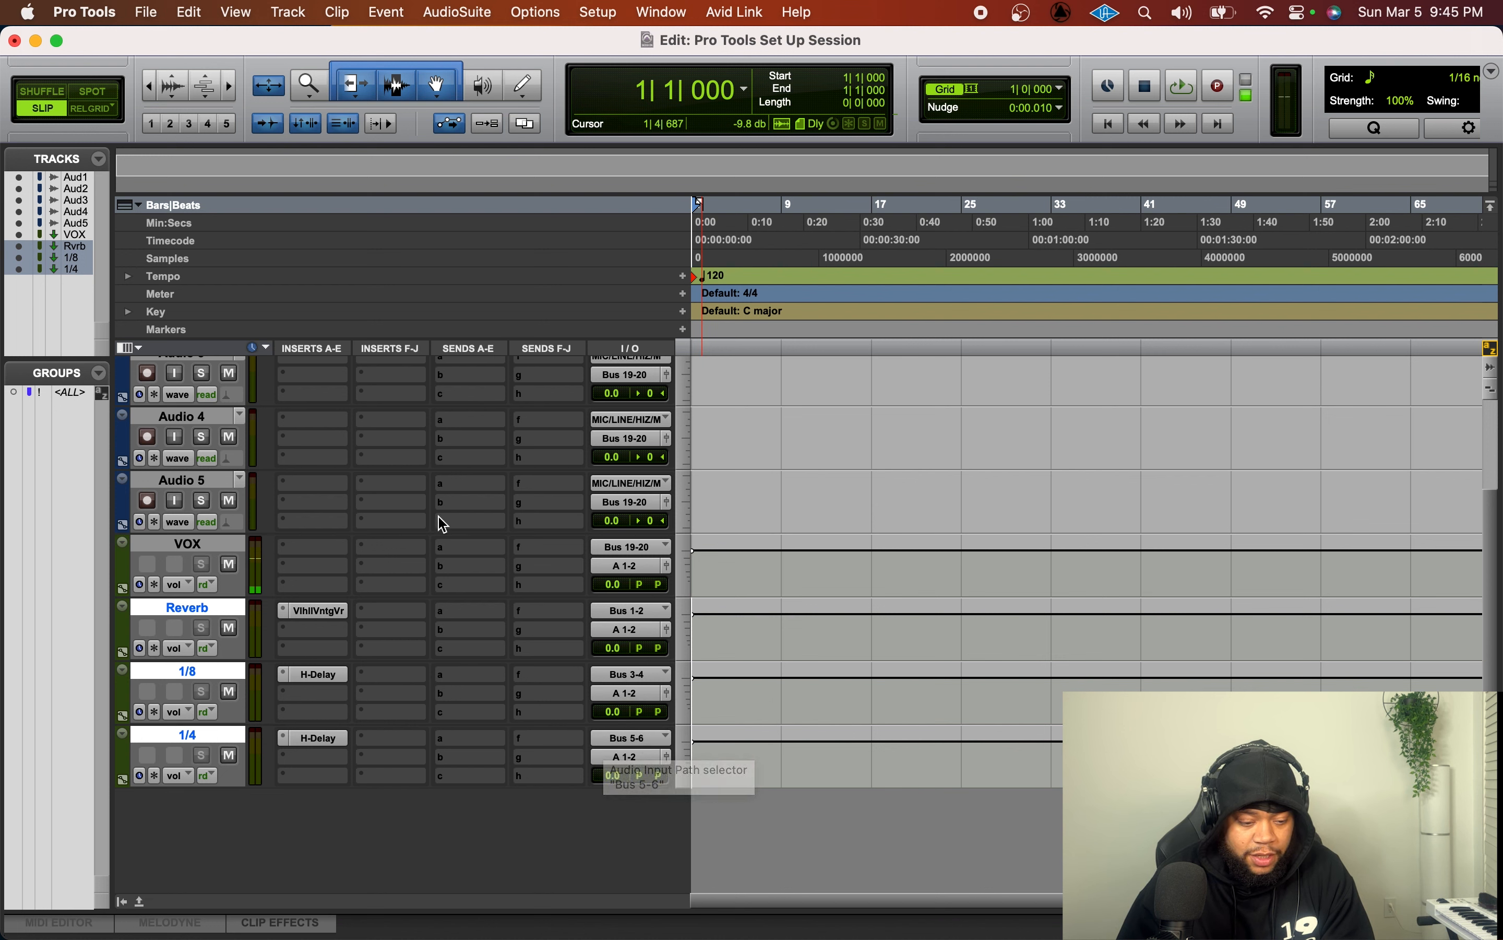
- Add sends a, b and c on the VOX track to the stereo buses Bus 1-2, Bus 3-4 and Bus 5-6
left_click(447, 538)
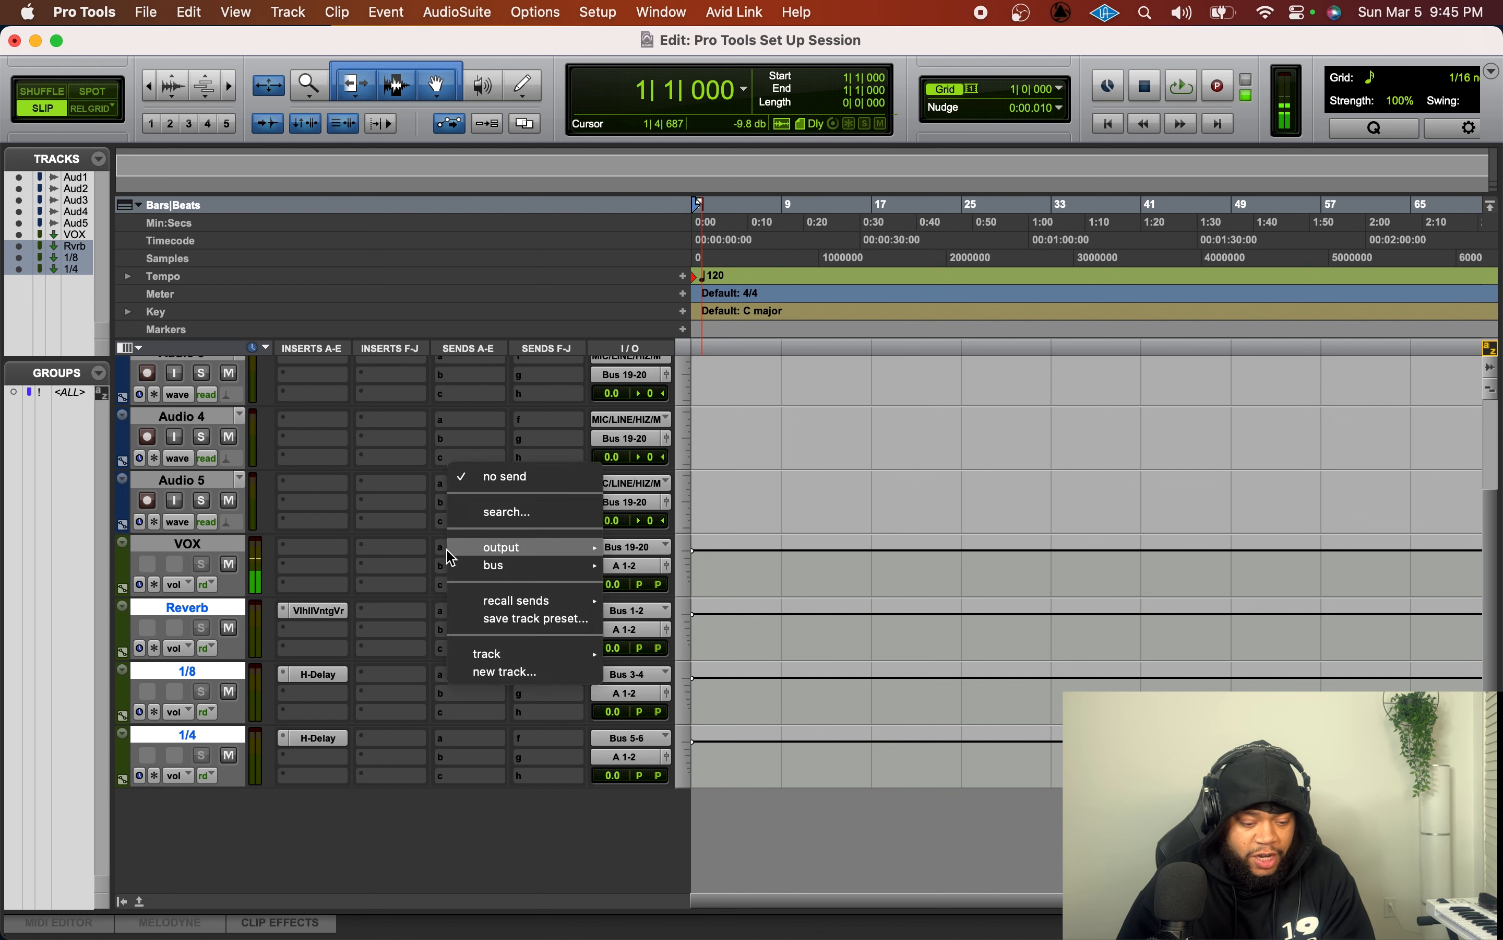
mouse_move(534, 565)
left_click(693, 89)
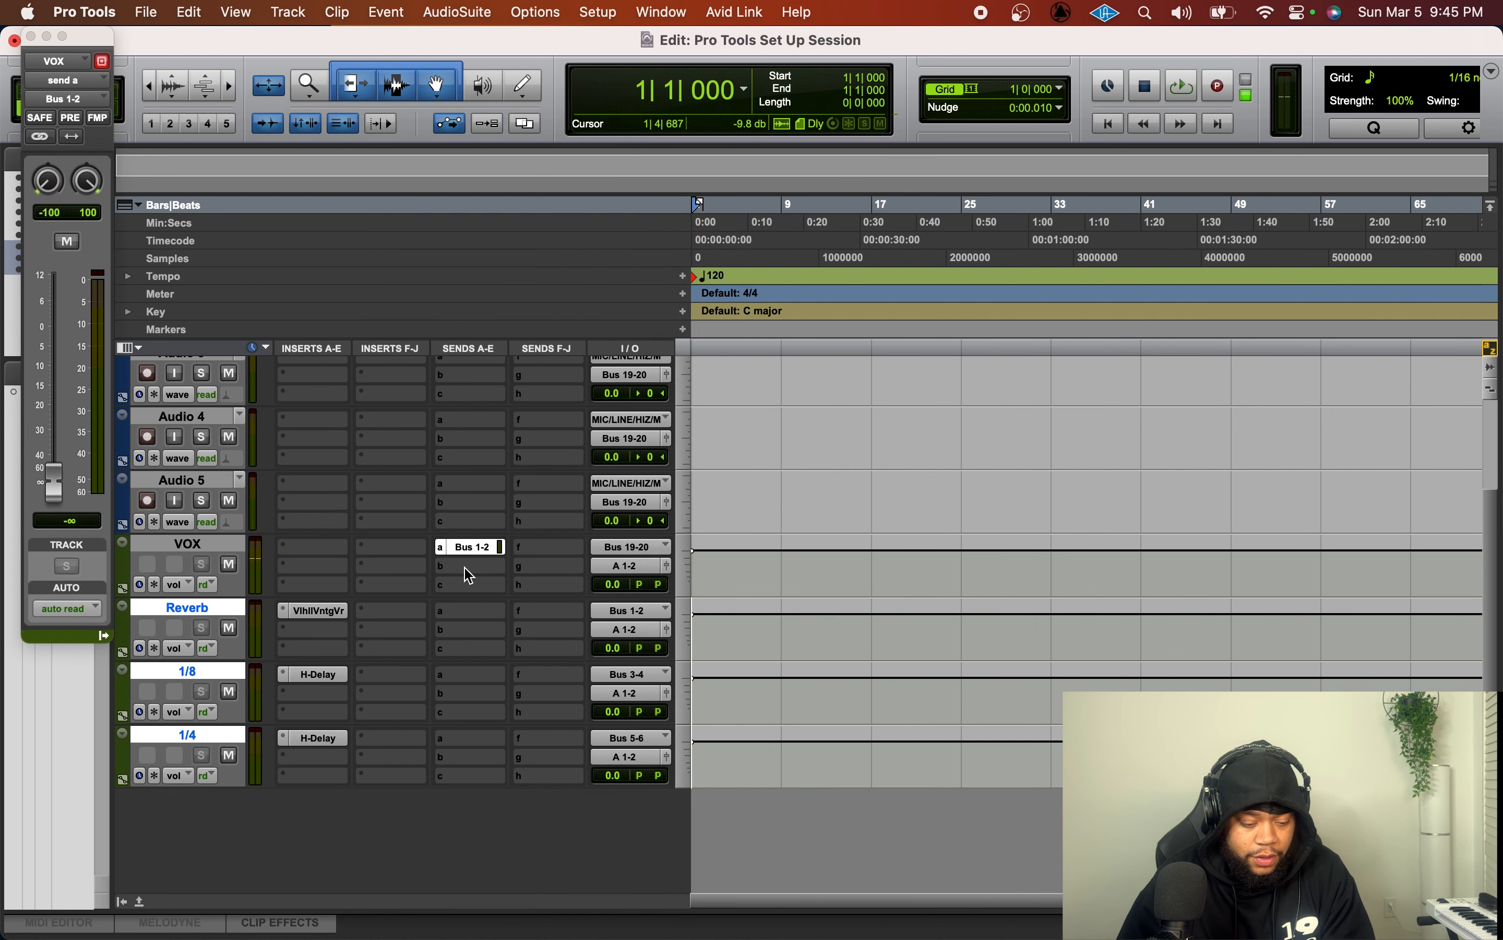
left_click(465, 568)
mouse_move(497, 584)
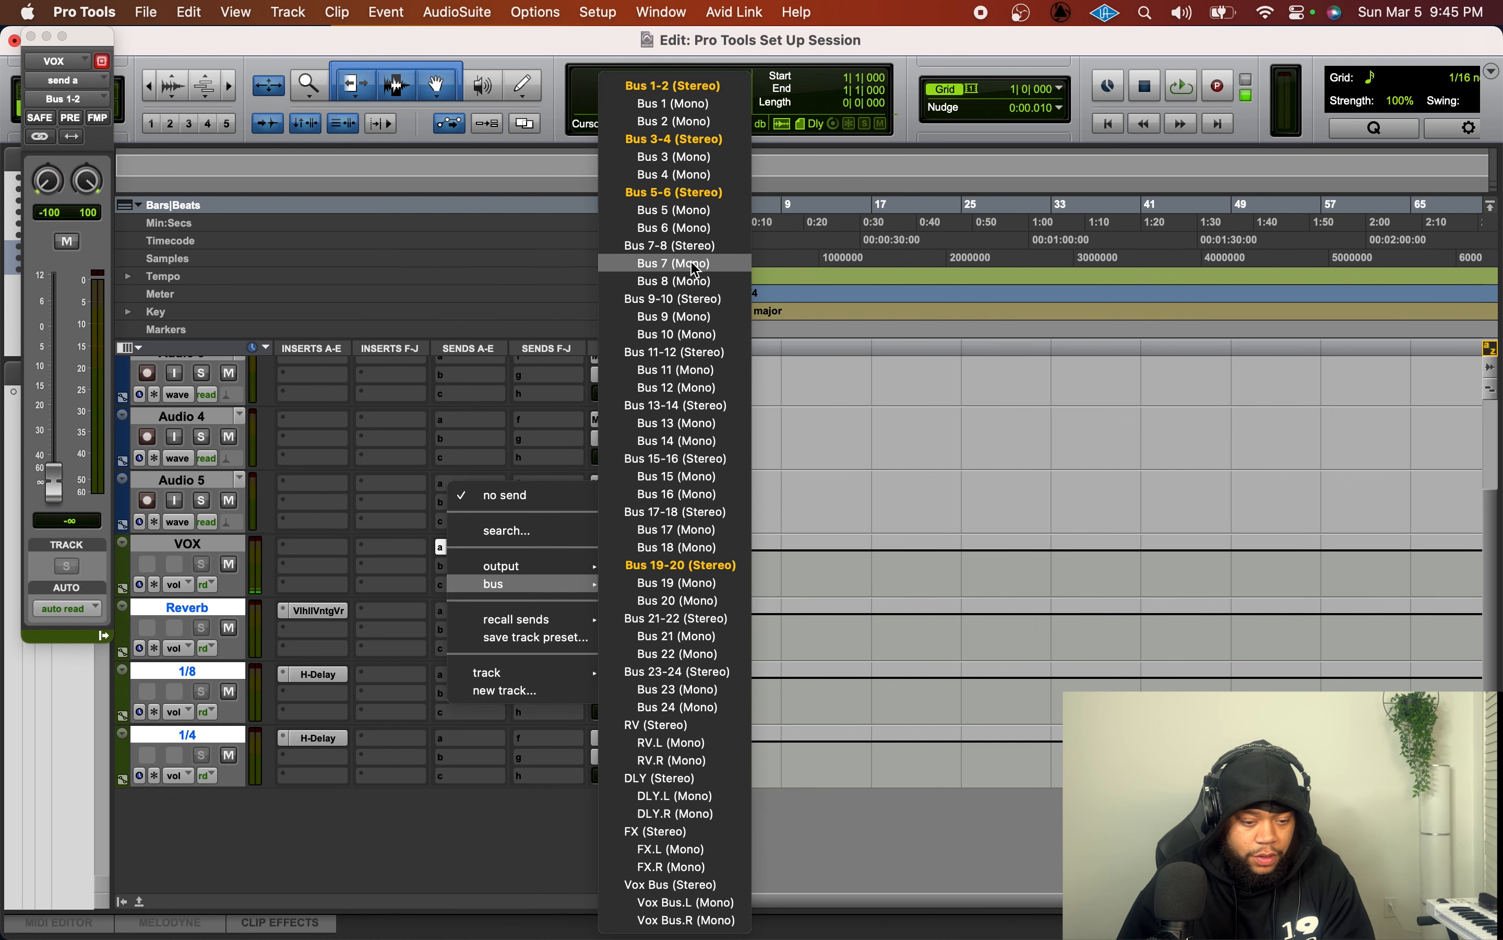
left_click(693, 140)
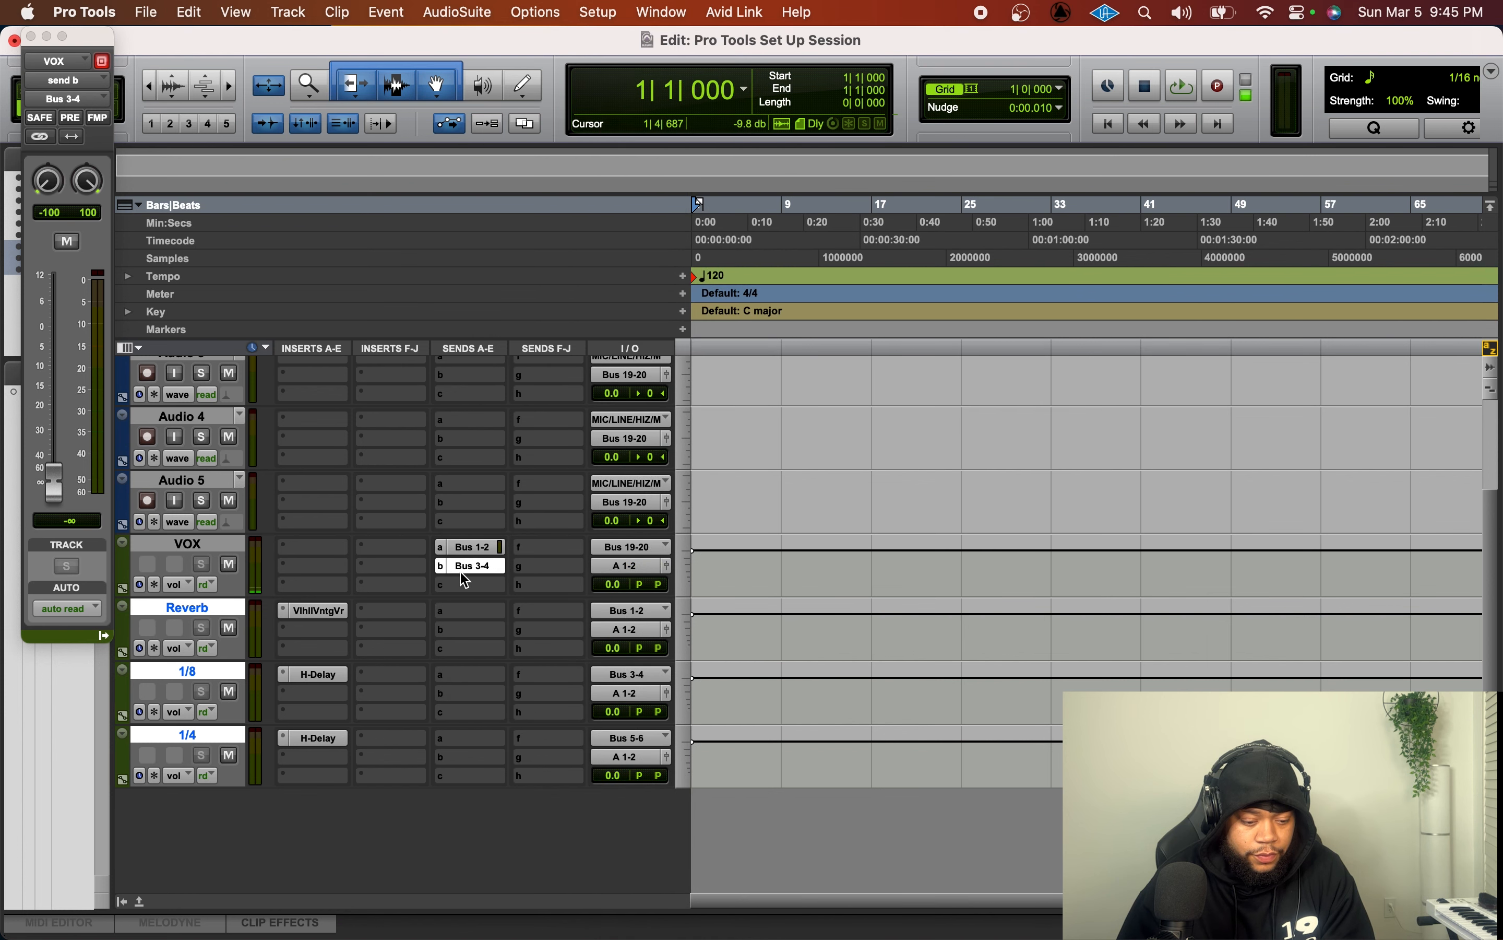
left_click(461, 583)
mouse_move(497, 601)
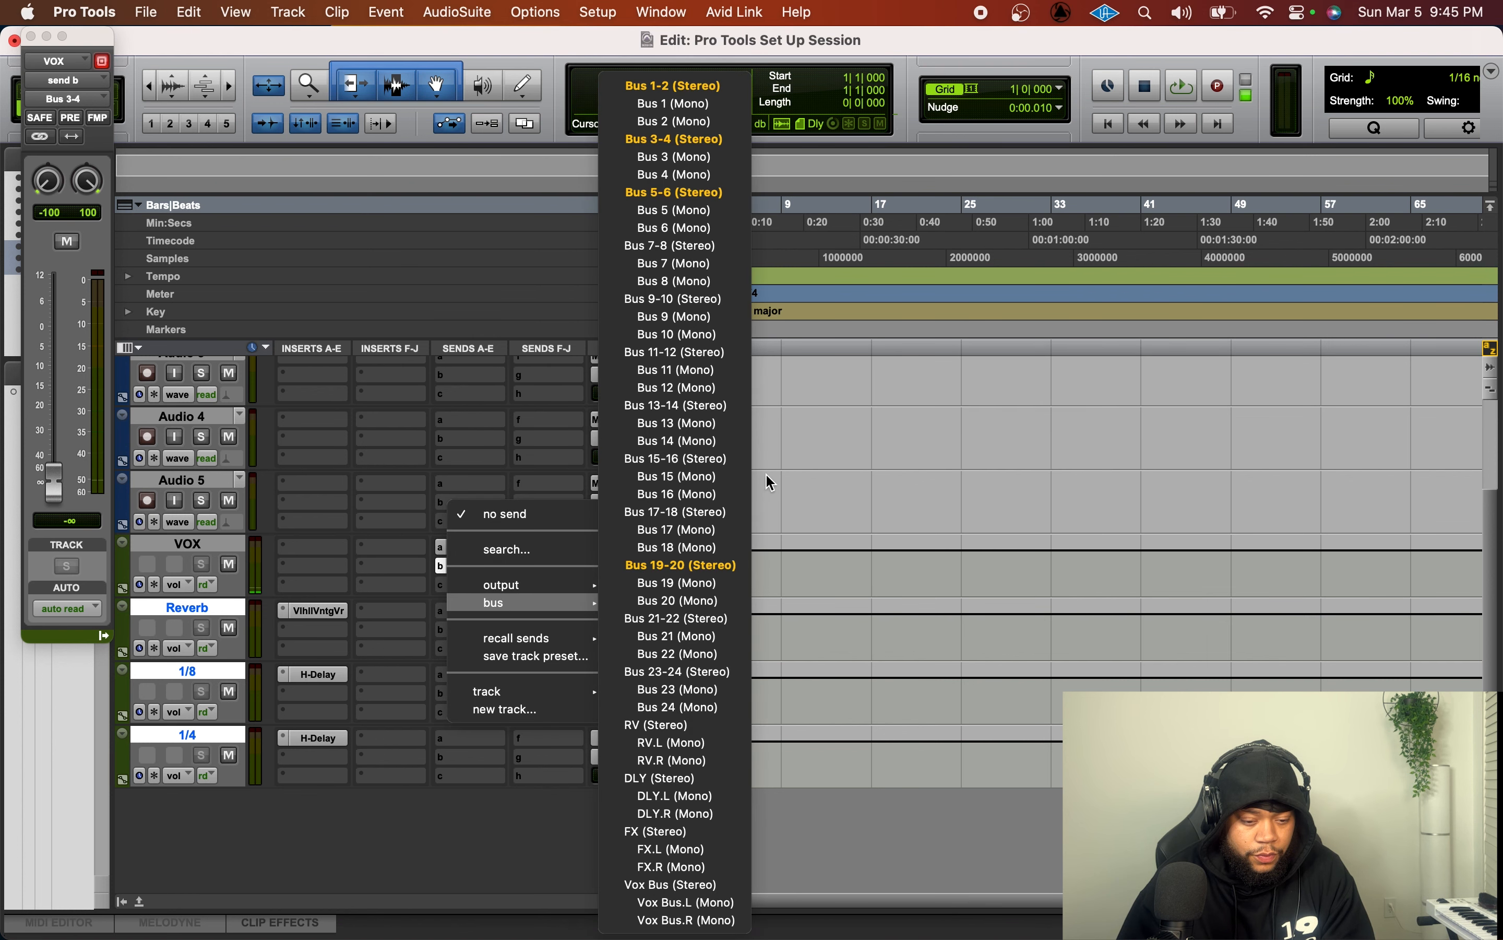
left_click(708, 192)
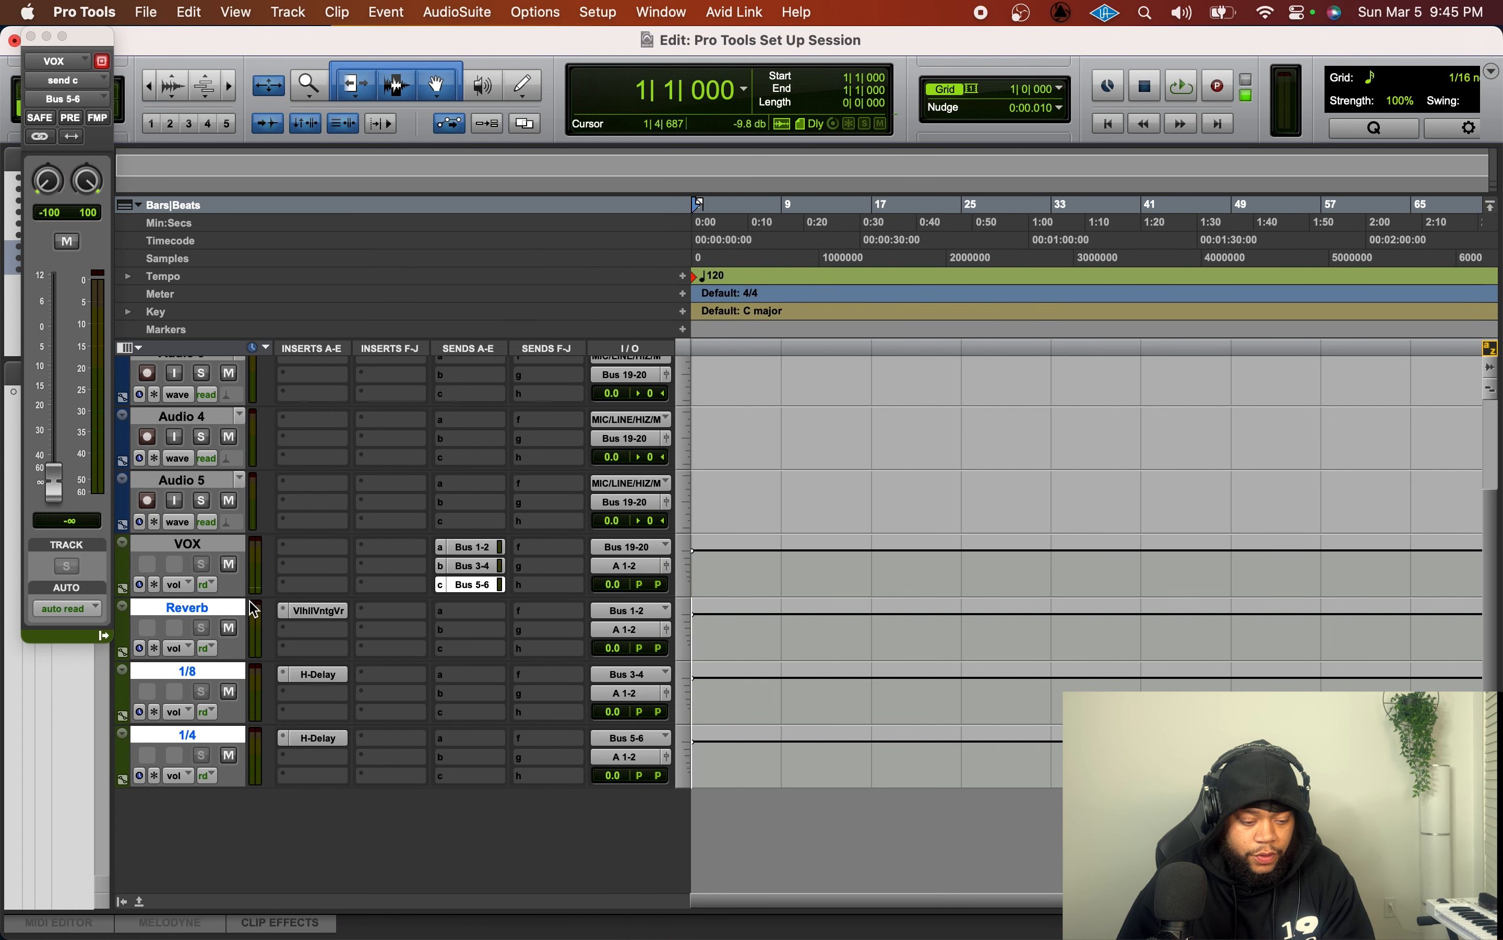
- Try the level faders of the three VOX sends, raising the Bus 5-6 send to 0.0 and returning it to minimum
scroll(280, 497, "up", 3)
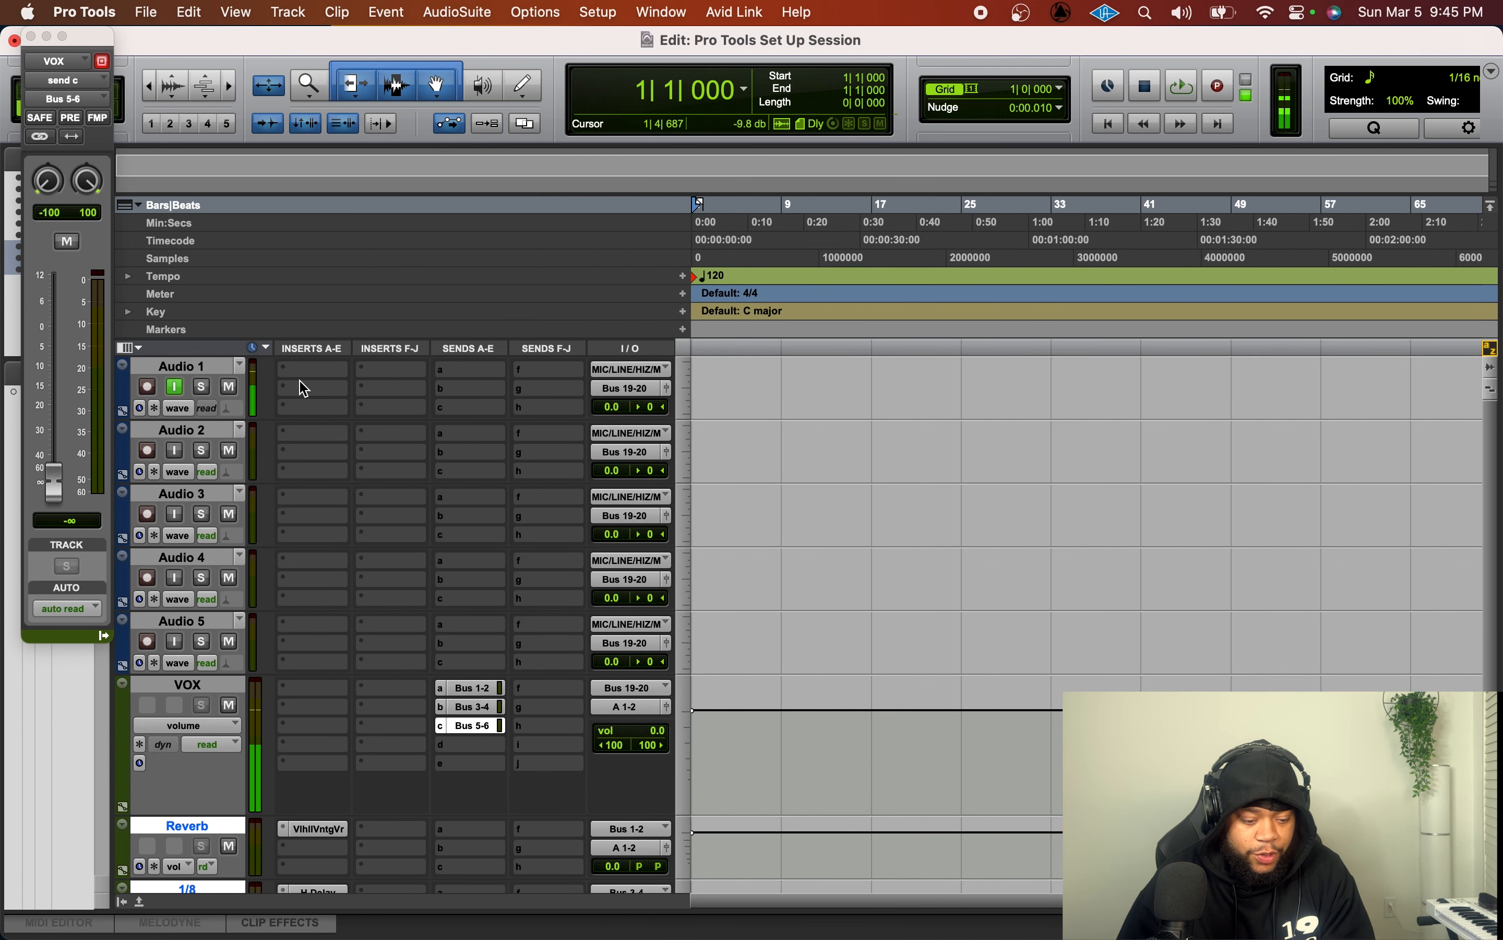
left_click(471, 687)
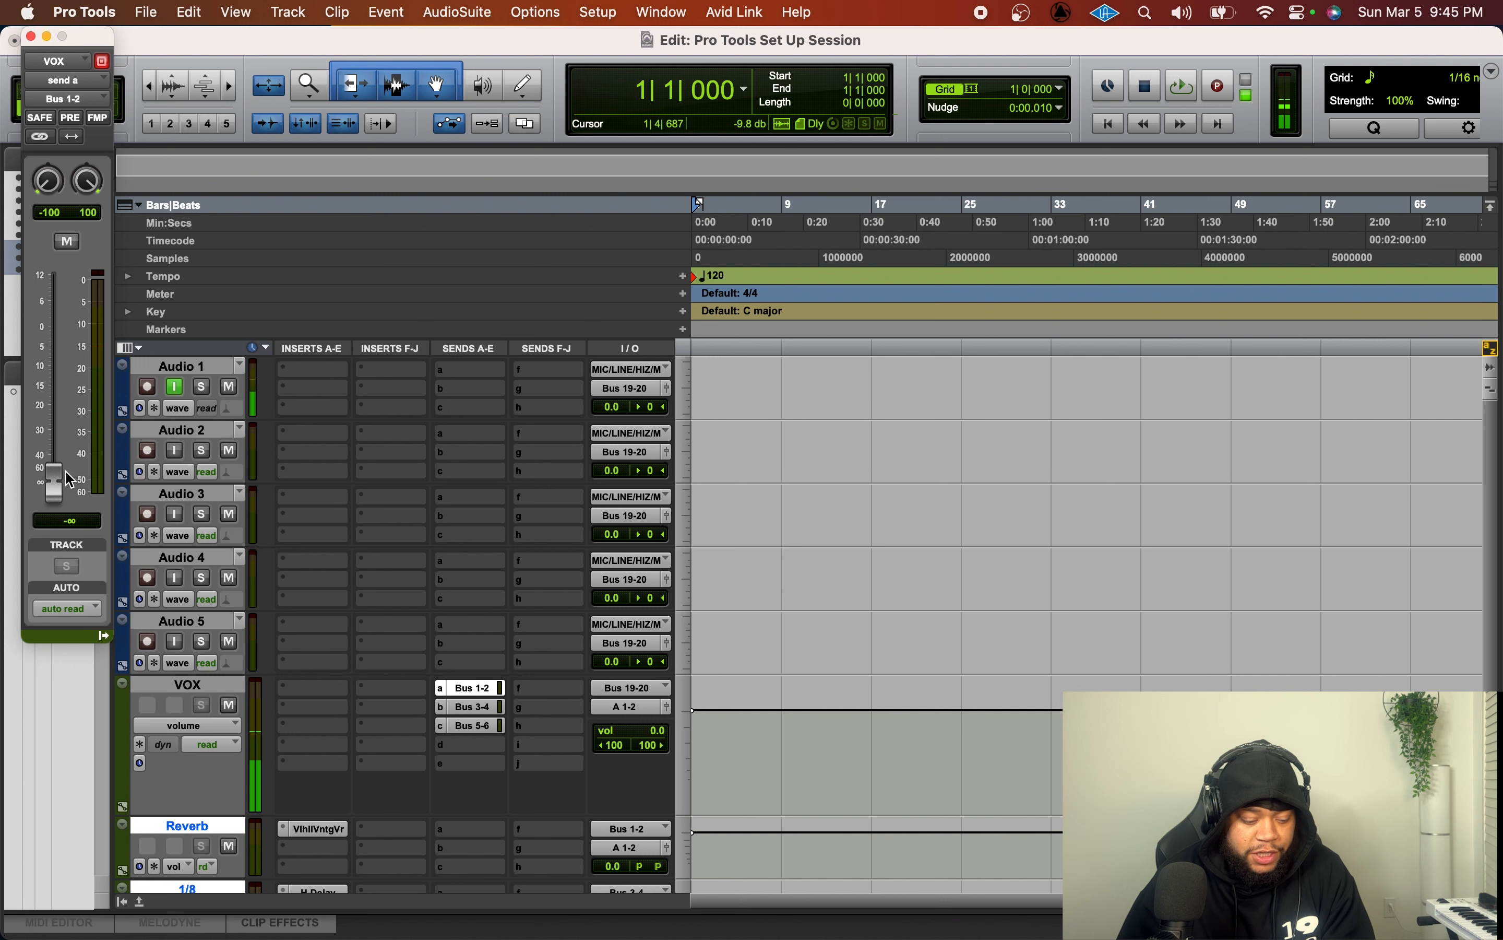
left_click(54, 482, "alt")
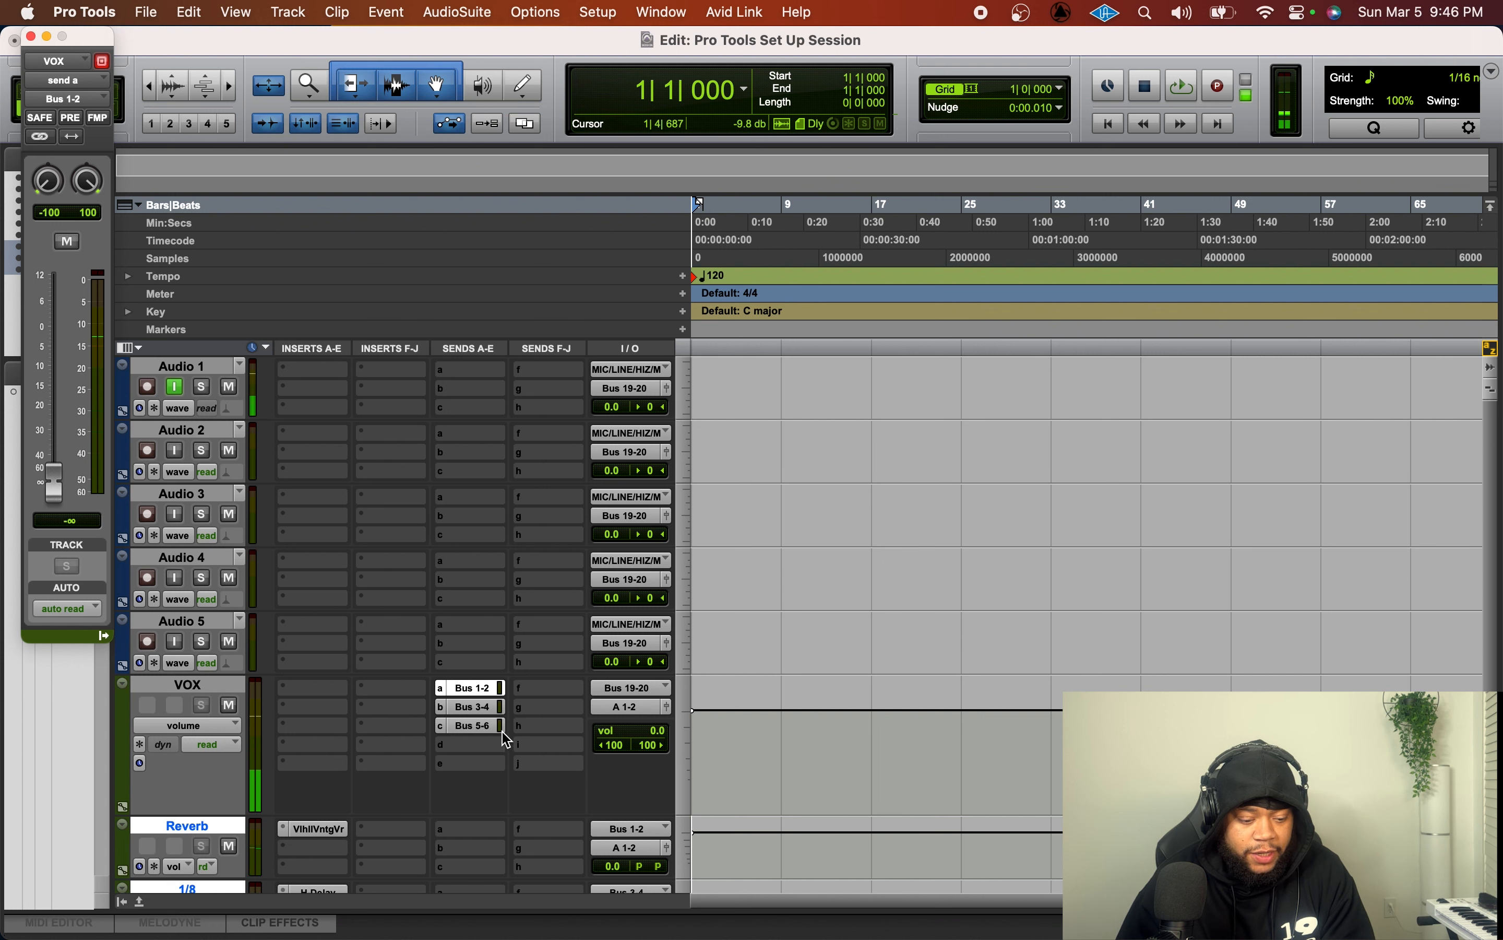
left_click(484, 708)
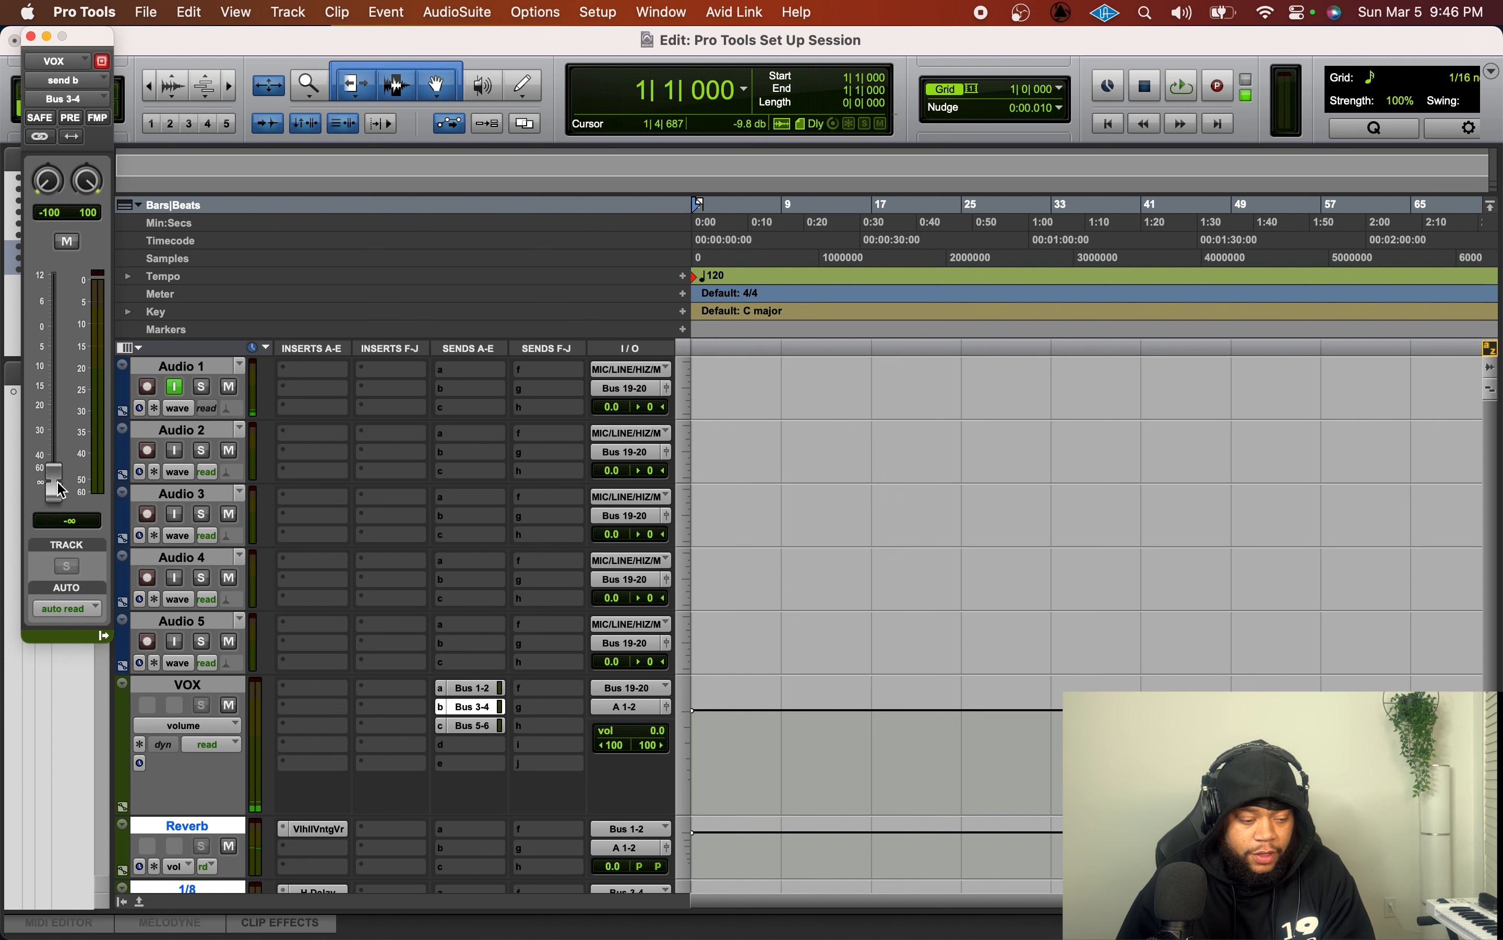
mouse_move(54, 484)
left_mouse_down()
mouse_move(51, 318)
mouse_move(52, 471)
left_mouse_up()
left_click(474, 721)
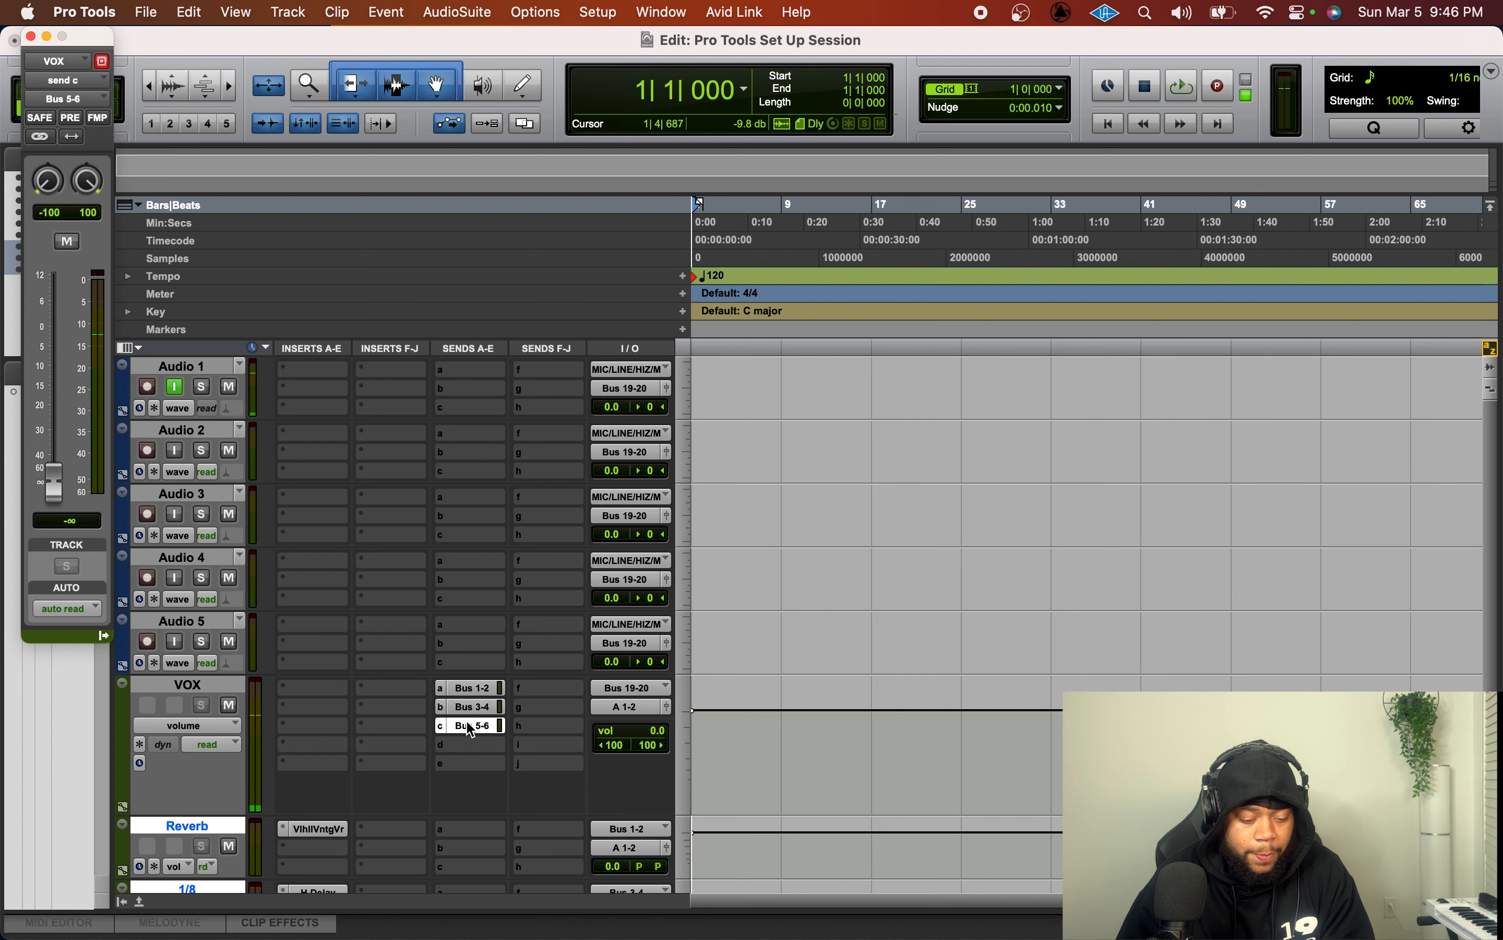
left_click(54, 482, "alt")
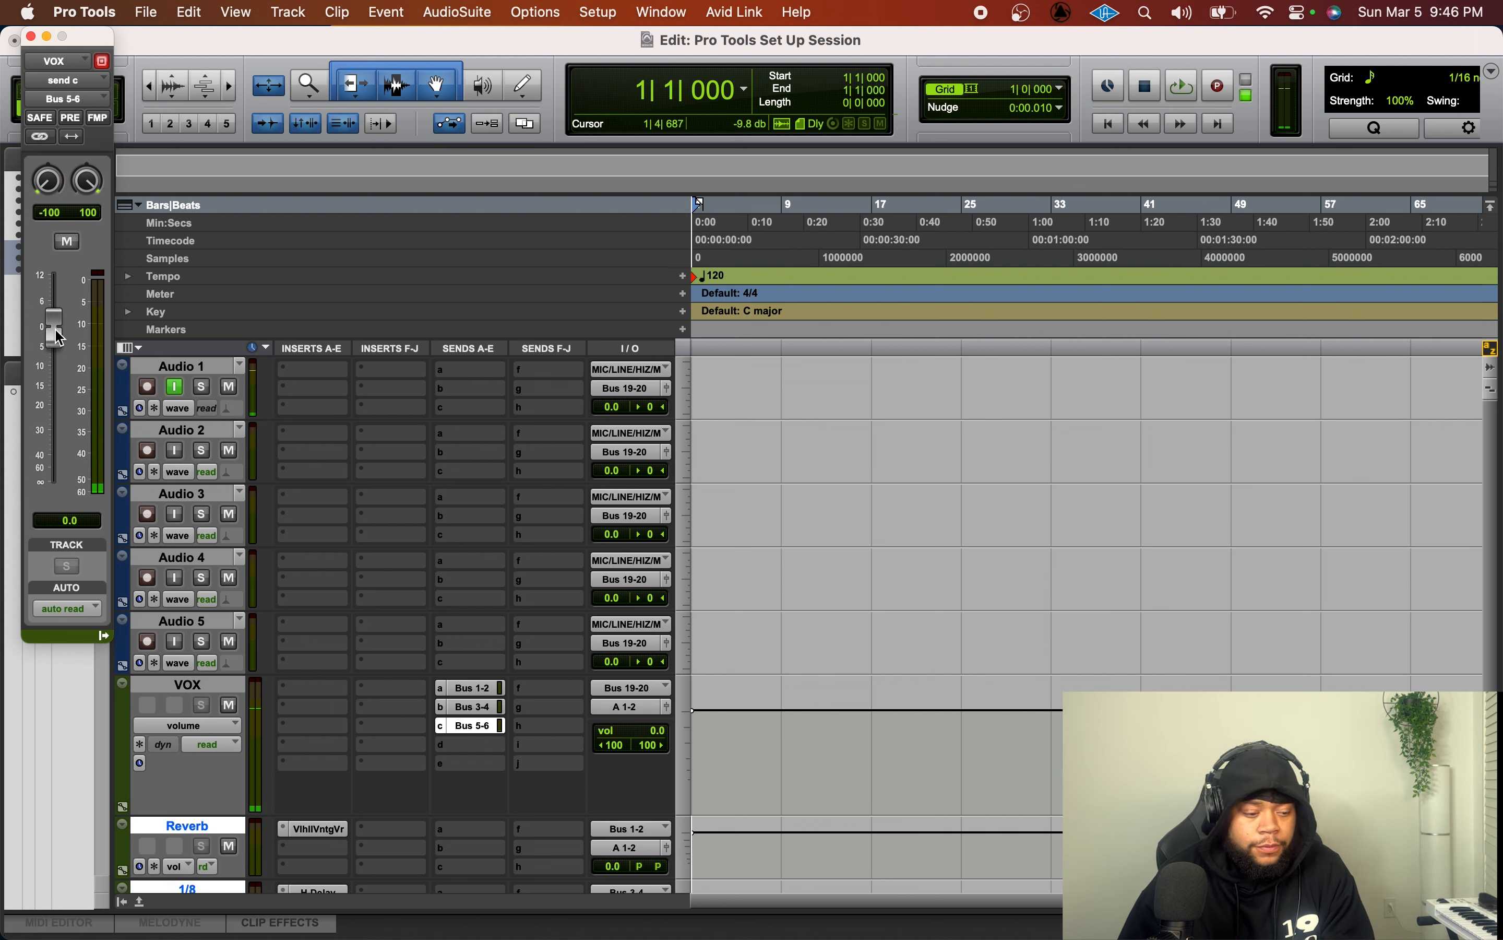
left_click_drag(56, 337, 53, 479)
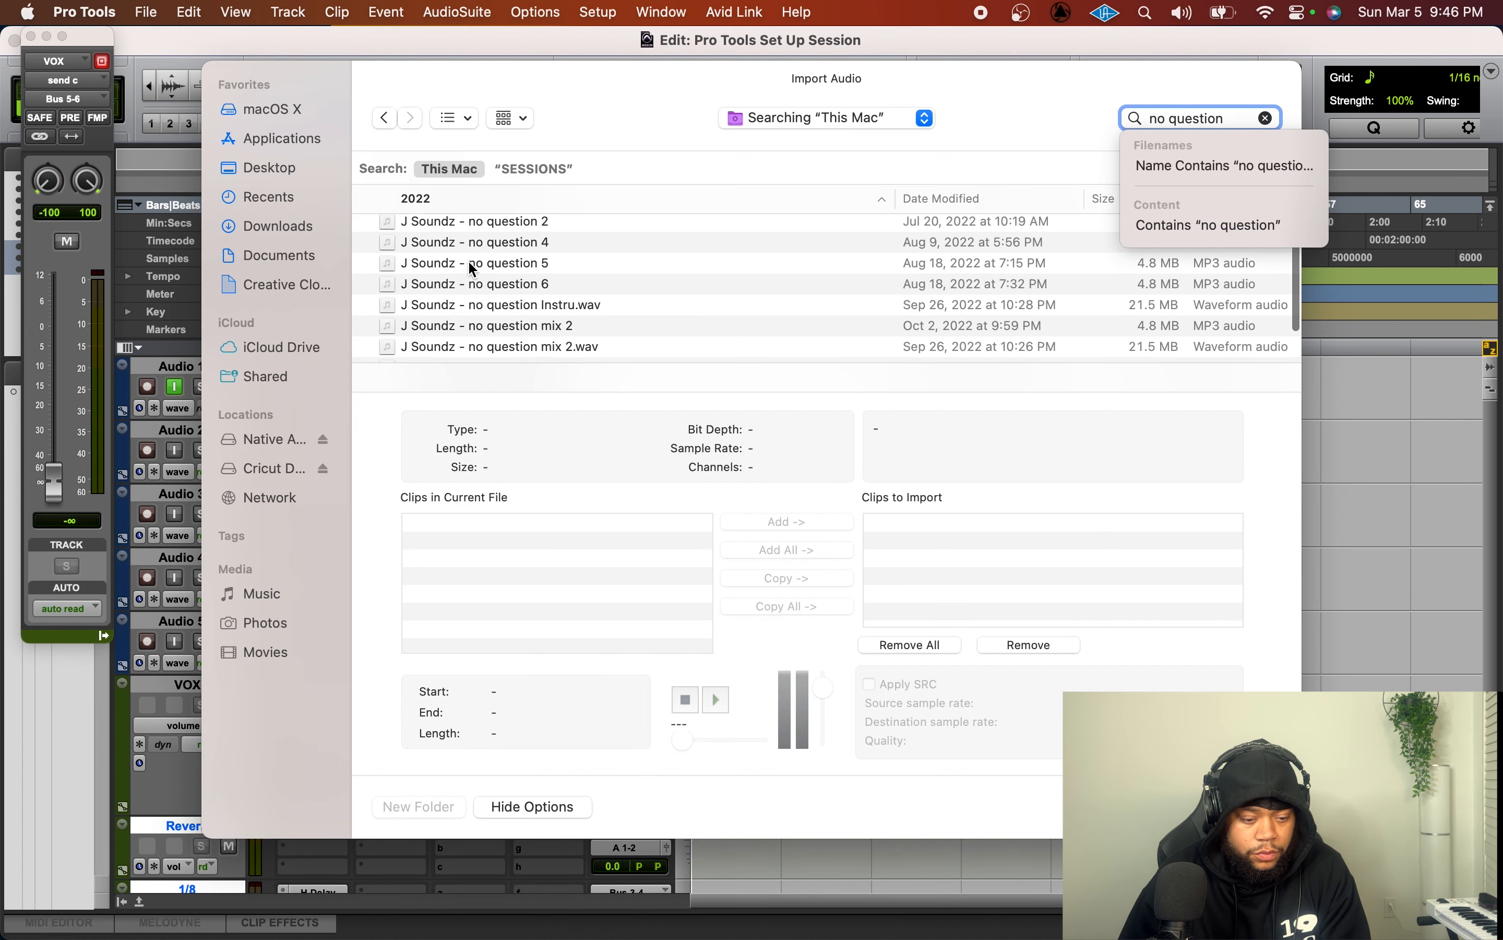
- Import a copy of the "no question Instru.wav" instrumental into the session
scroll(491, 287, "down", 2)
left_click(499, 293)
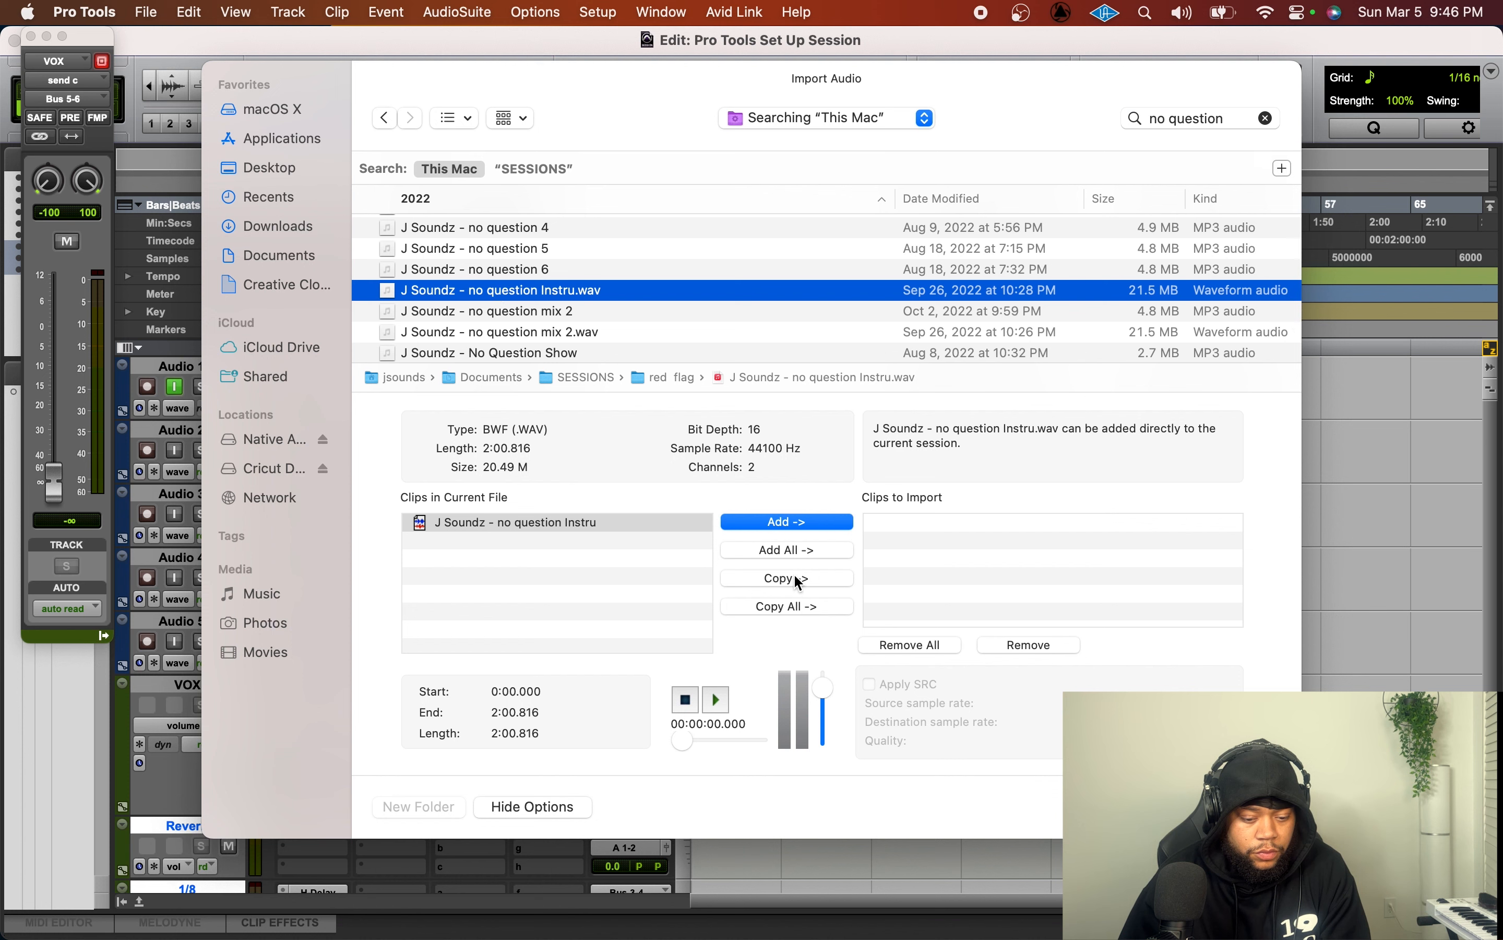
left_click(793, 608)
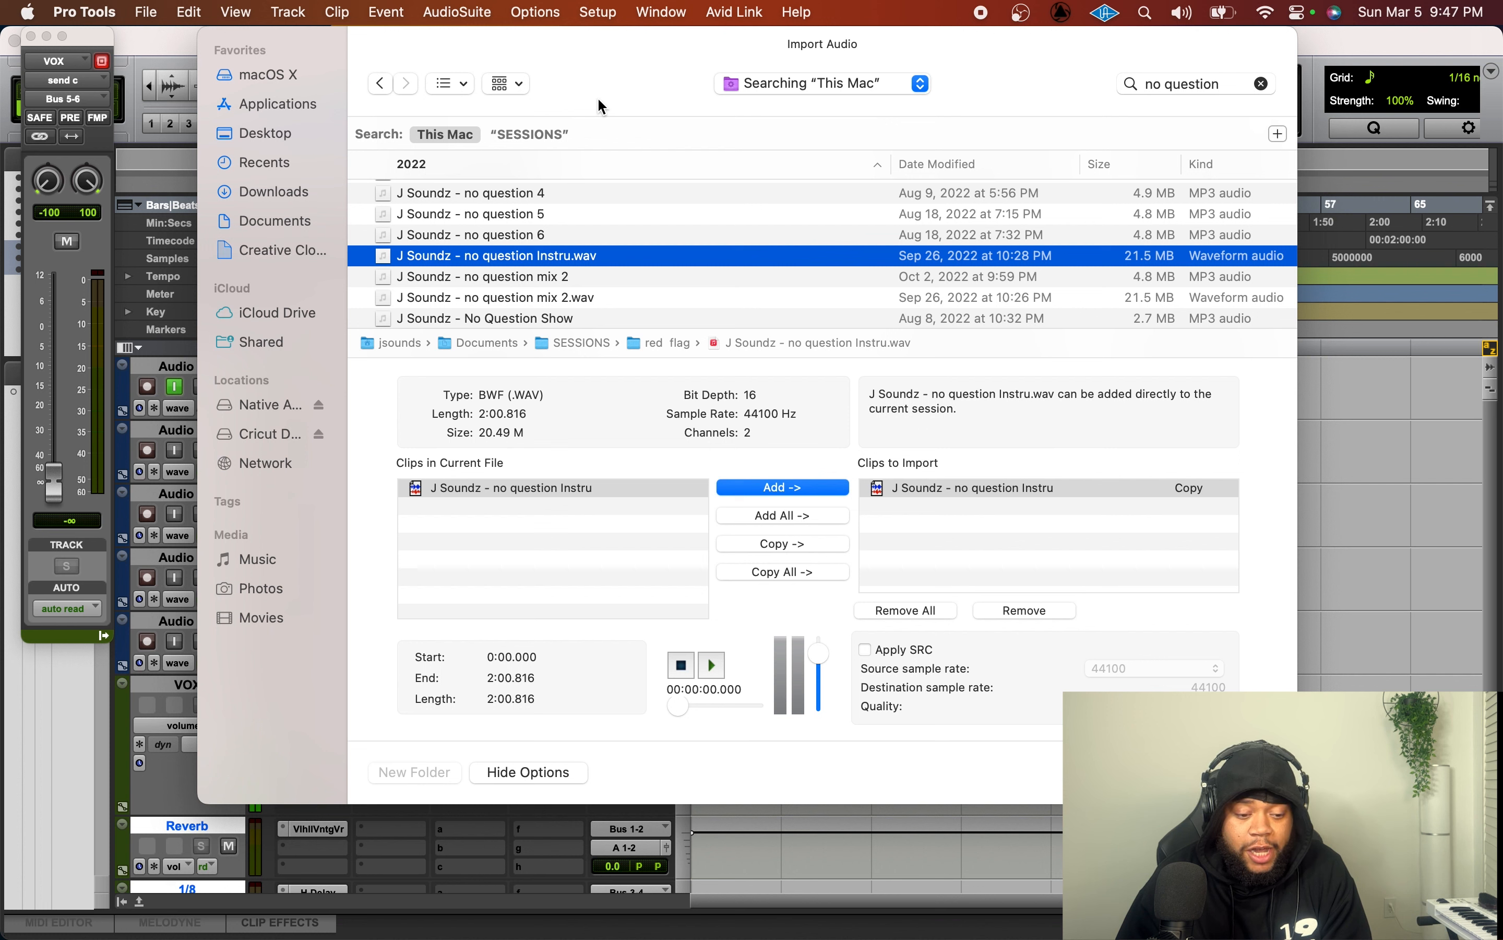
left_click(793, 578)
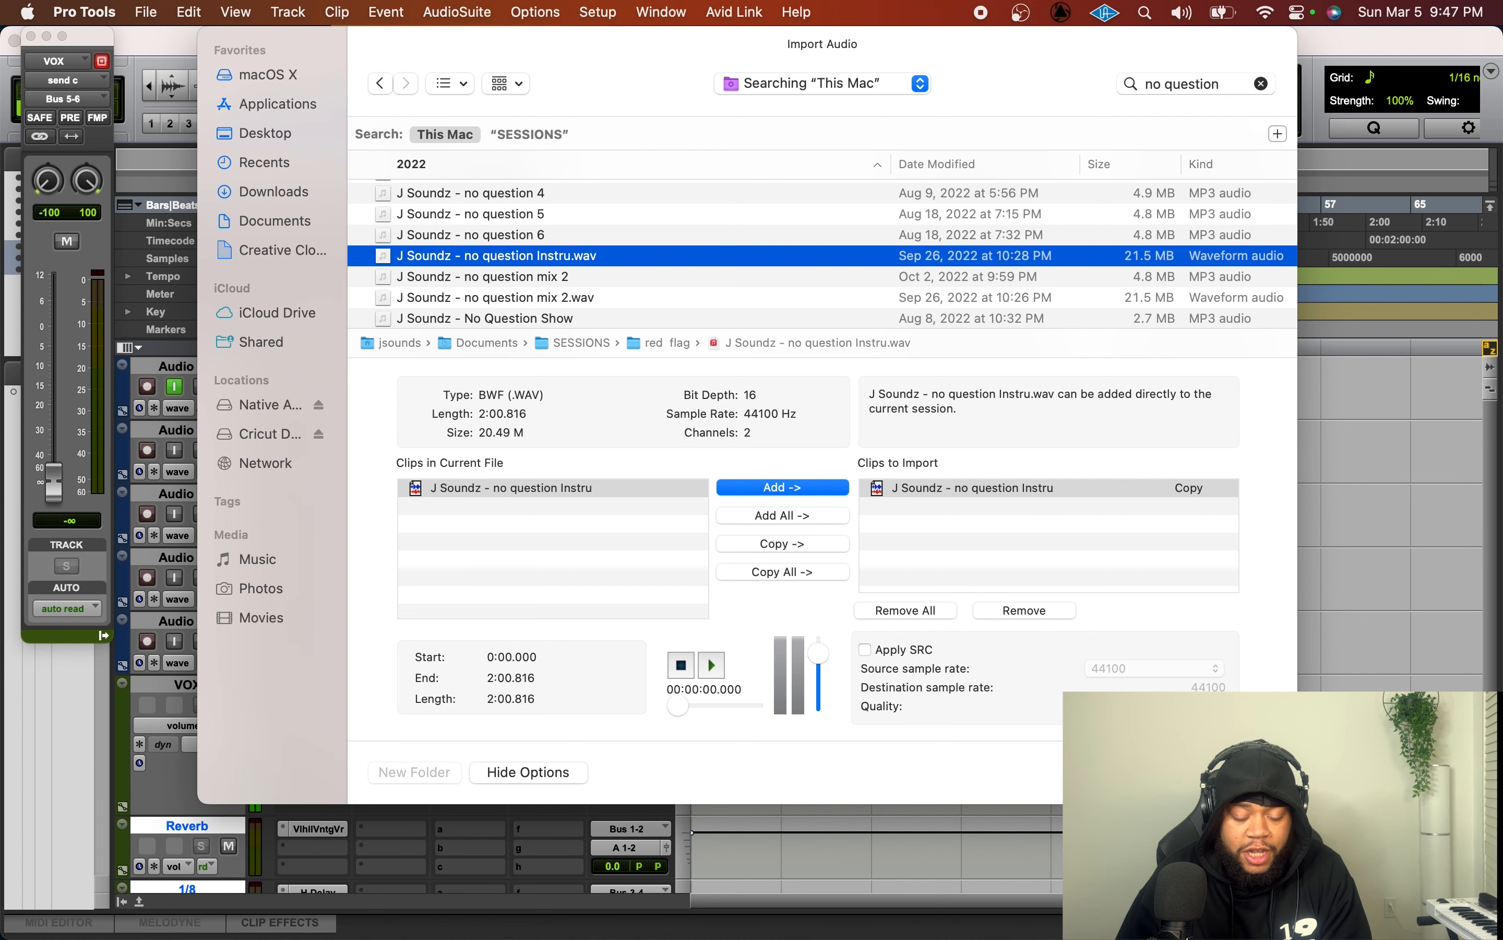
key("Return")
key("Return")
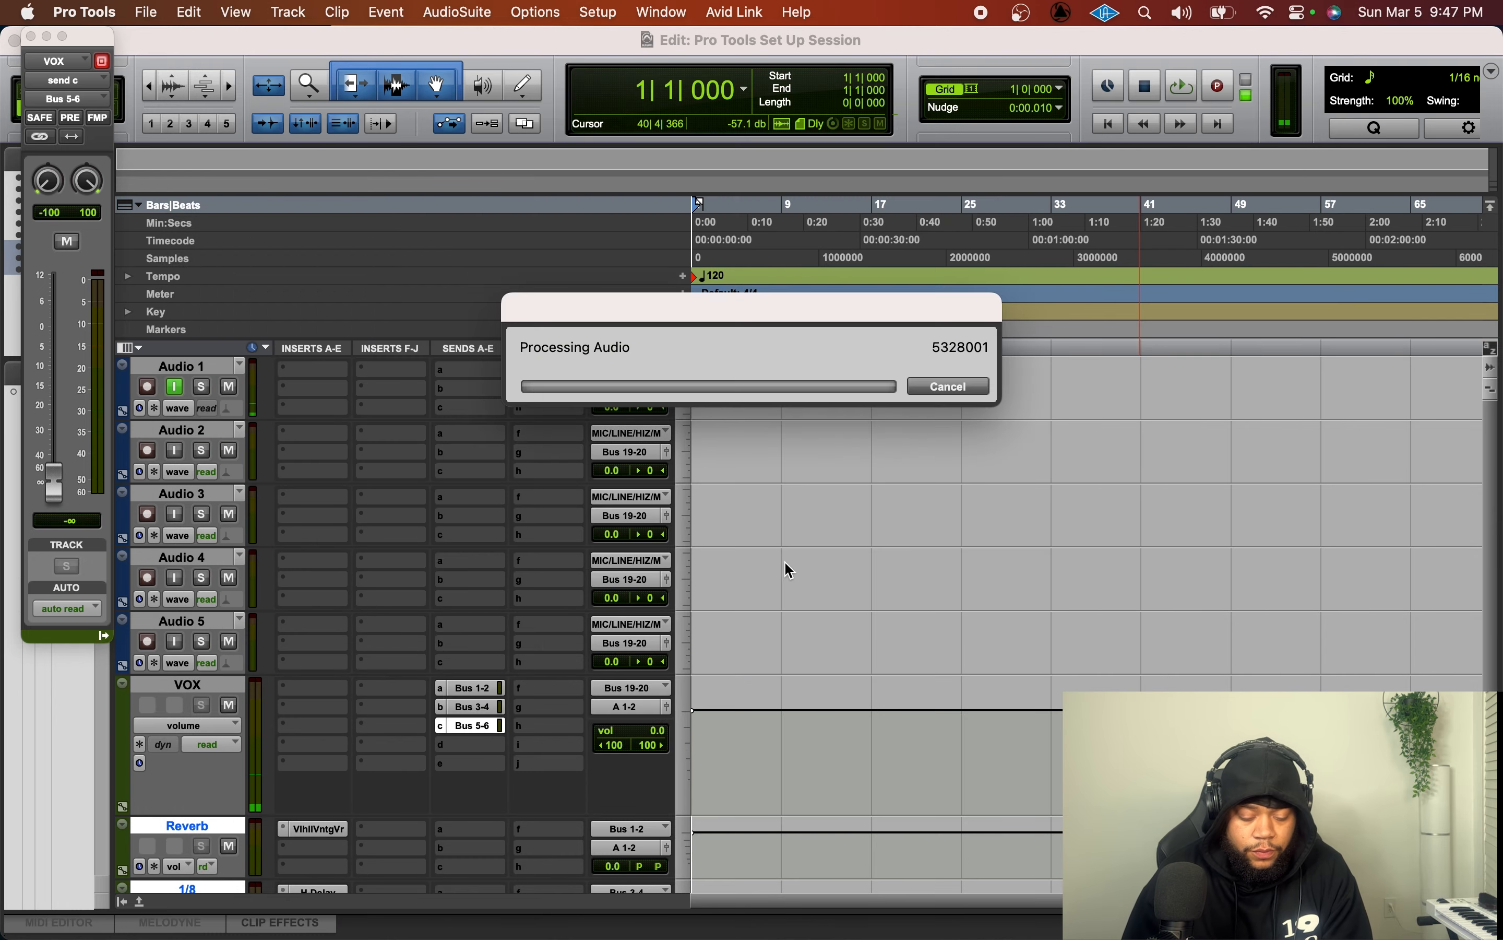
- Place the imported instrumental on a new track at the session start and lower its volume to -9.2 dB
key("Return")
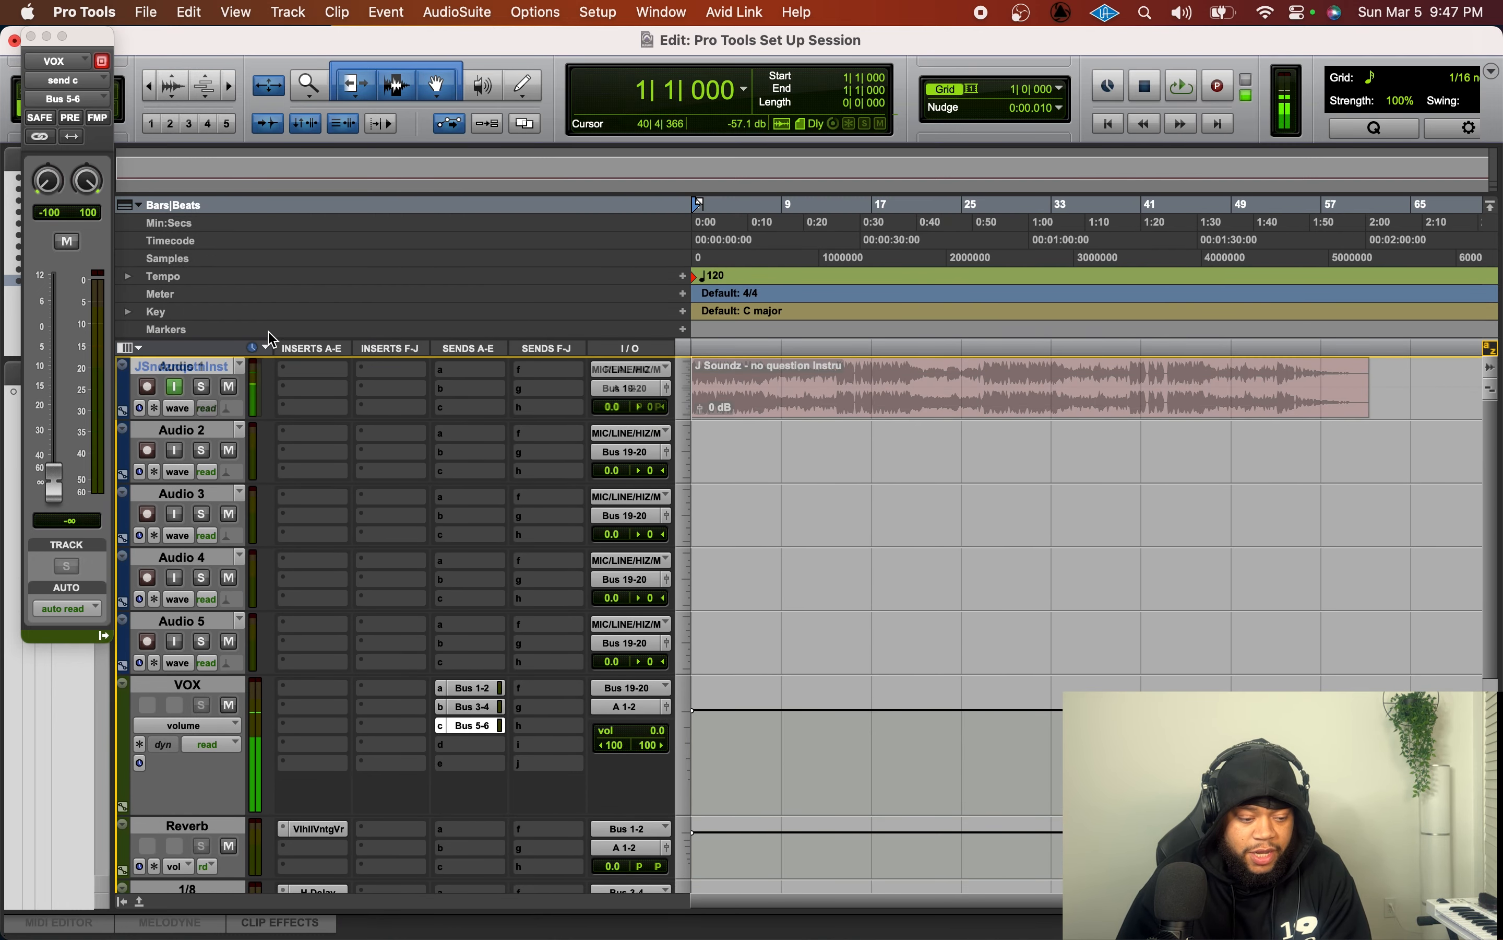
left_click(613, 408)
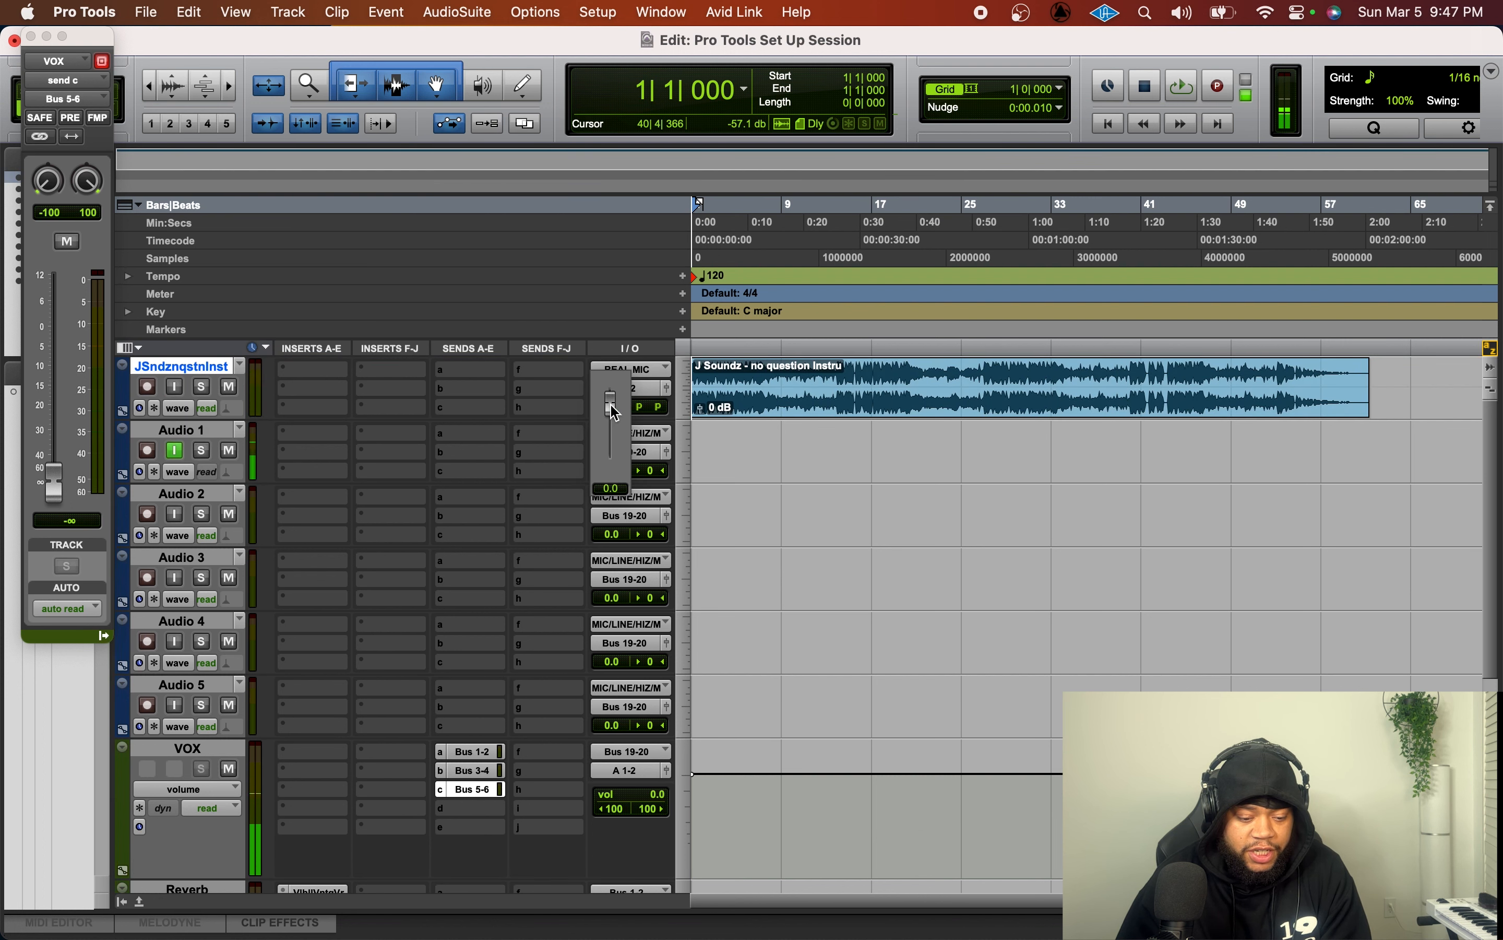
left_click_drag(613, 410, 614, 416)
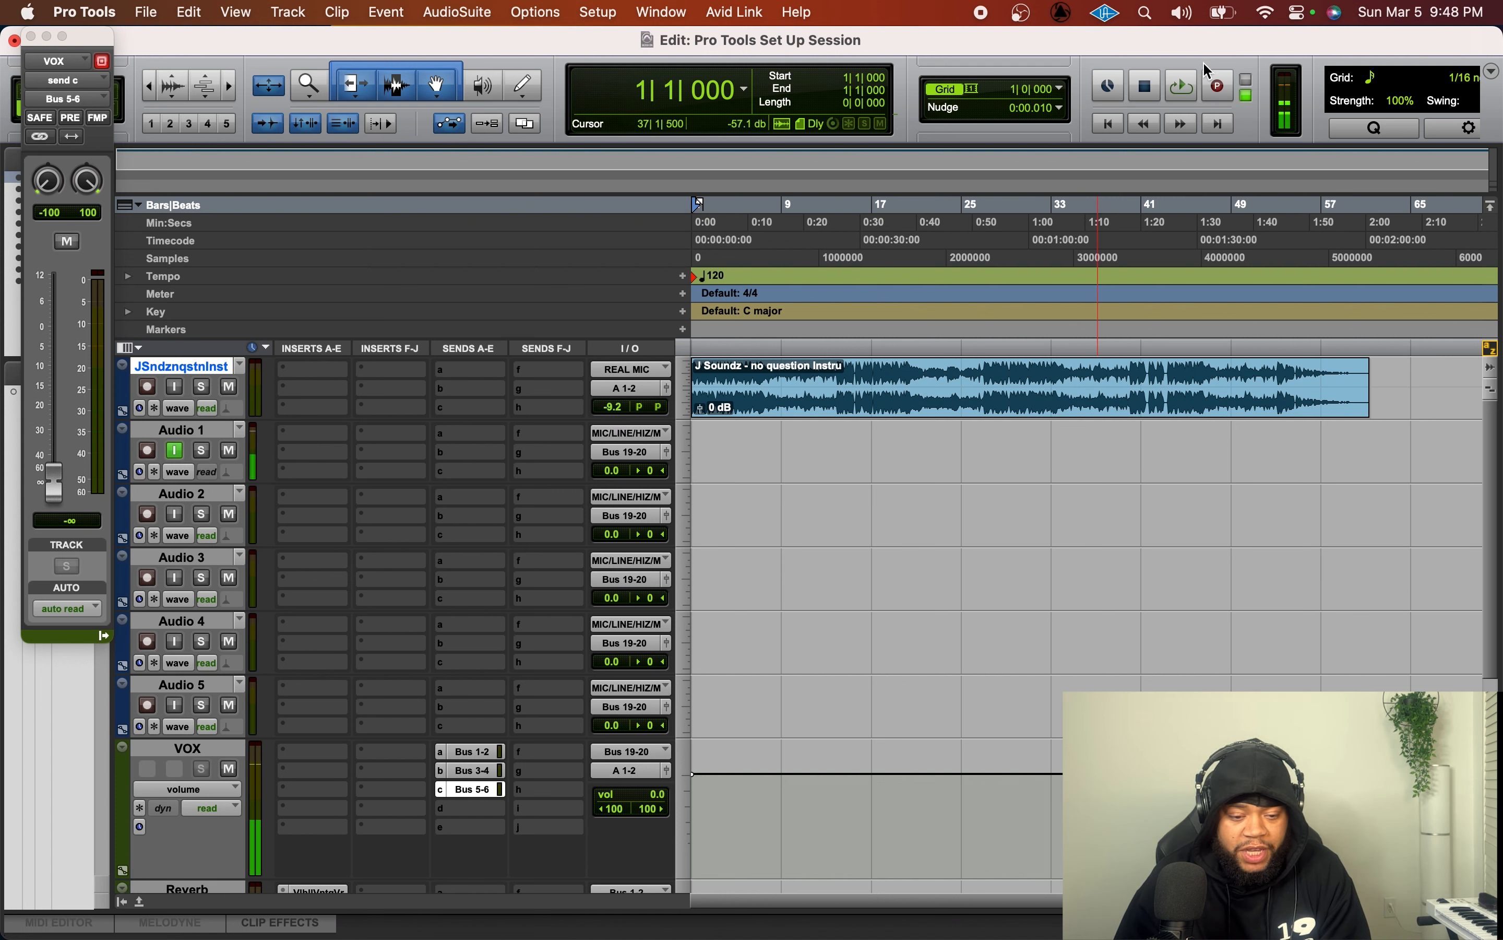
- Show the Transport window, switch the session to manual tempo and set it to 148, auditioning the instrumental from the start
left_click(662, 12)
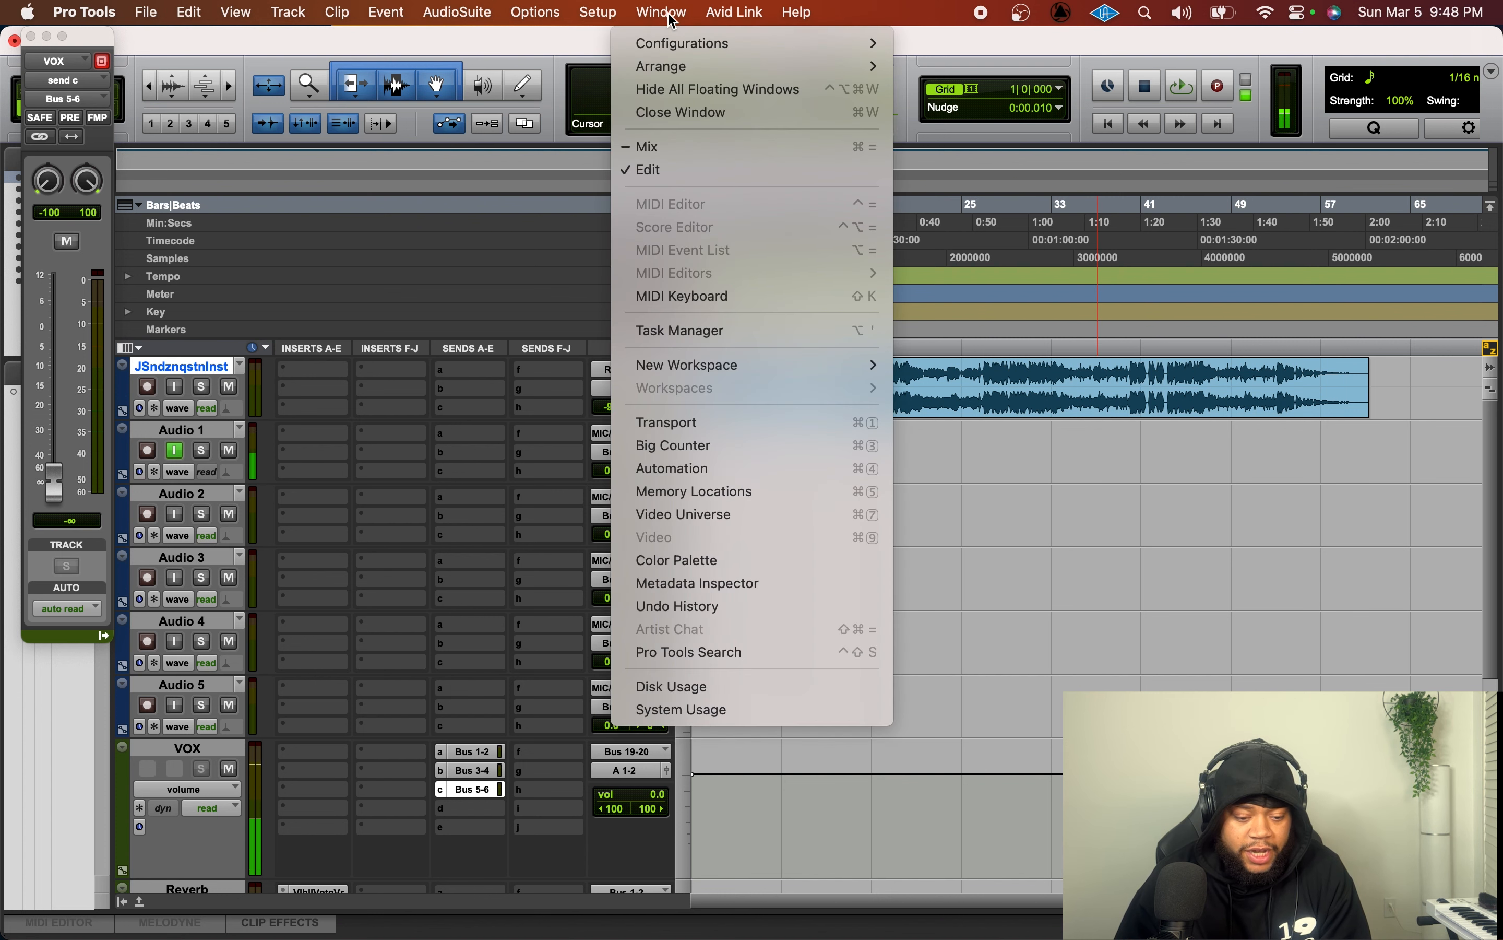
left_click(699, 427)
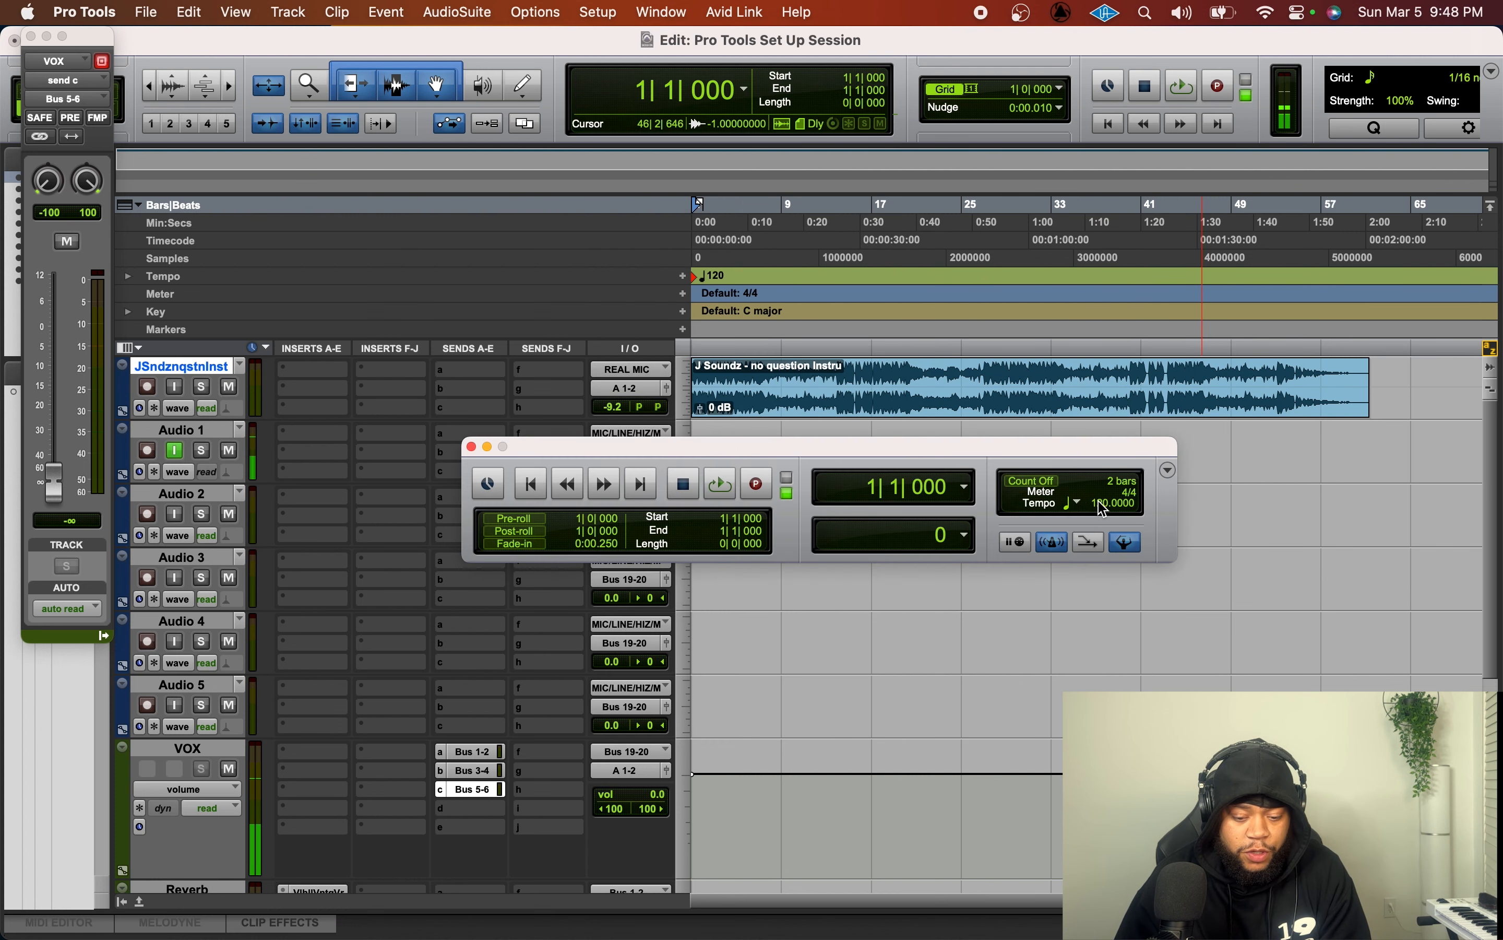
left_click(1126, 542)
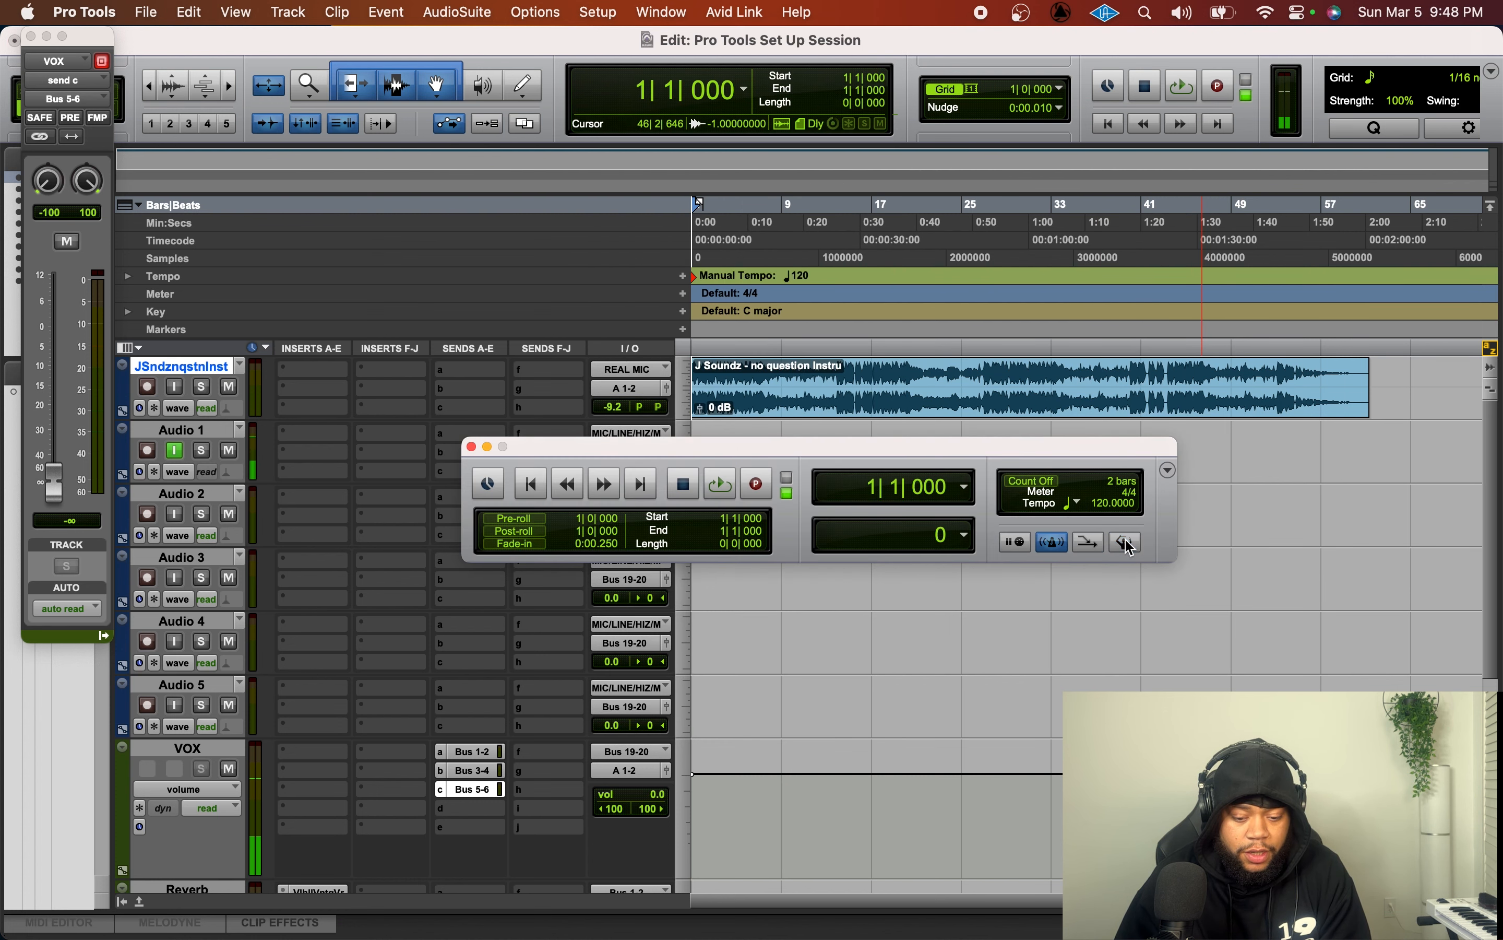
left_click(1104, 505)
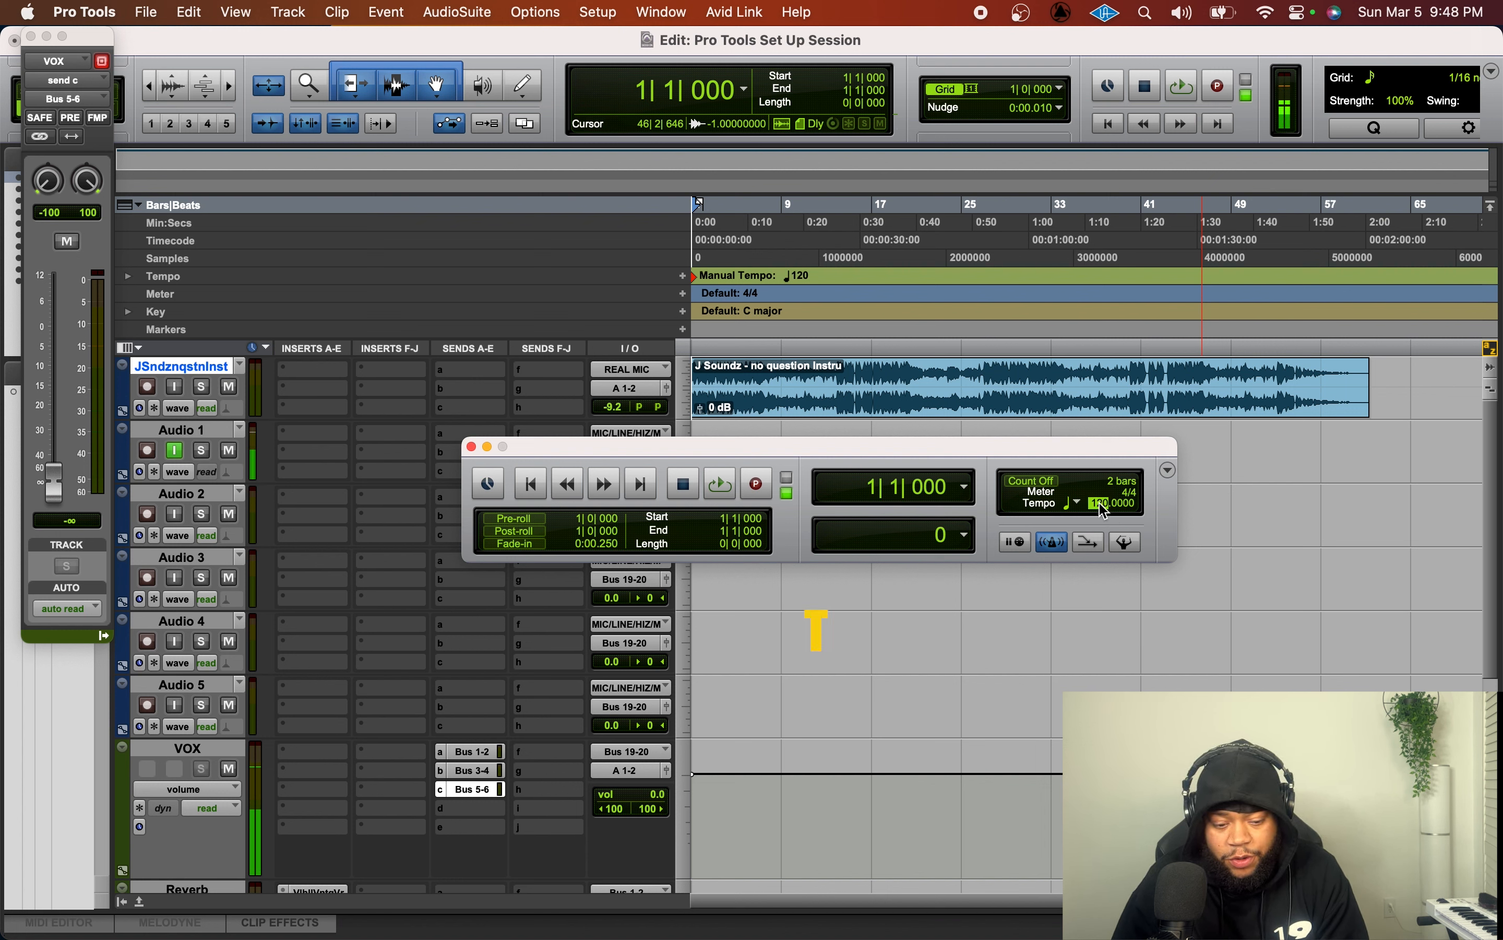
key("space")
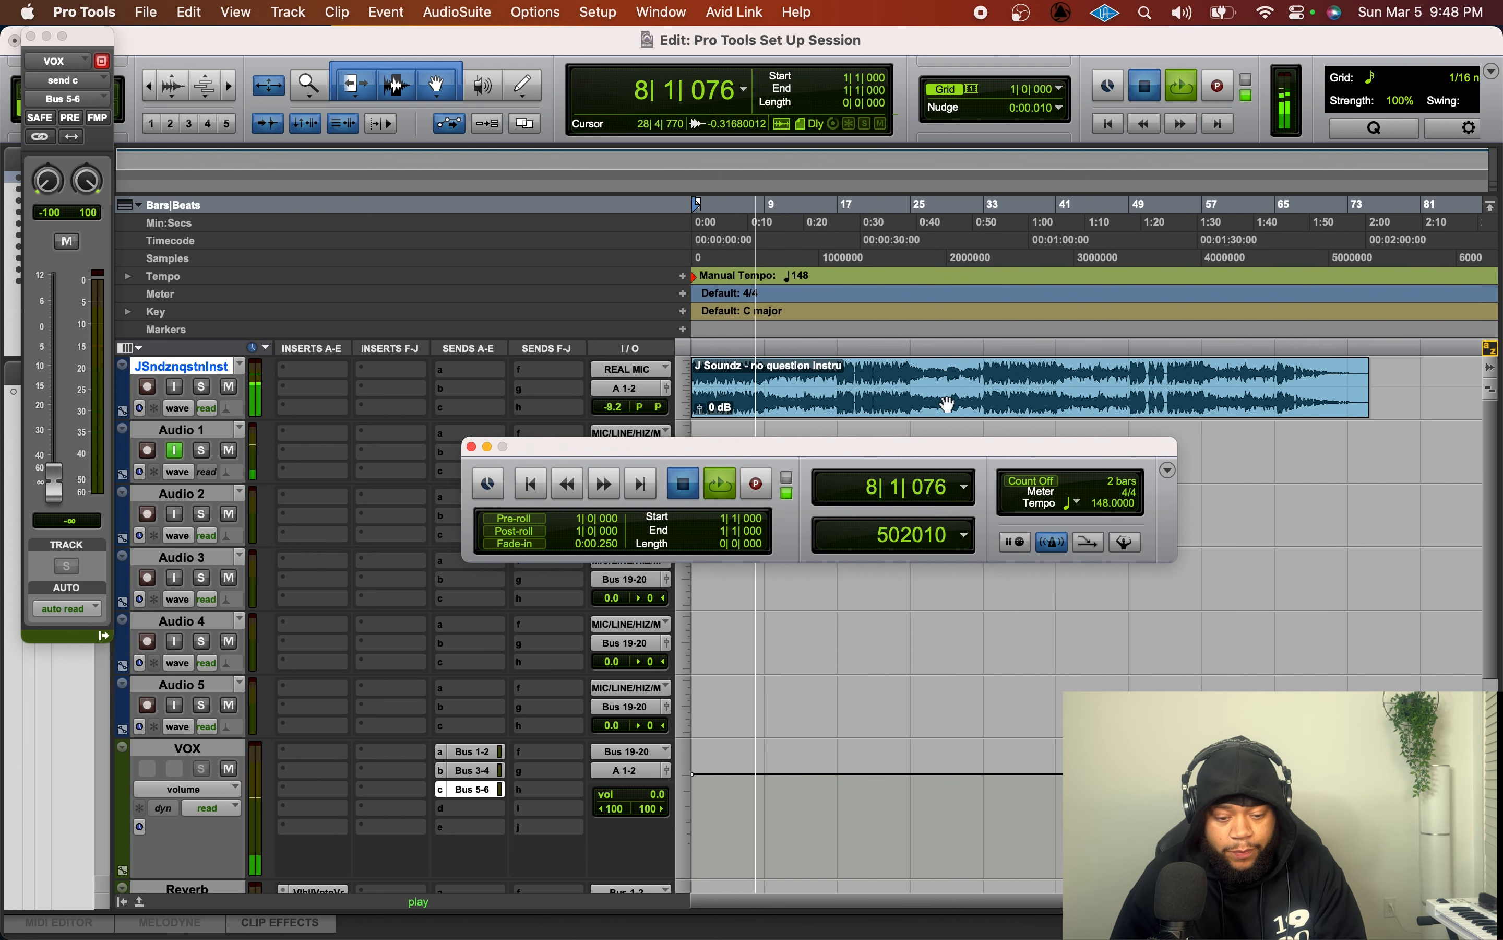
key("space")
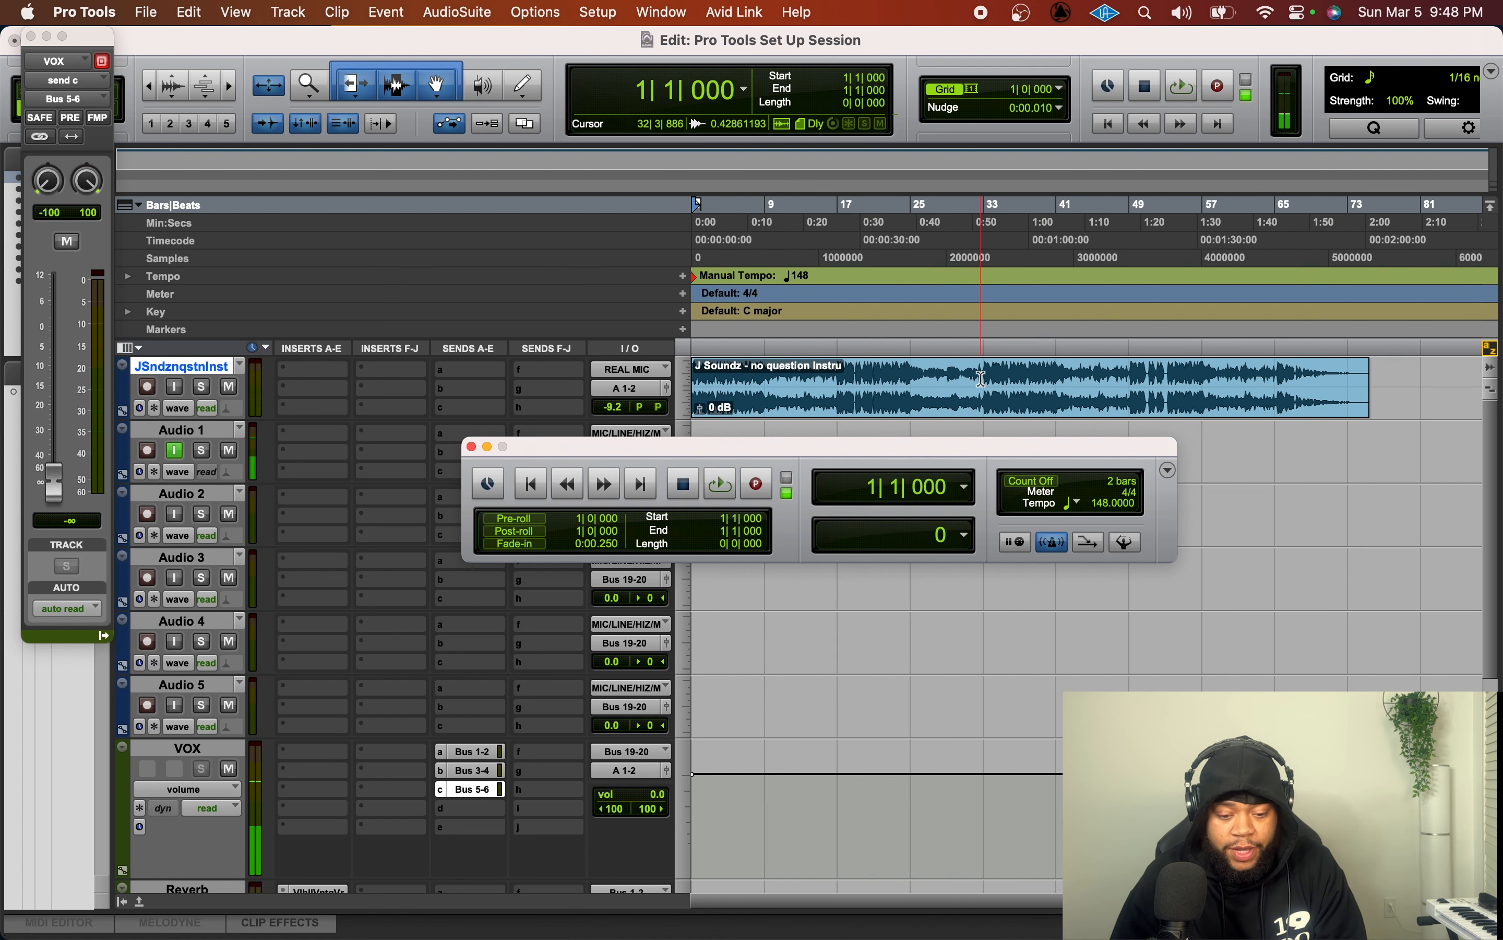
- Audition the instrumental from around bar 47 to check it against the session tempo
left_click(981, 379)
left_click(1122, 383)
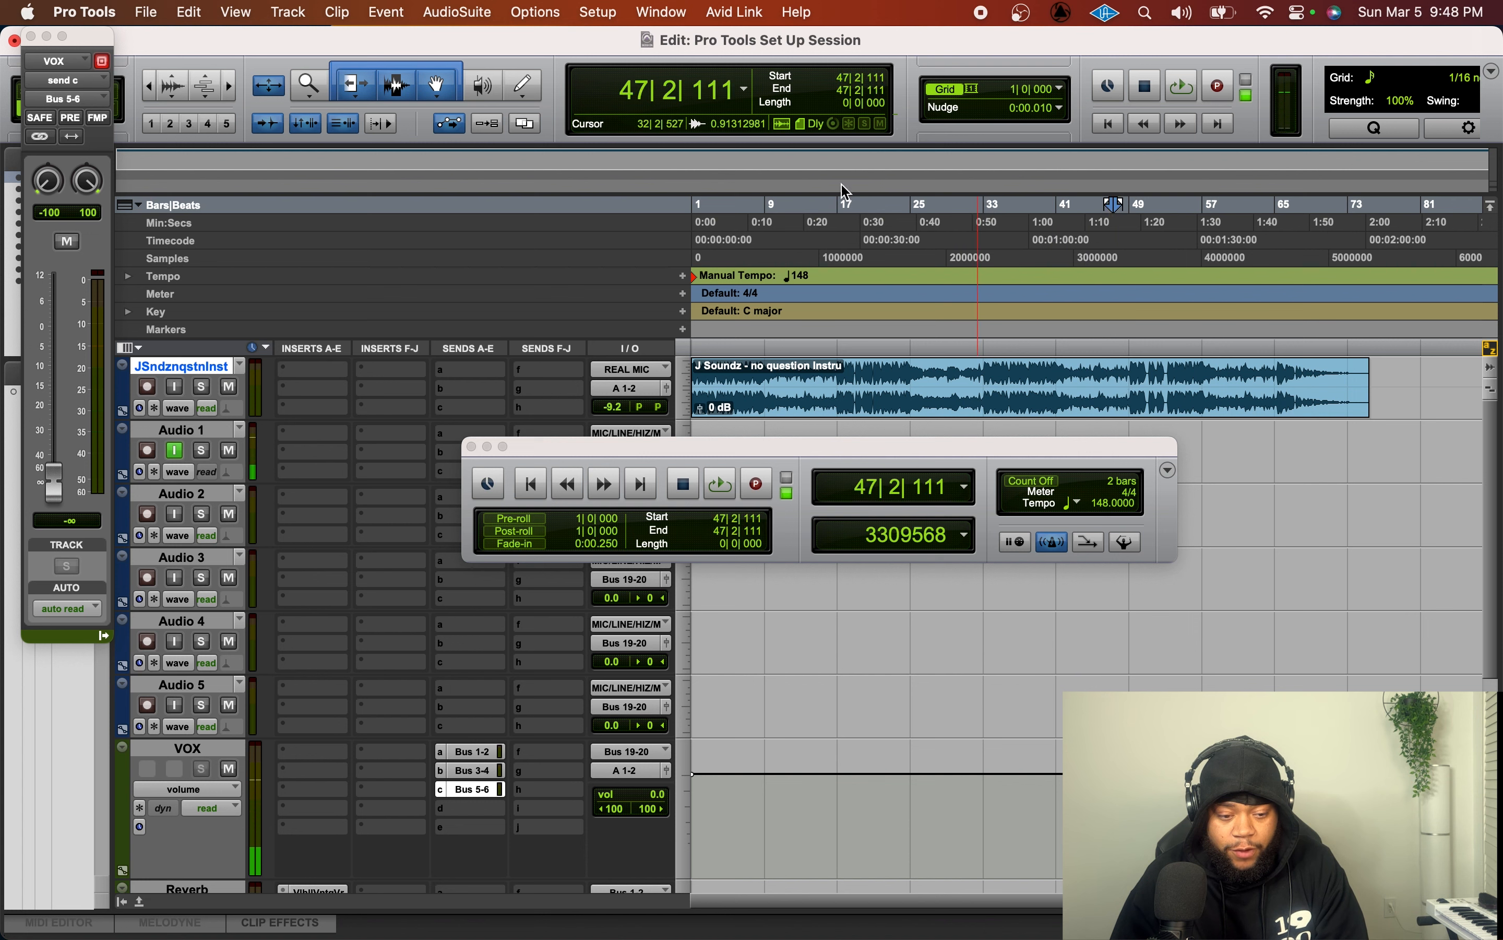
key("space")
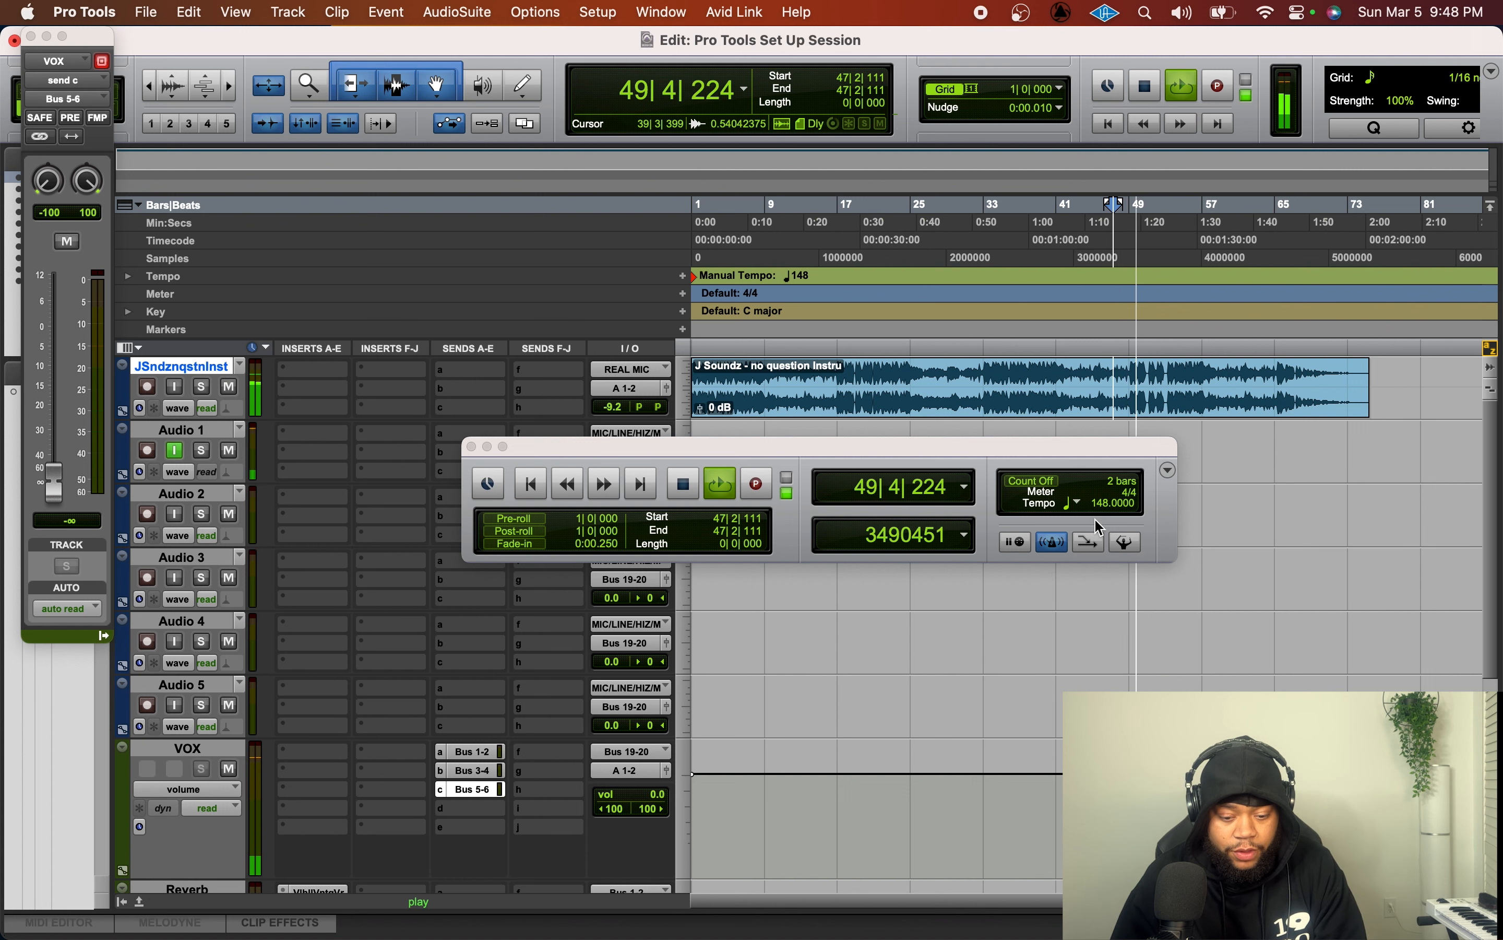
key("space")
- Set the manual tempo to 149 and audition the instrumental from bar 47
left_click(1104, 504)
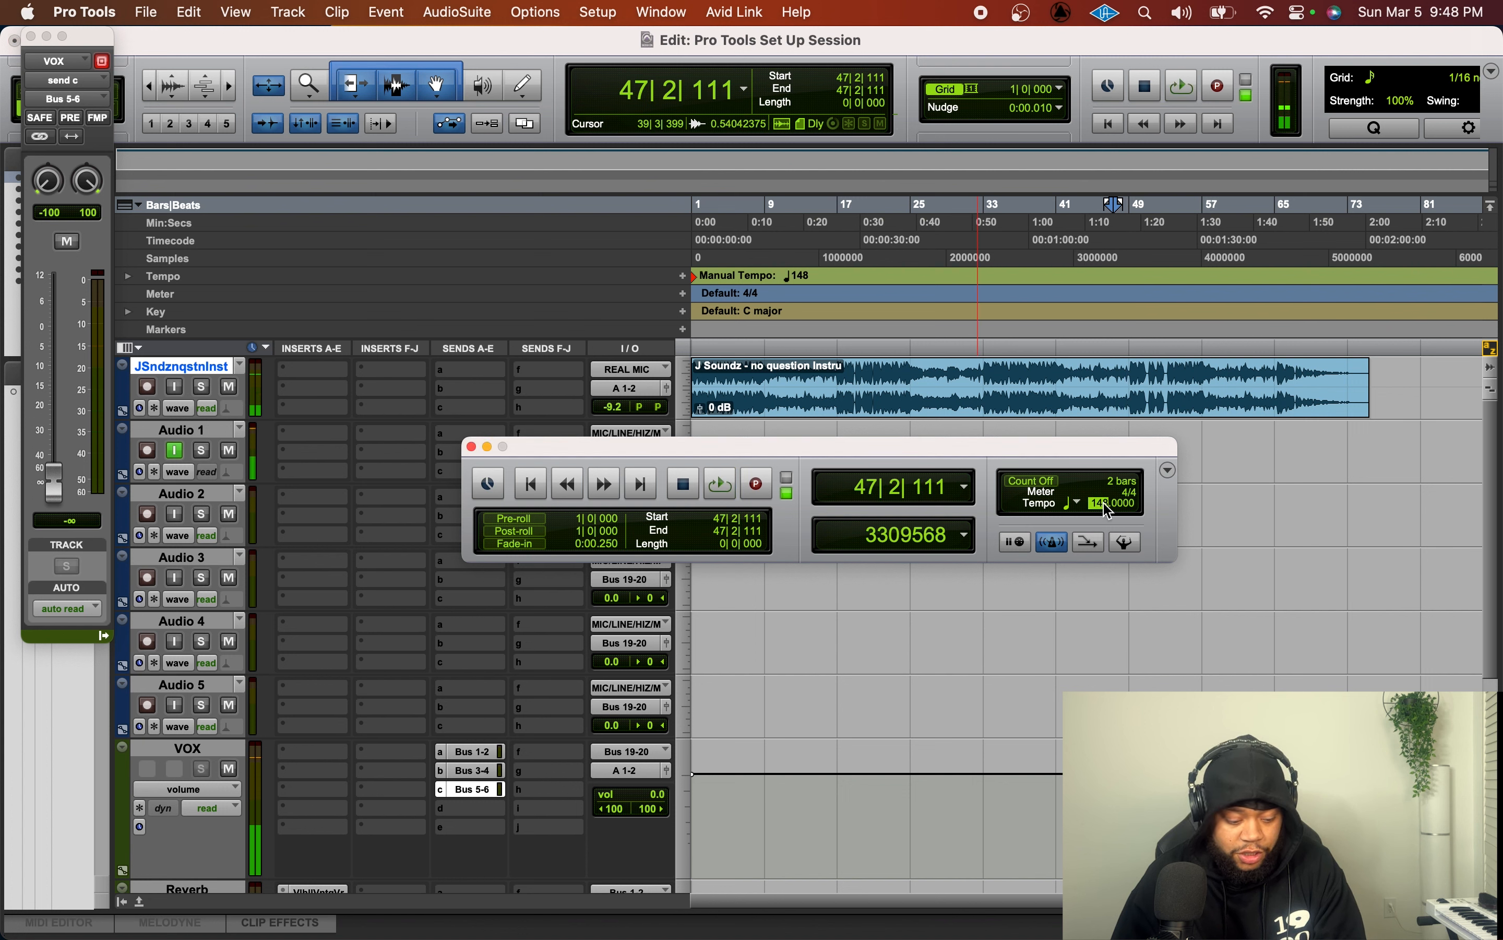
type("149")
key("Return")
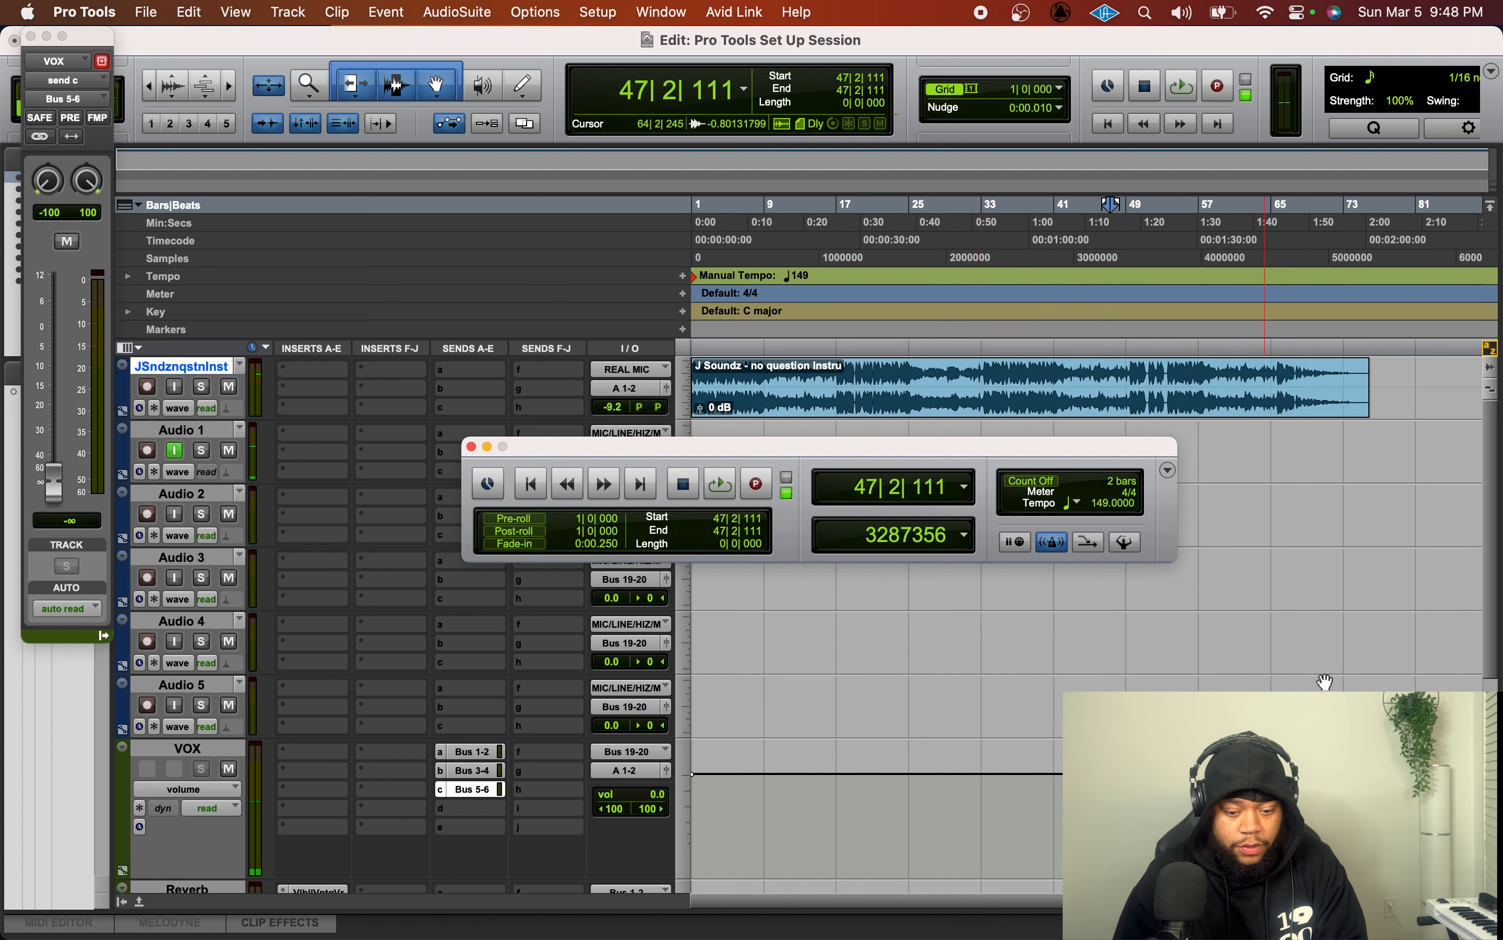
key("space")
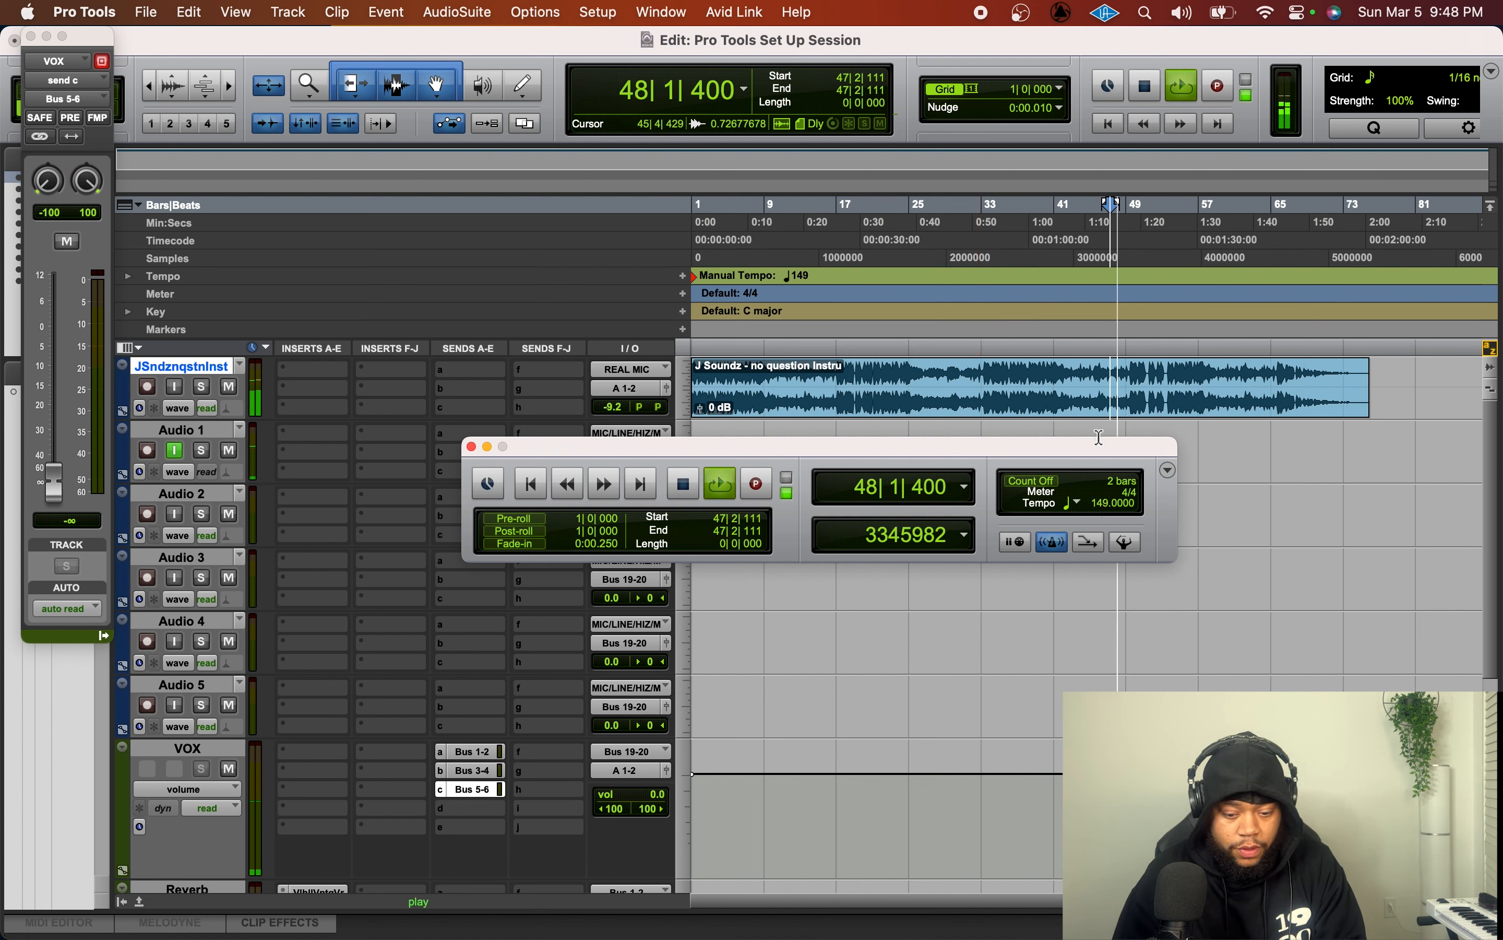
key("space")
- Set the manual tempo to 147 and play the instrumental from bar 47
left_click(1103, 504)
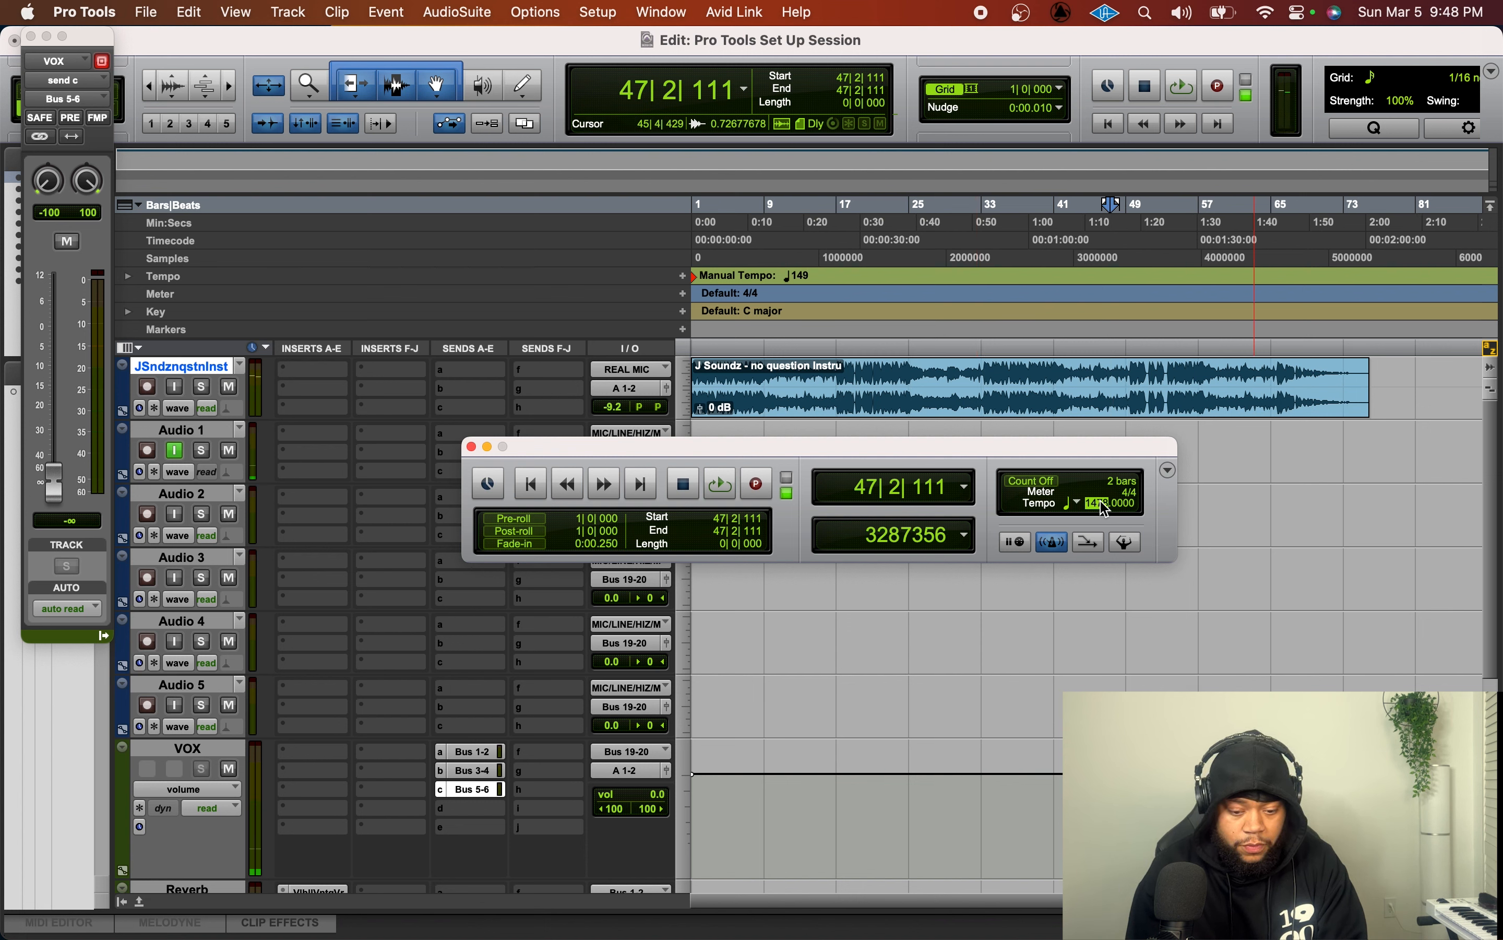
key("Return")
key("Return")
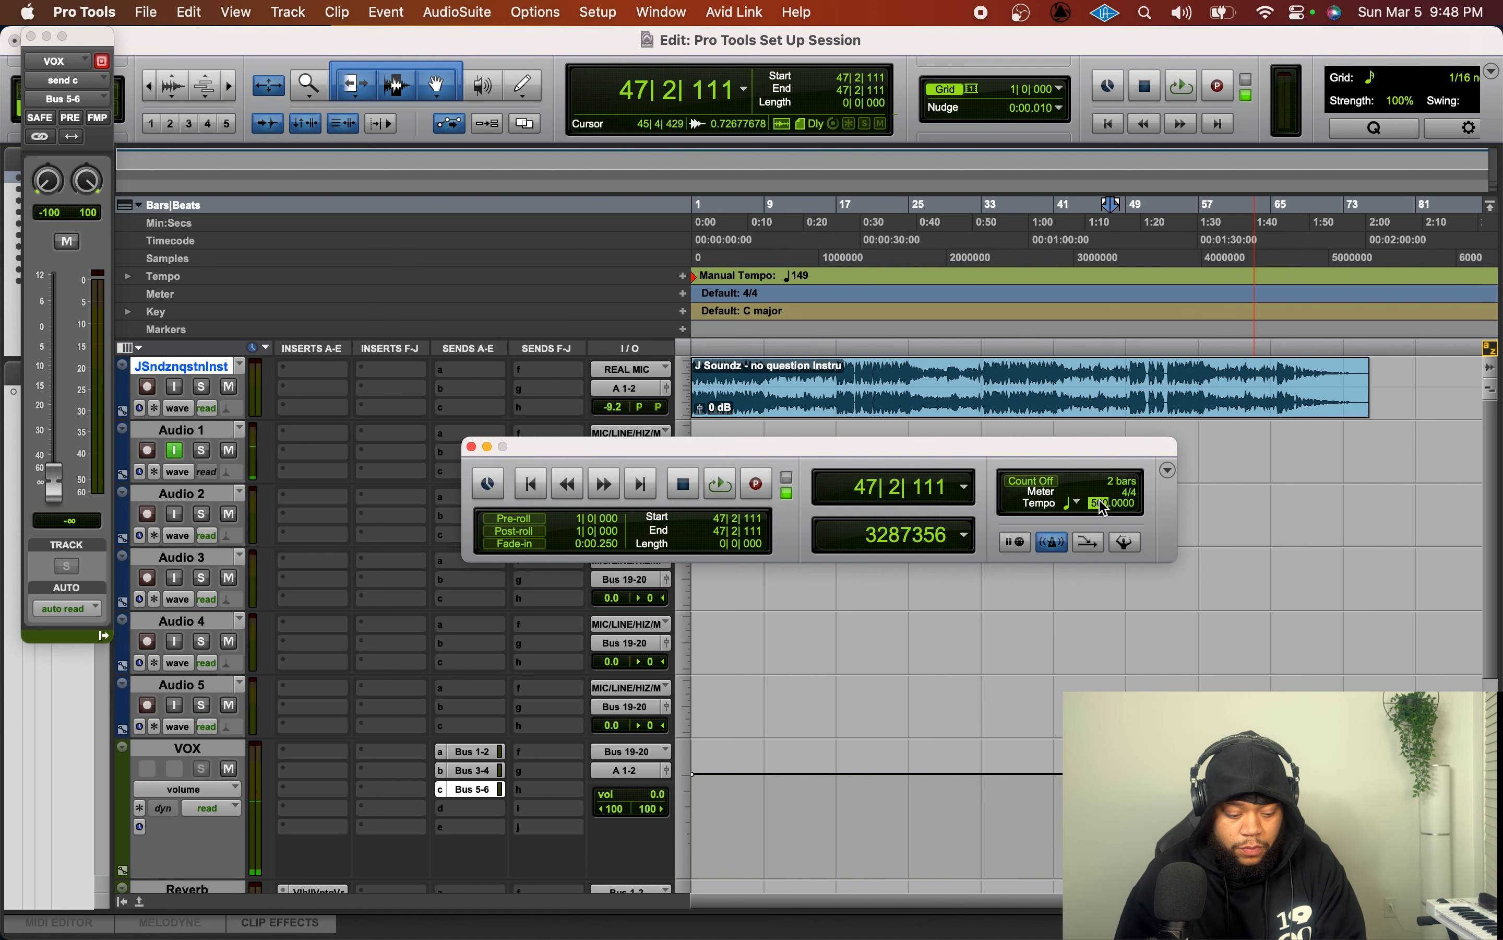
key("Return")
key("space")
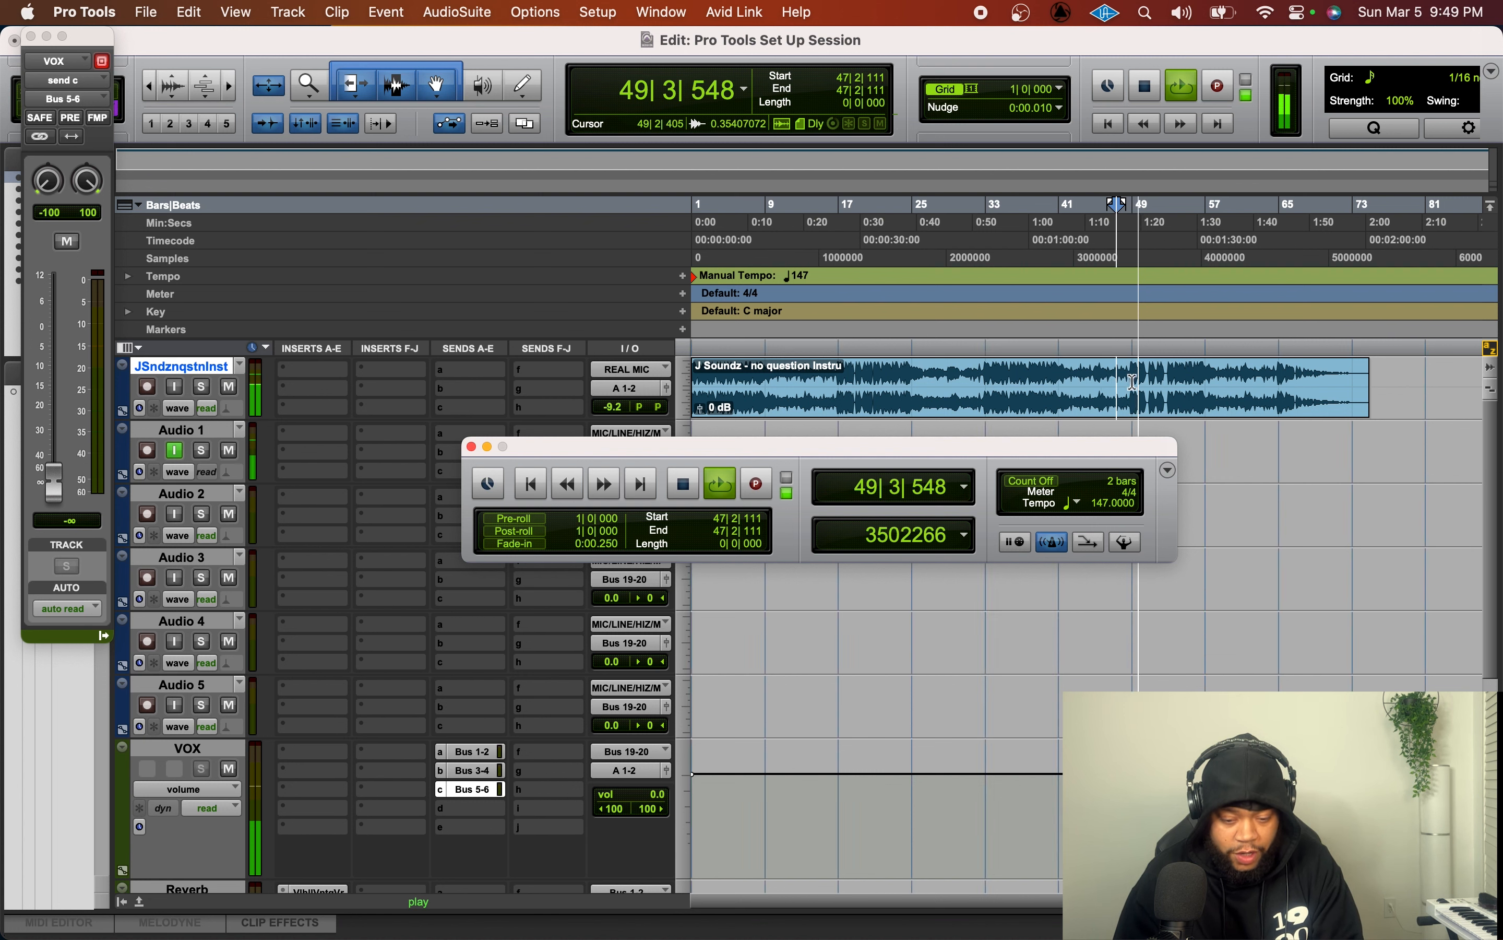
- Examine closely how the instrumental's waveform hit at bar 49 lines up with the grid
left_click(1134, 385)
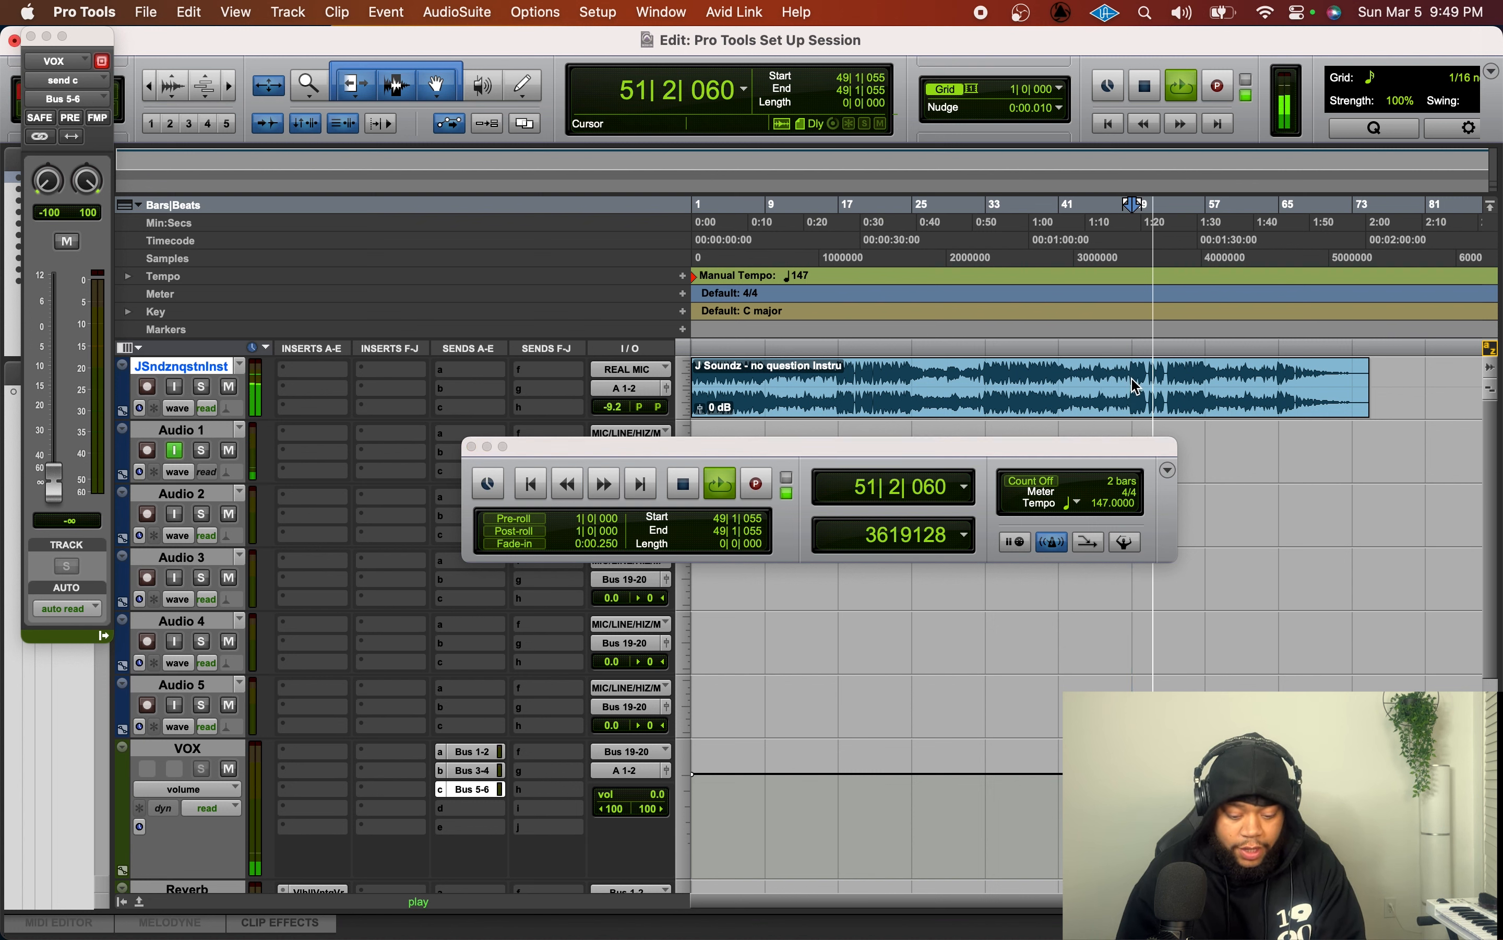
key("space")
key("t")
key("t")
key("t")
key("t")
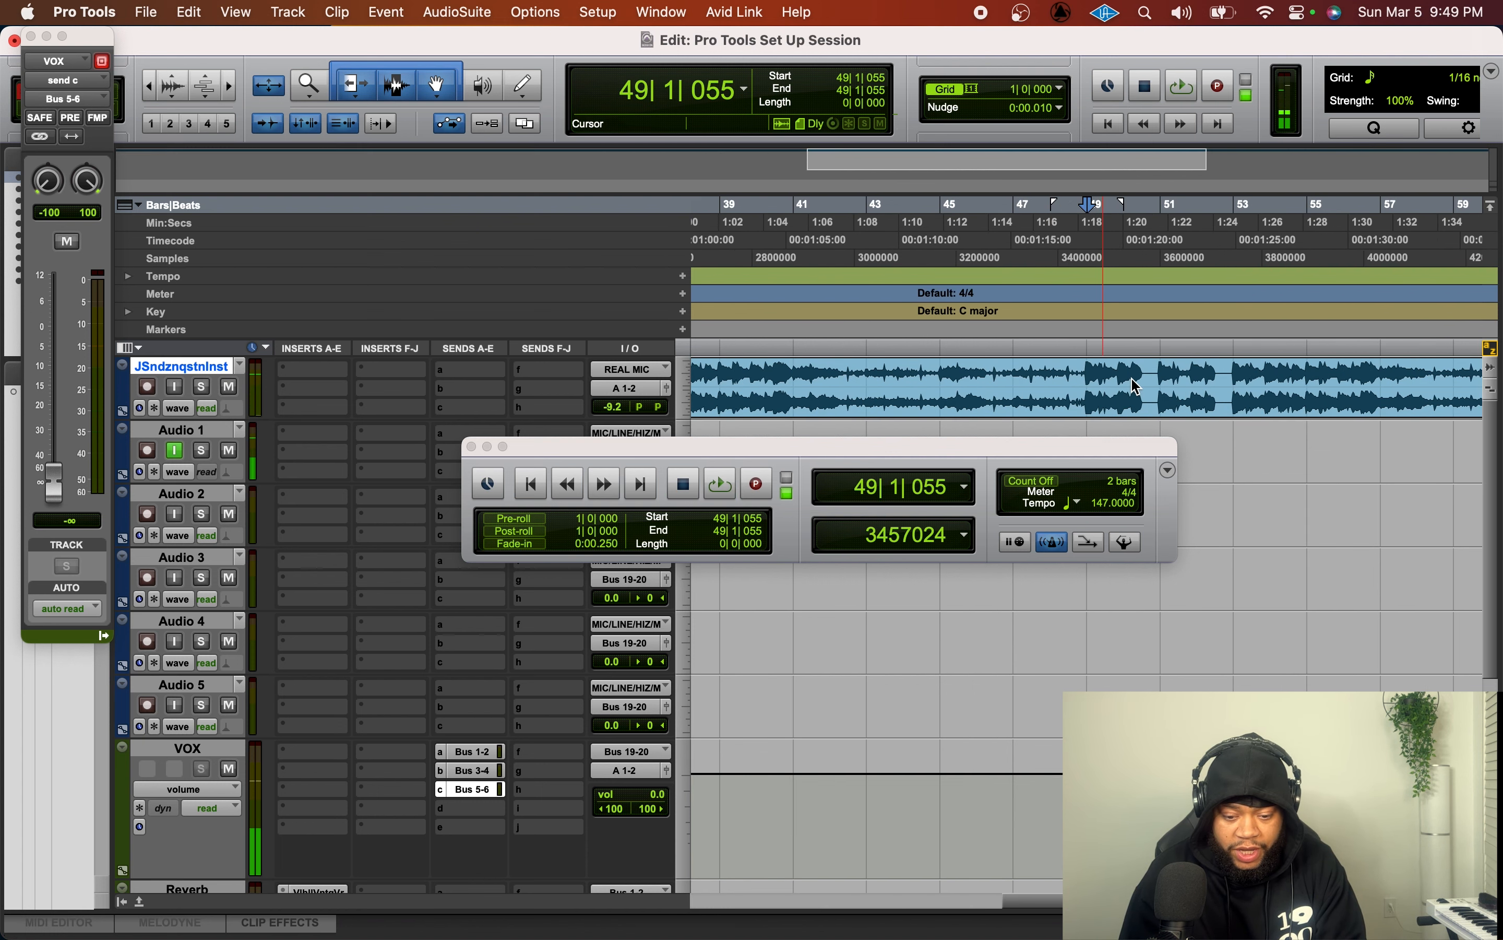
key("t")
key("t")
key("t")
key("t")
key("t")
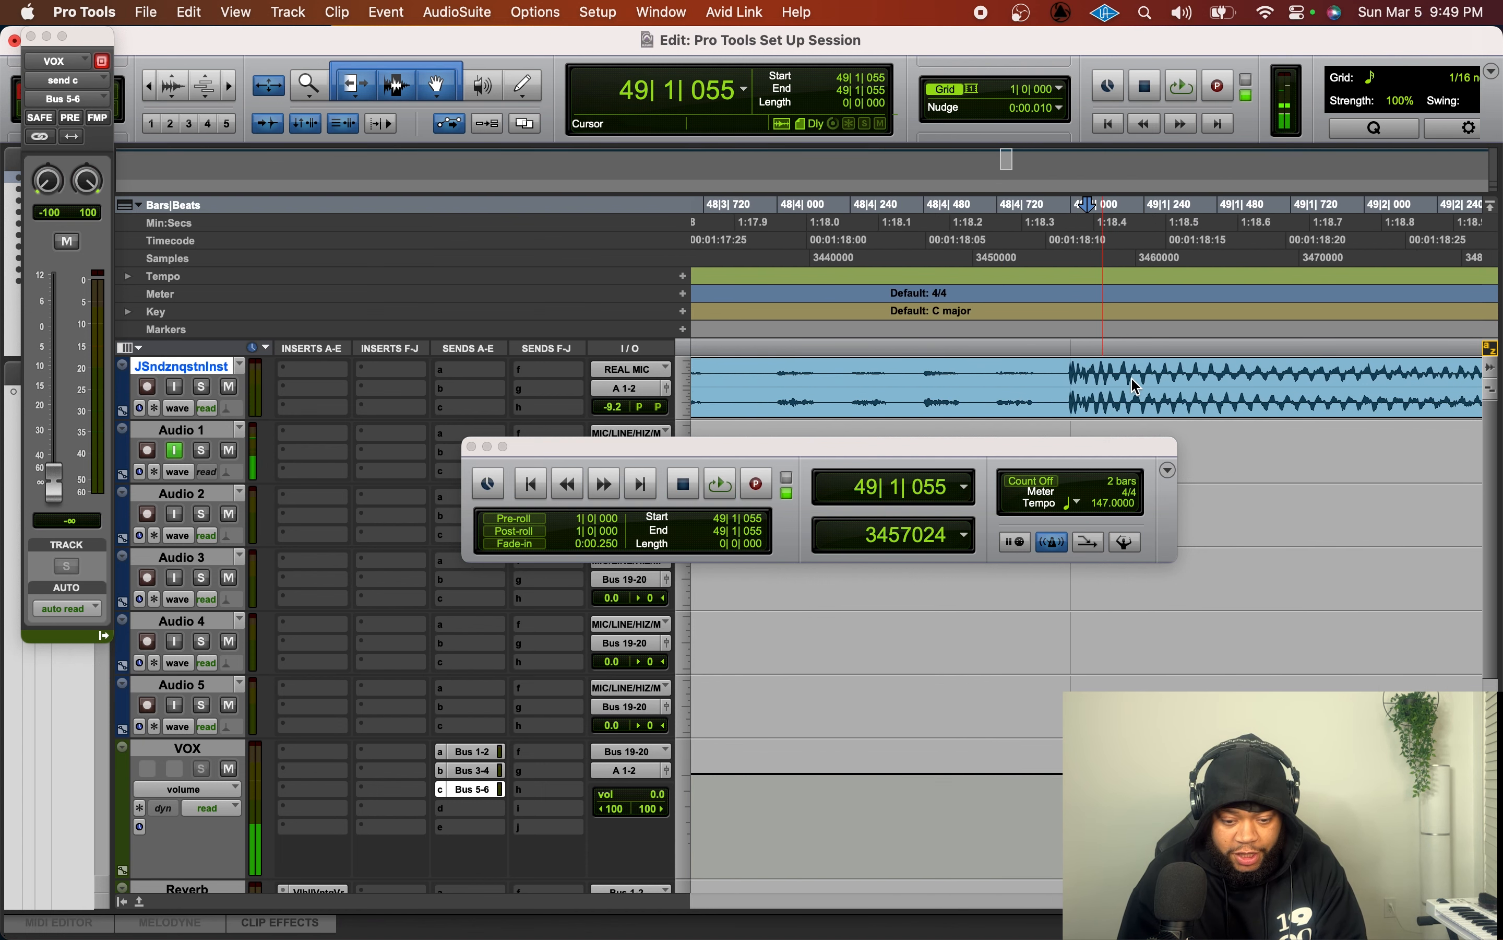
key("r")
key("r")
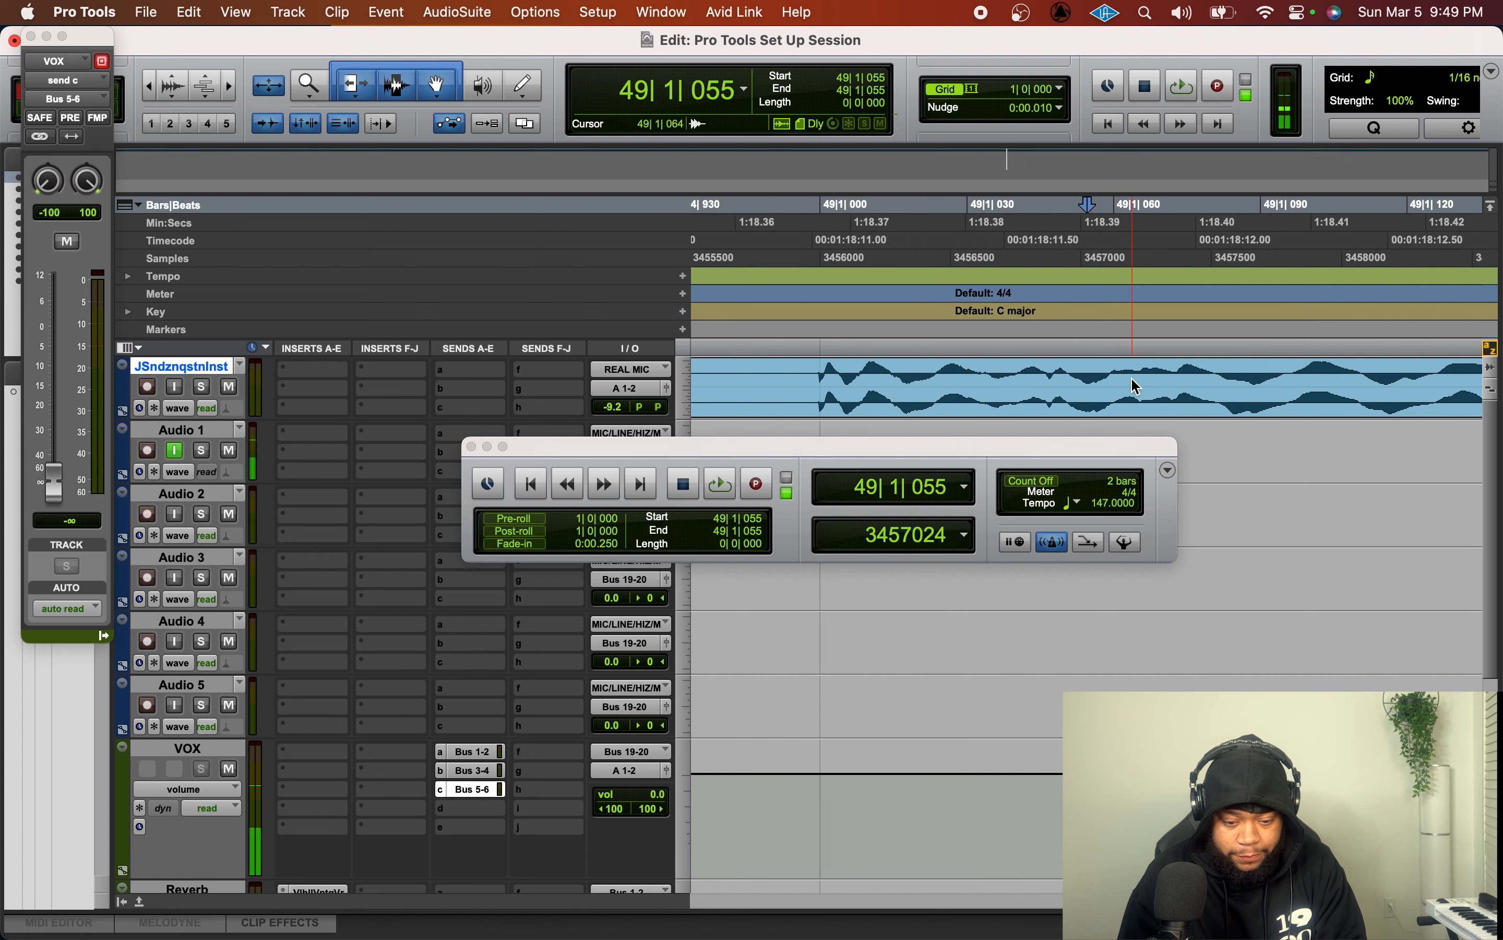
key("r")
key("r")
key("r")
key("r")
key("r")
key("r")
key("r")
key("r")
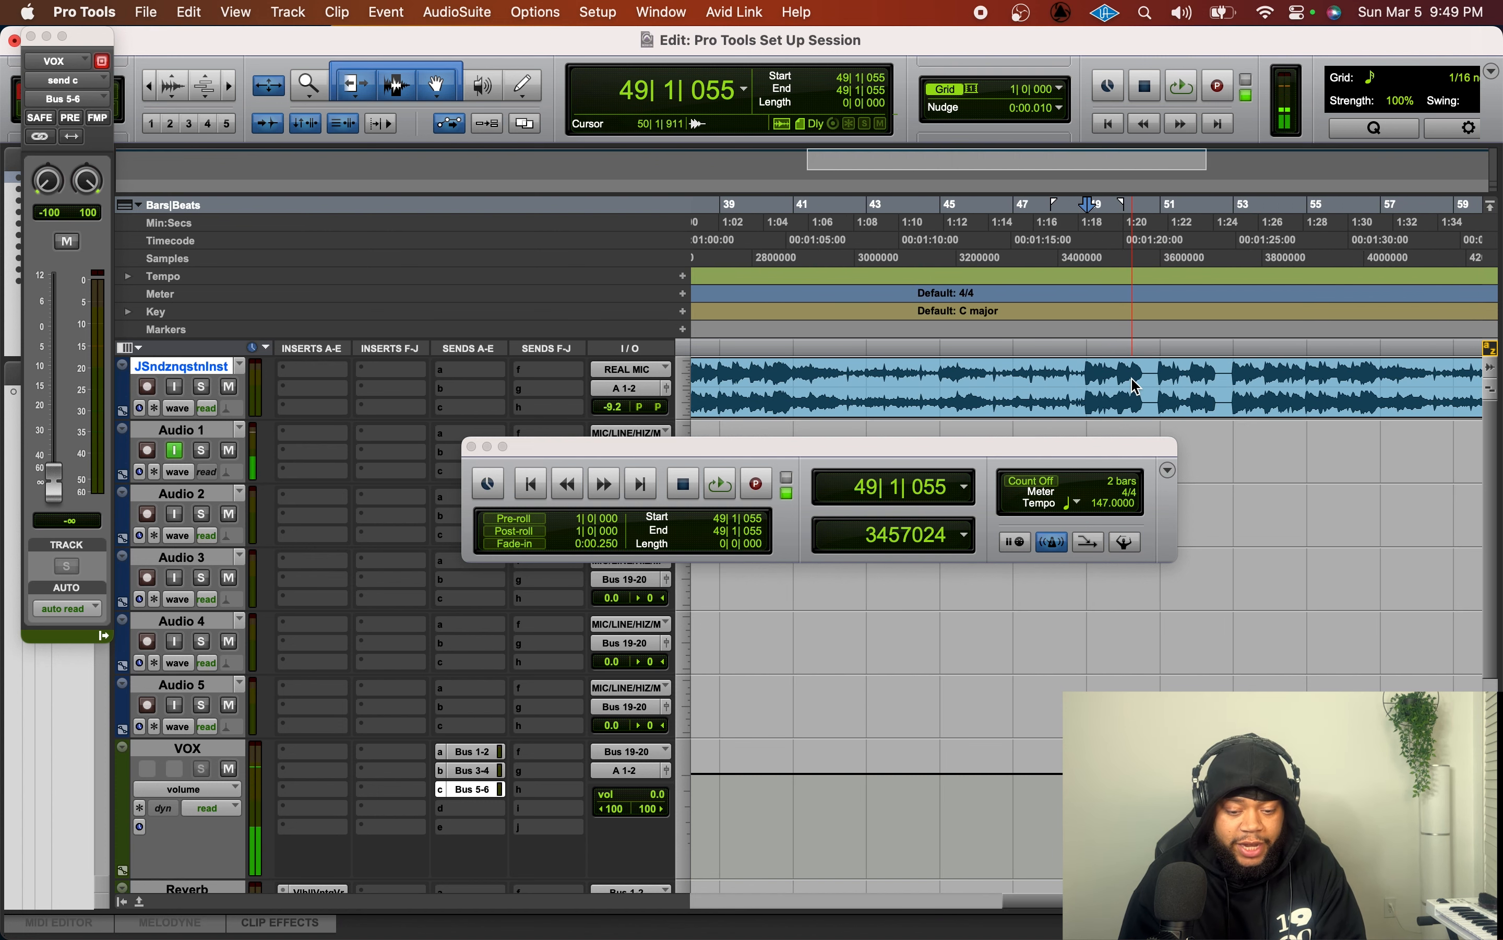
- Return to the session start, set the manual tempo to 148 and play the instrumental
key("Return")
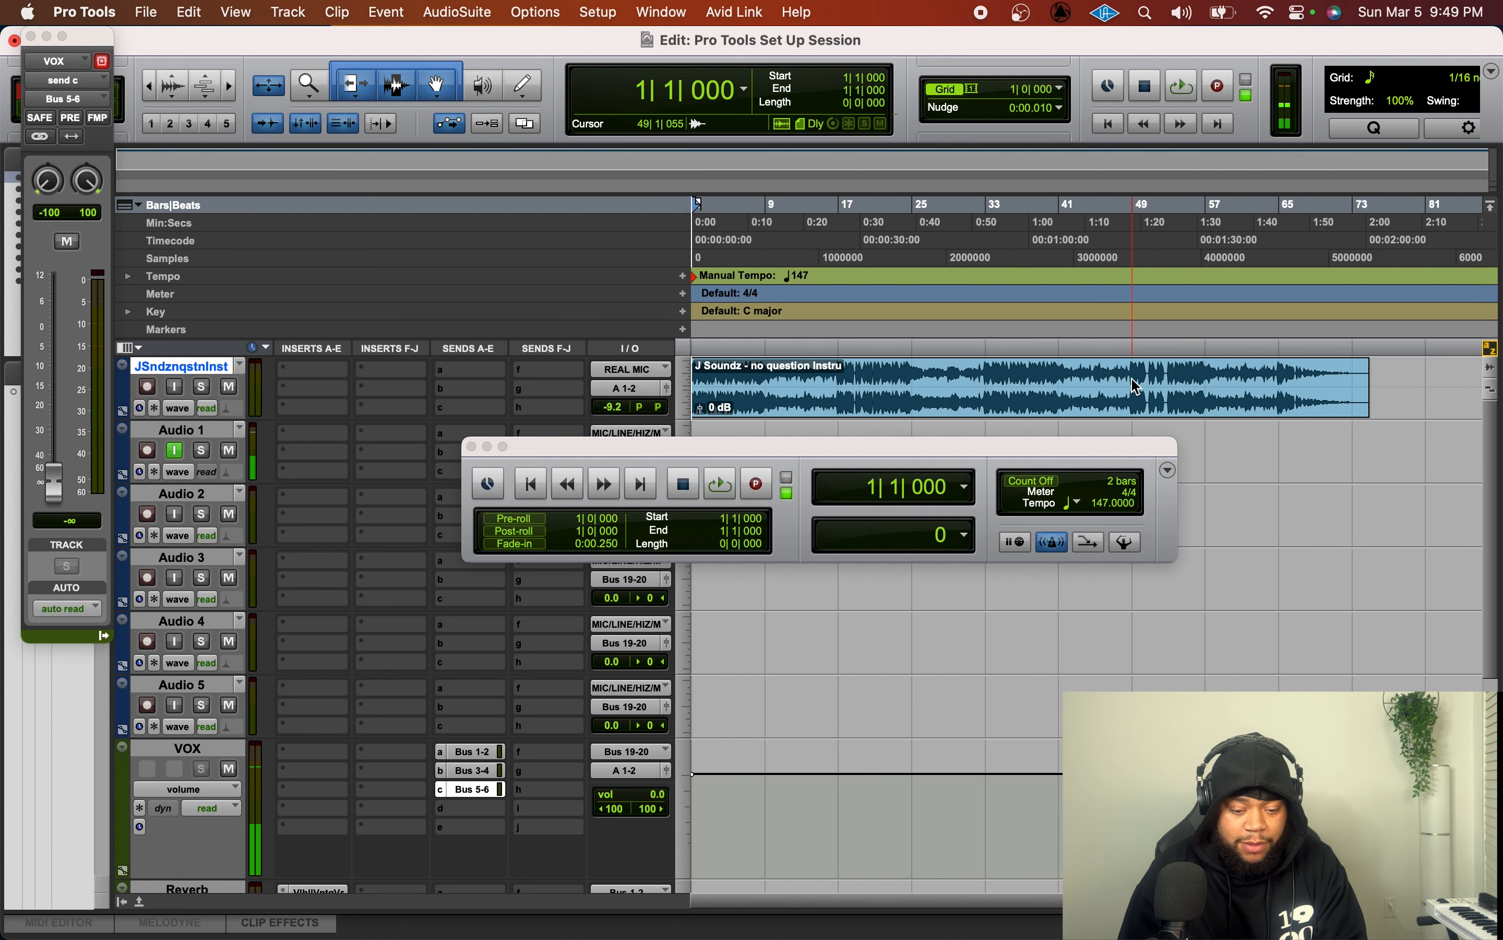
key("t")
key("t")
key("t")
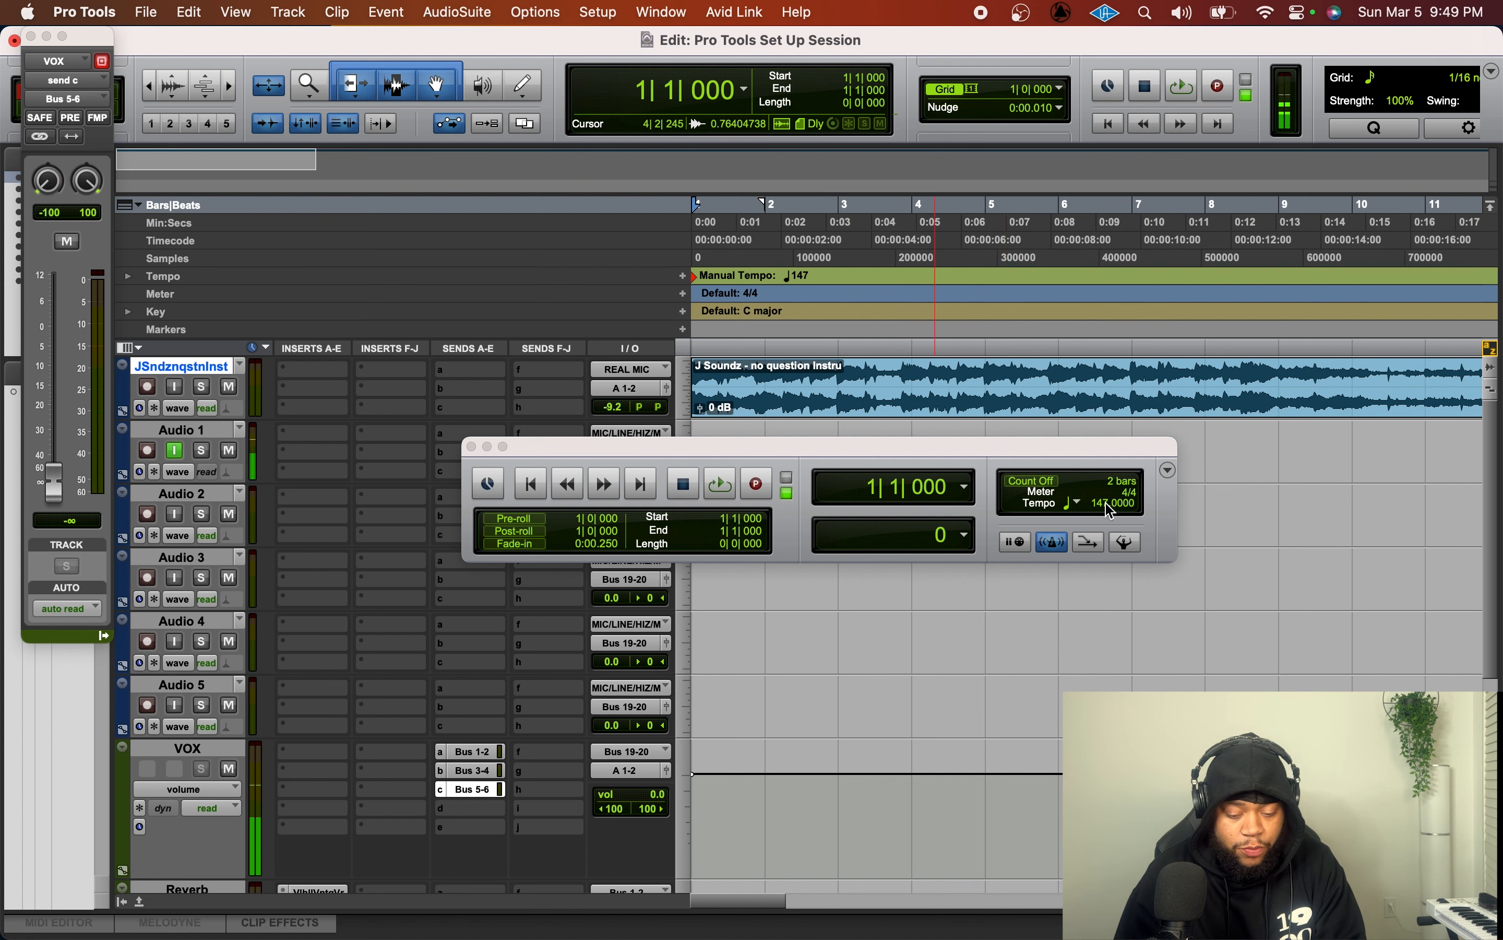
left_click(1104, 510)
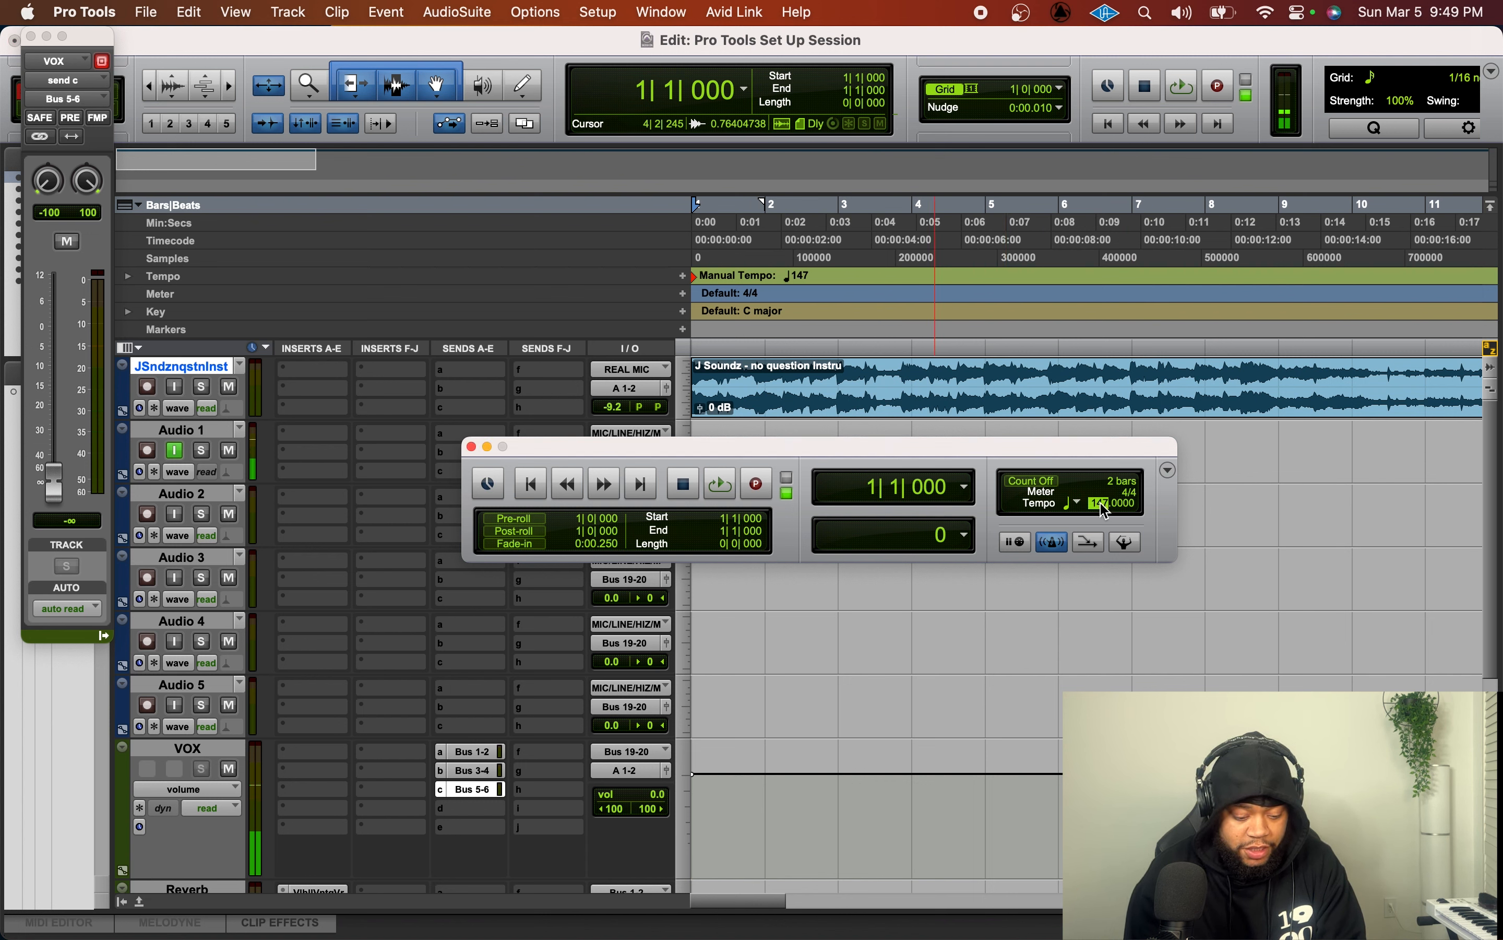
key("Return")
key("space")
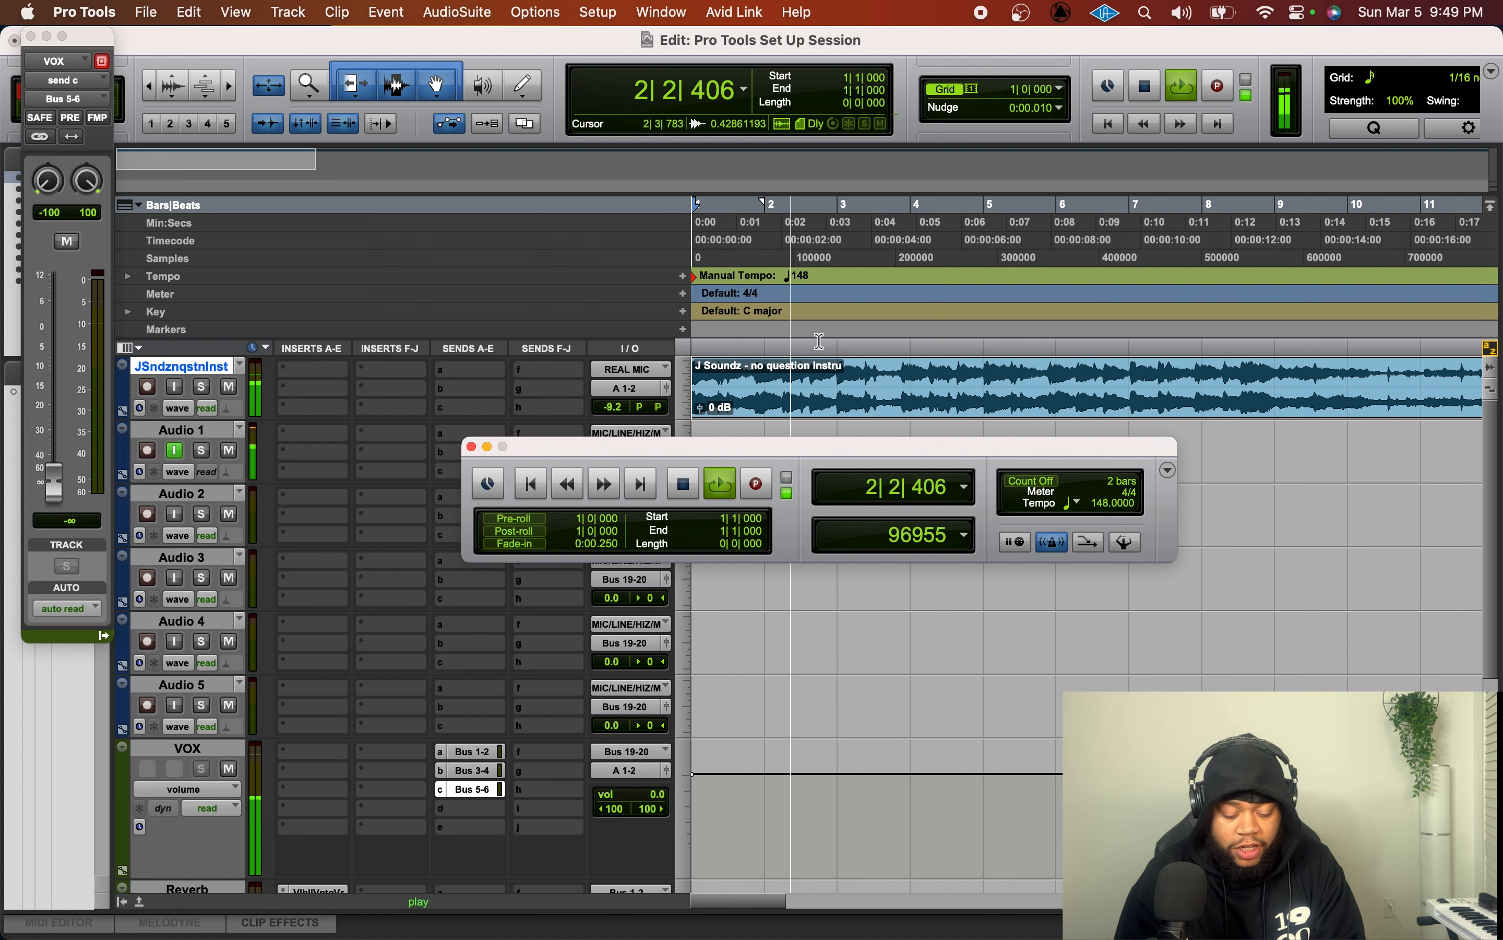
- Audition the instrumental from around bar 55 and set the manual tempo to 147
key("r")
key("r")
key("r")
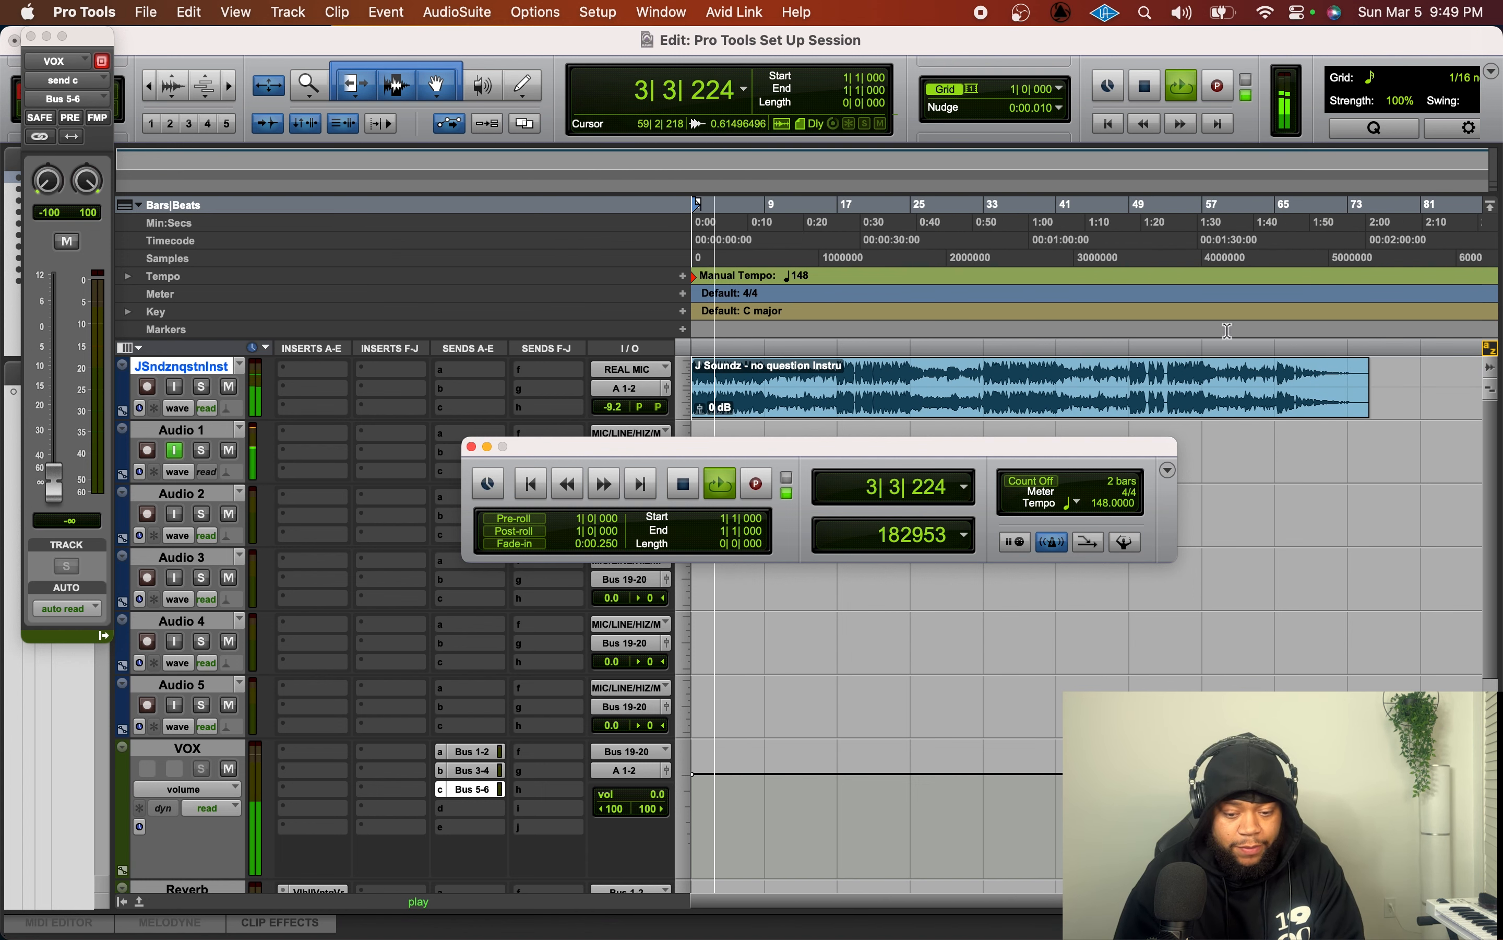
key("space")
left_click(1189, 378)
key("space")
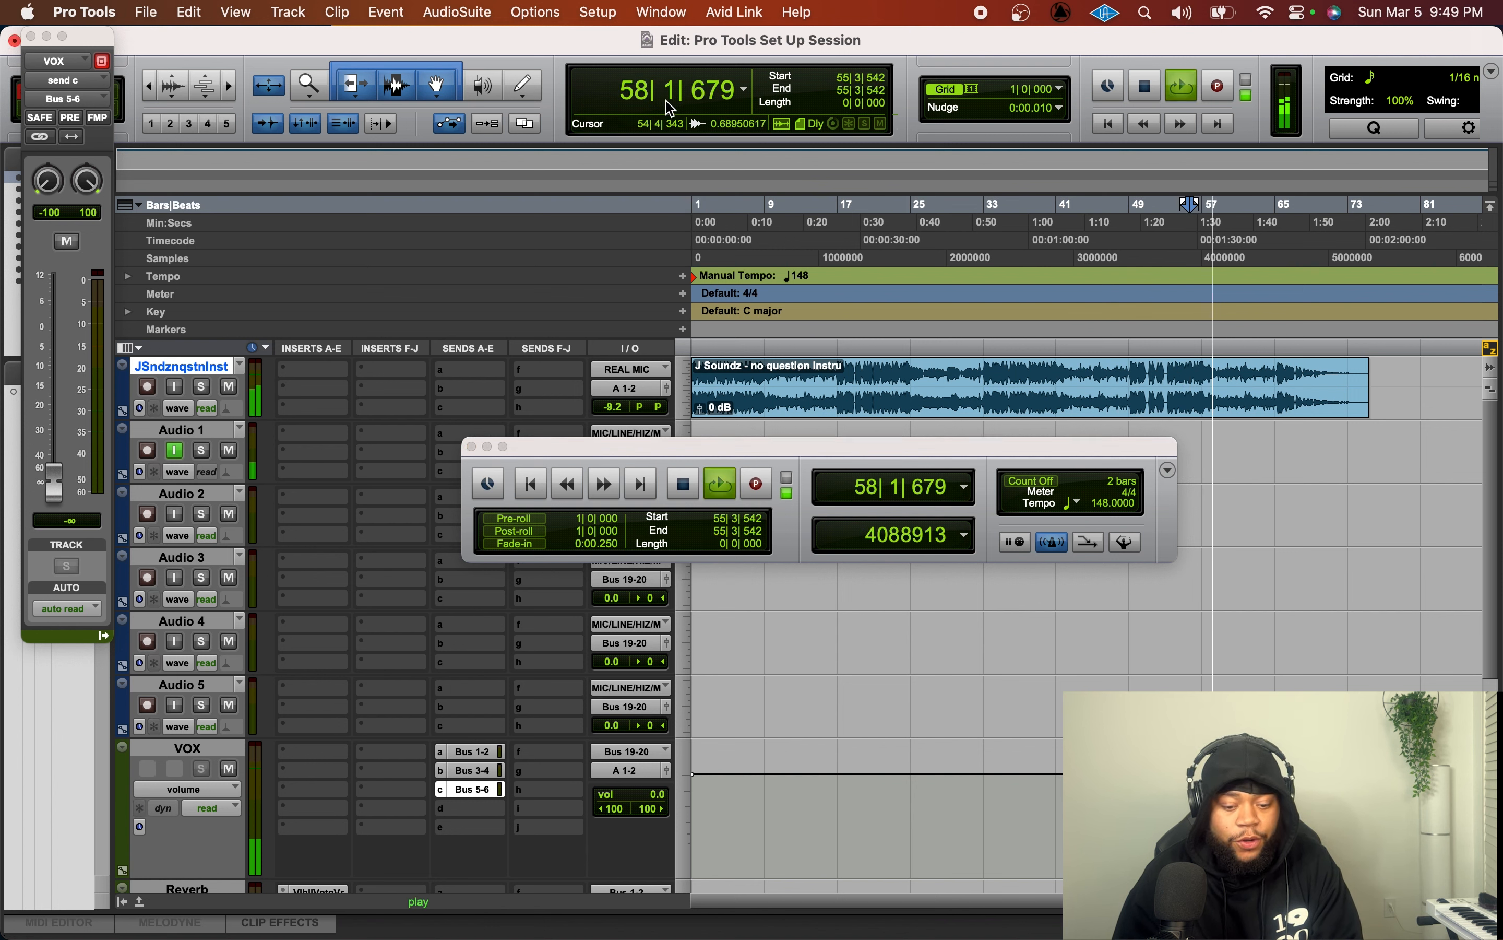
left_click(1100, 503)
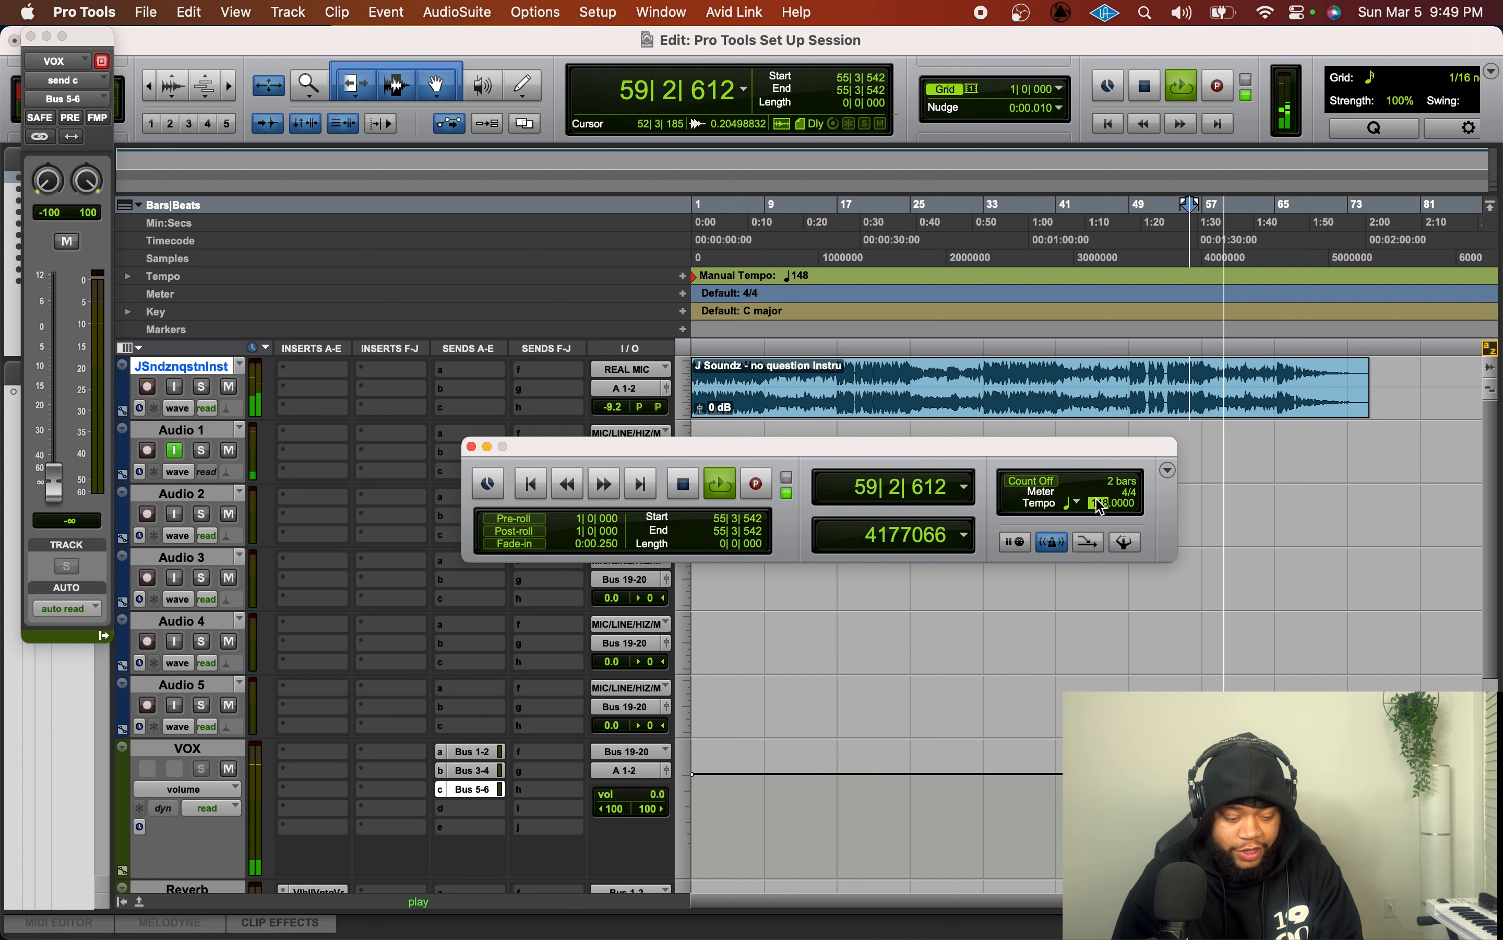
type("147")
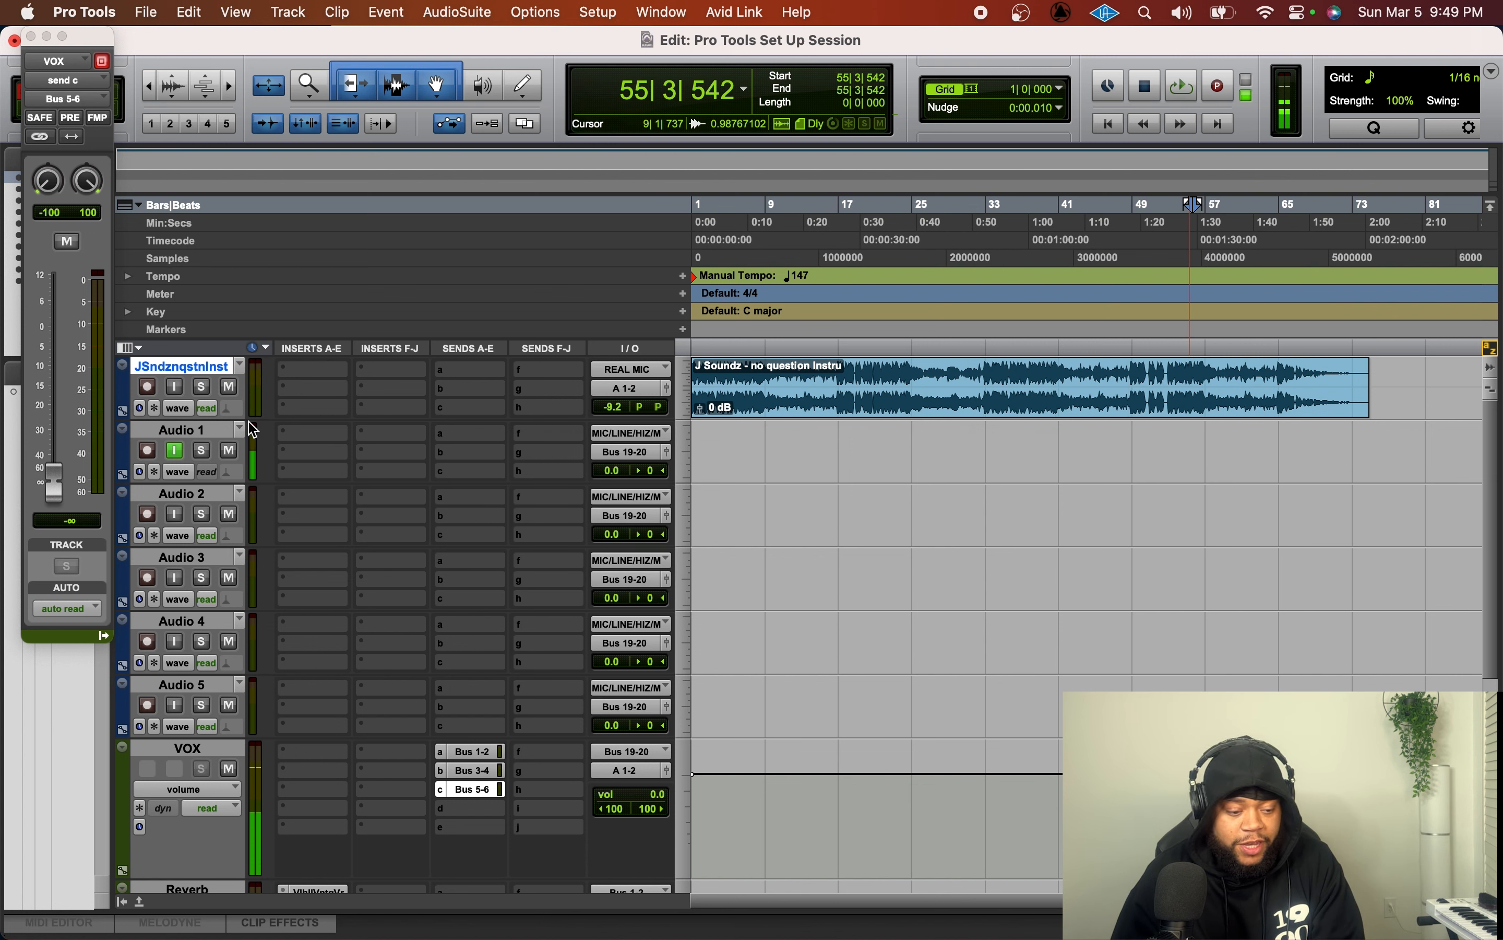
- Make all track heights uniform and insert Auto-Tune Pro on the Audio 1 track
left_click(251, 417, "alt")
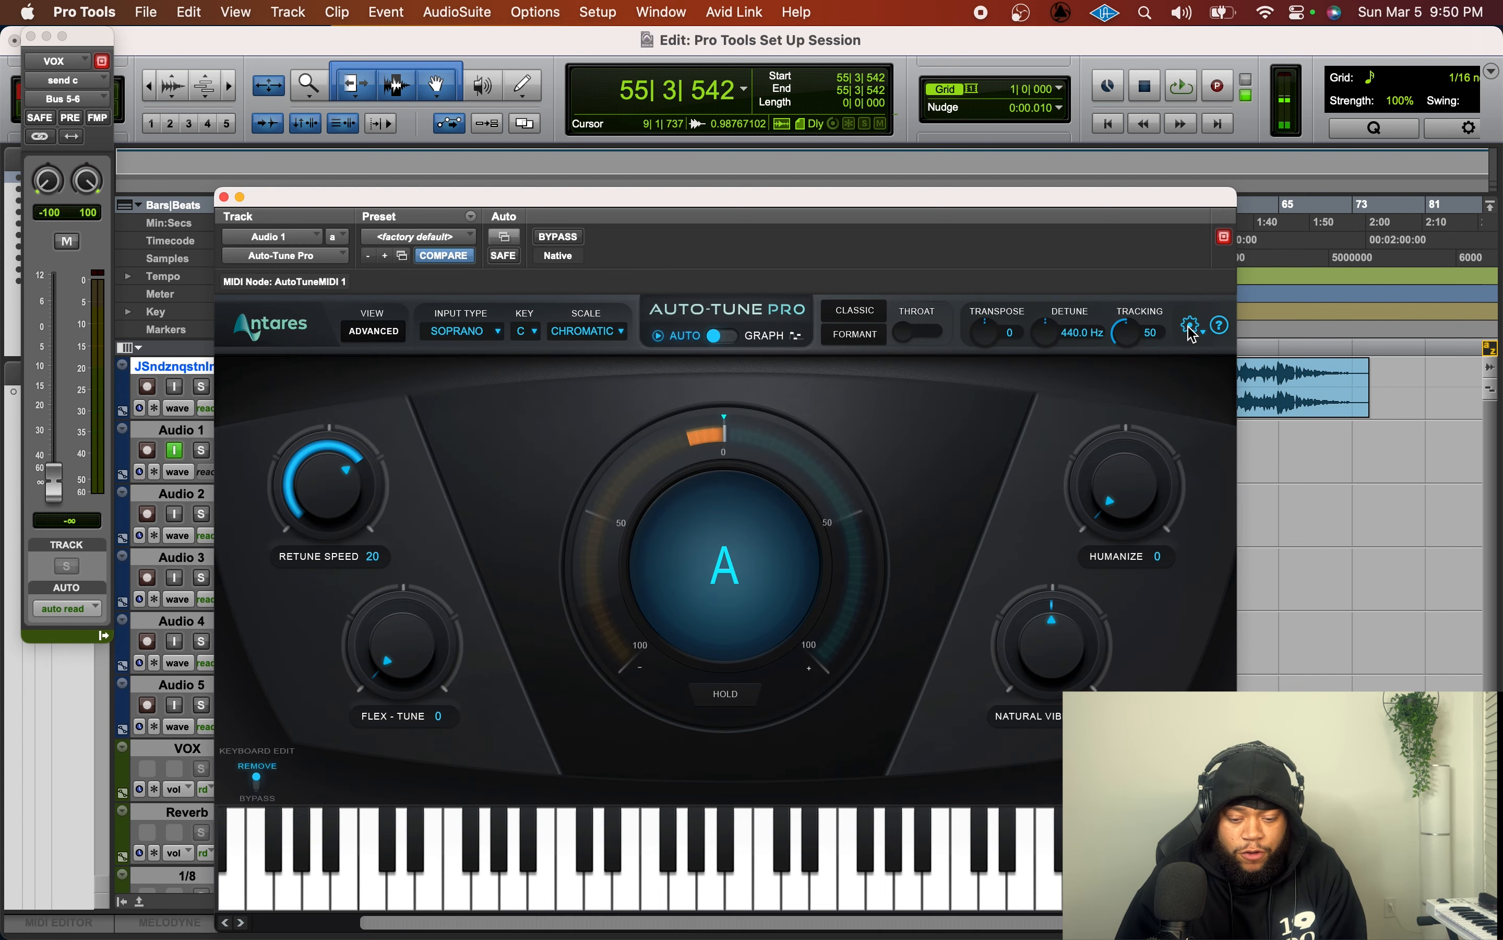
left_click(1212, 329)
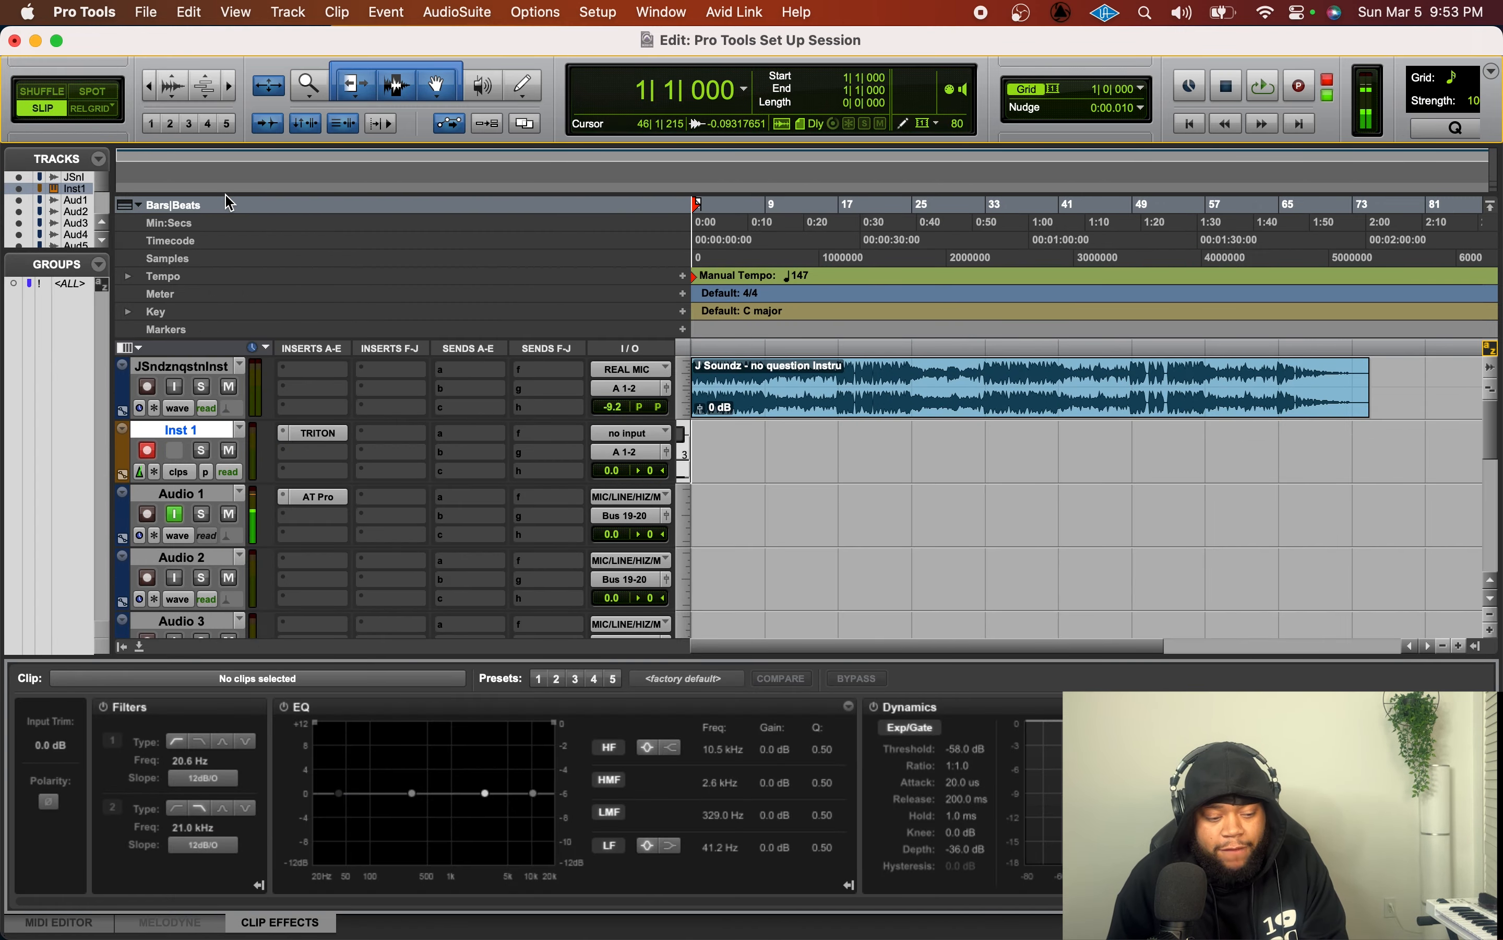
key("shift+r")
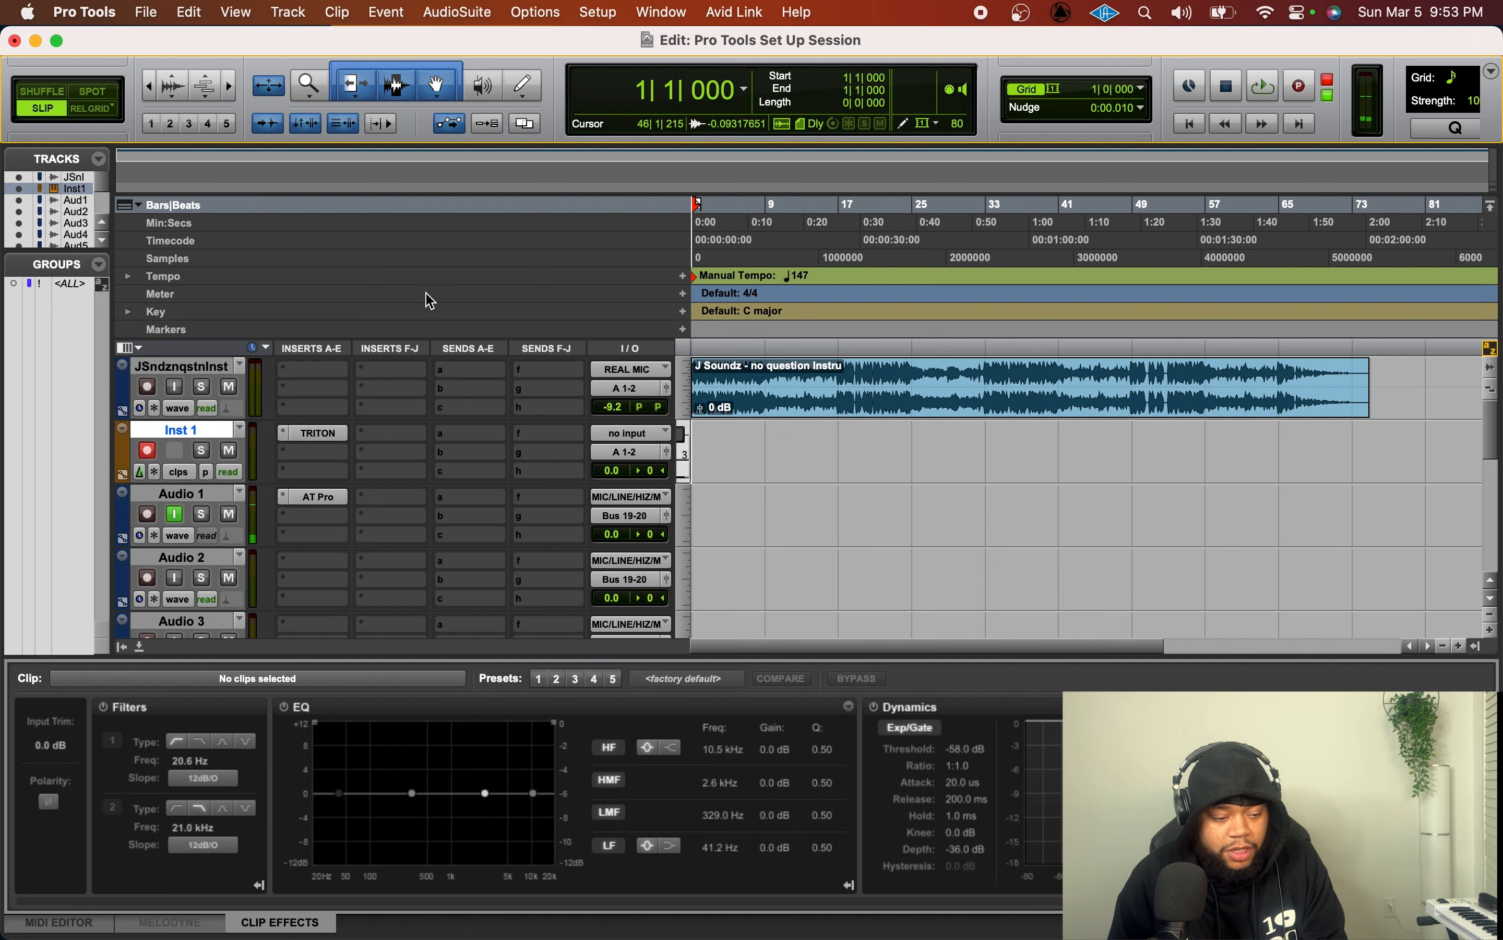
key("space")
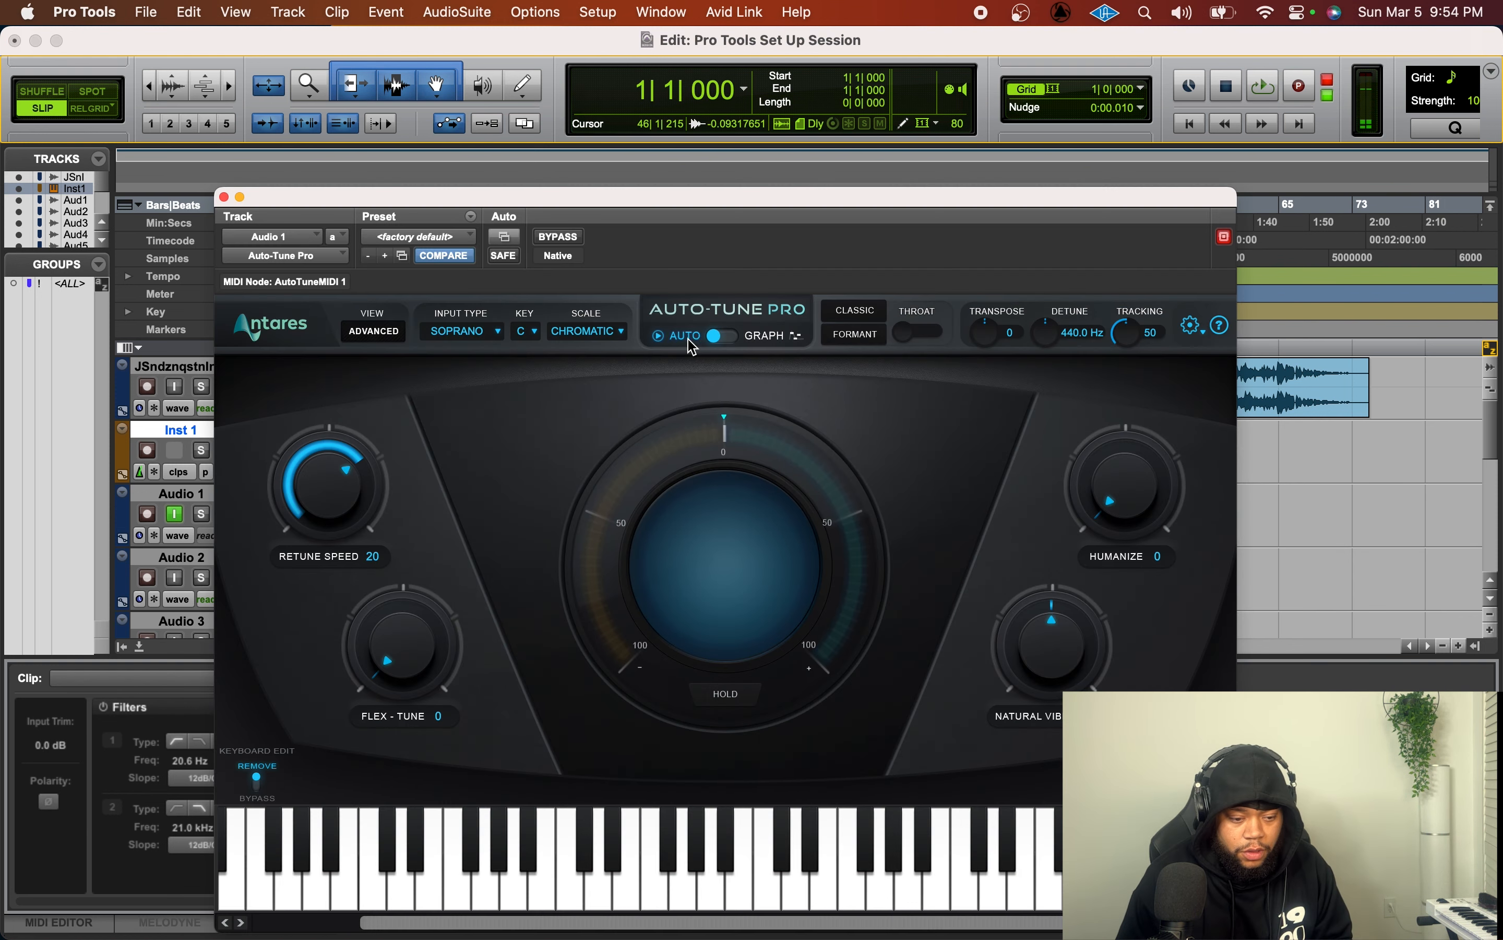
- Set Auto-Tune Pro on Audio 1 to key F#, Minor scale and a retune speed of 5
left_click(478, 335)
left_click(479, 336)
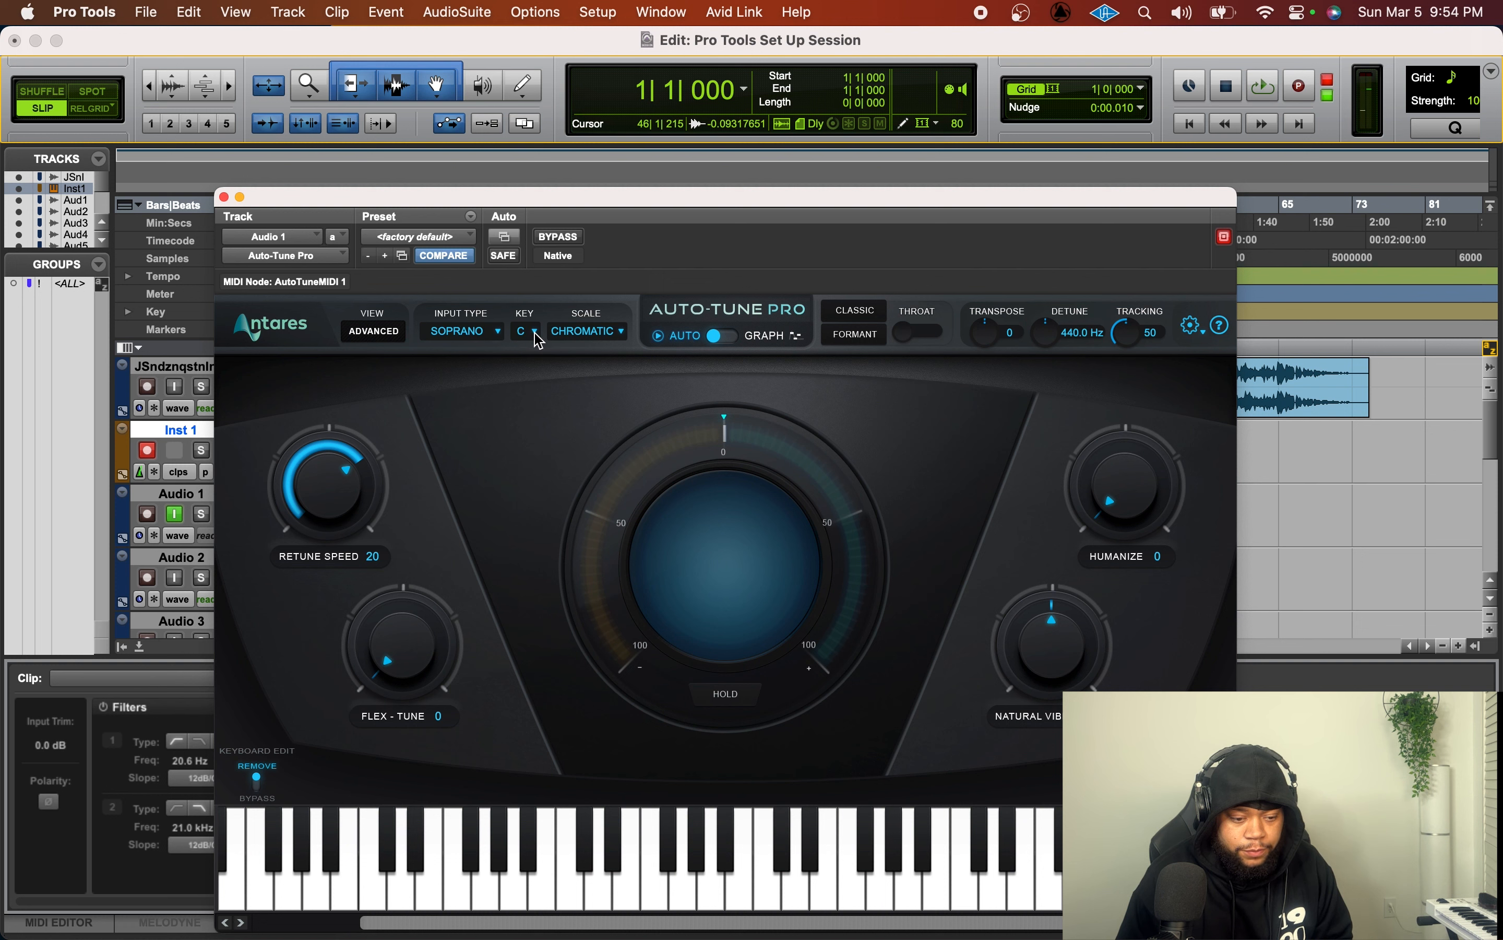
left_click(526, 331)
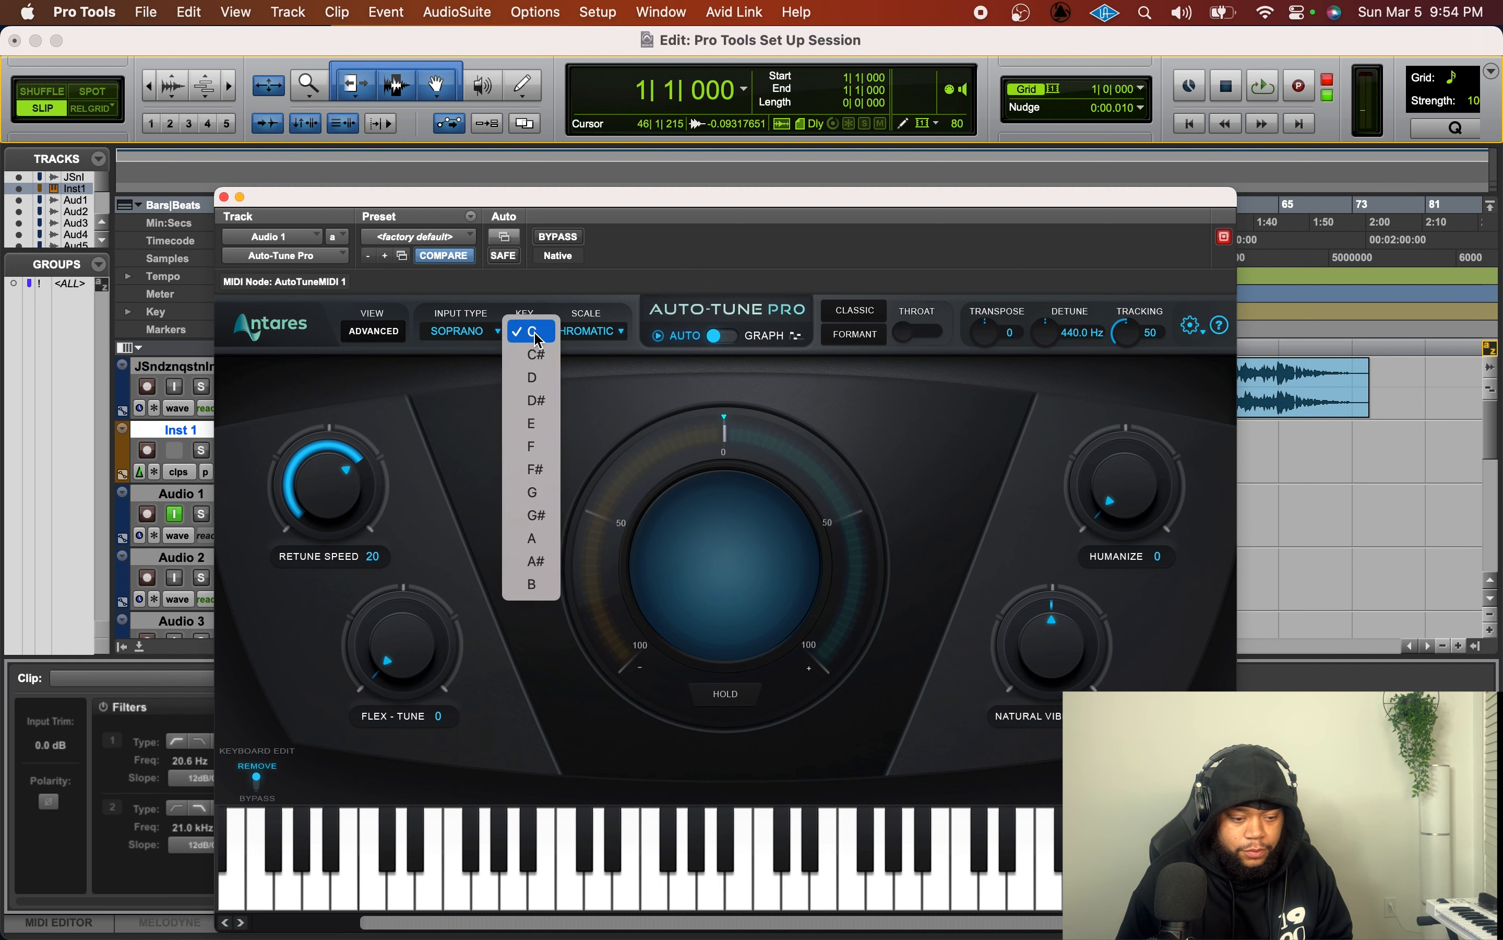
left_click(535, 469)
left_click(587, 330)
left_click(370, 488)
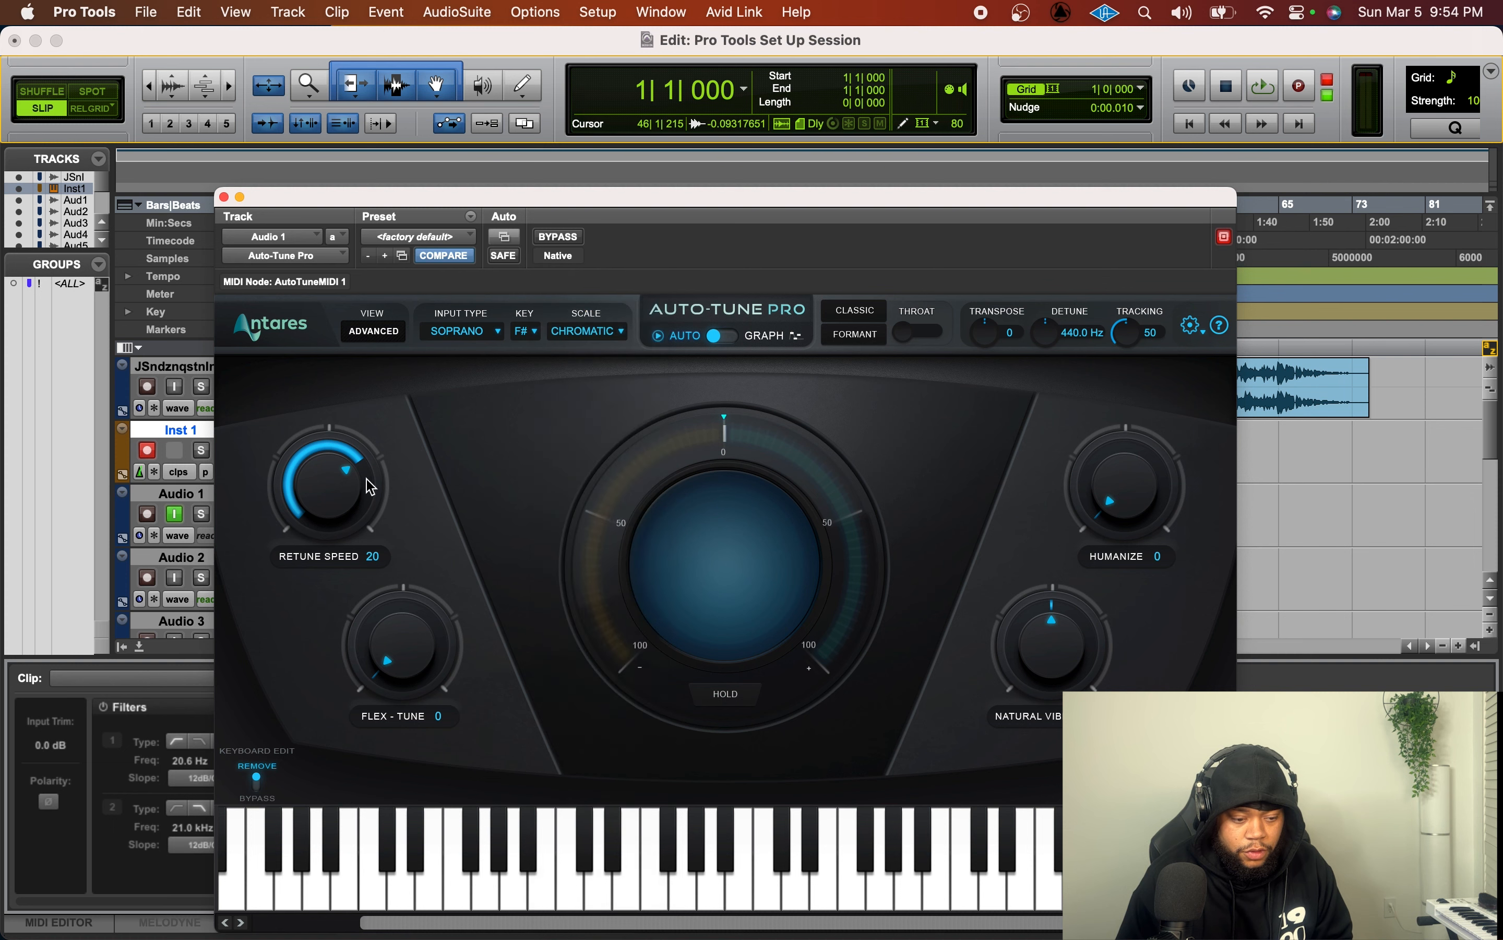
left_click_drag(317, 513, 318, 486)
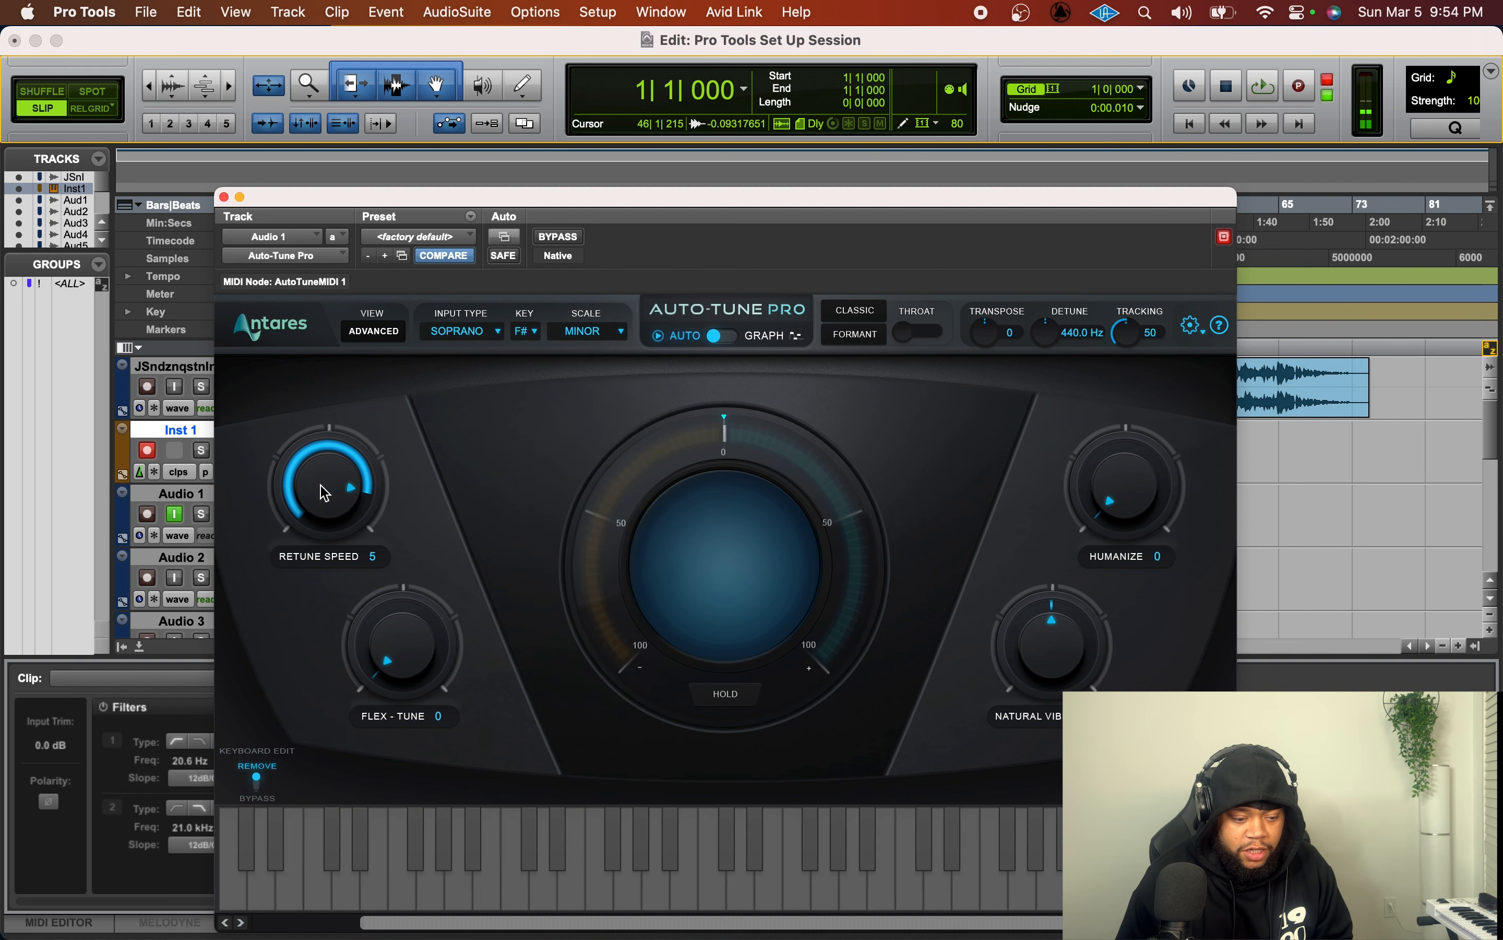
- Record-enable the Audio 1 track and record a test take from the session start
left_click(147, 516)
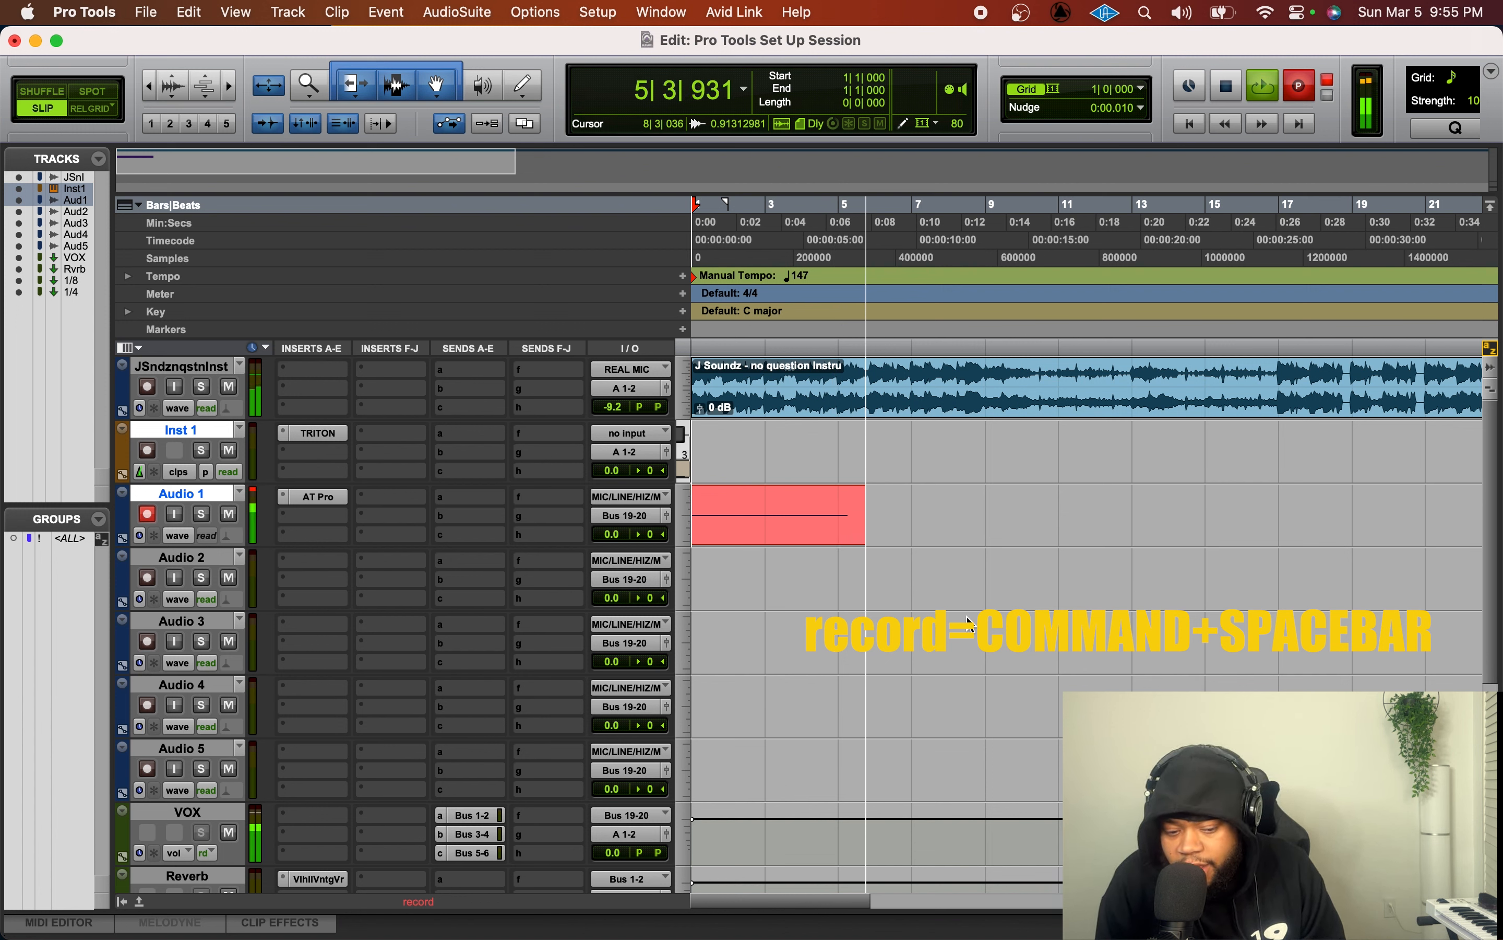
left_click(707, 537)
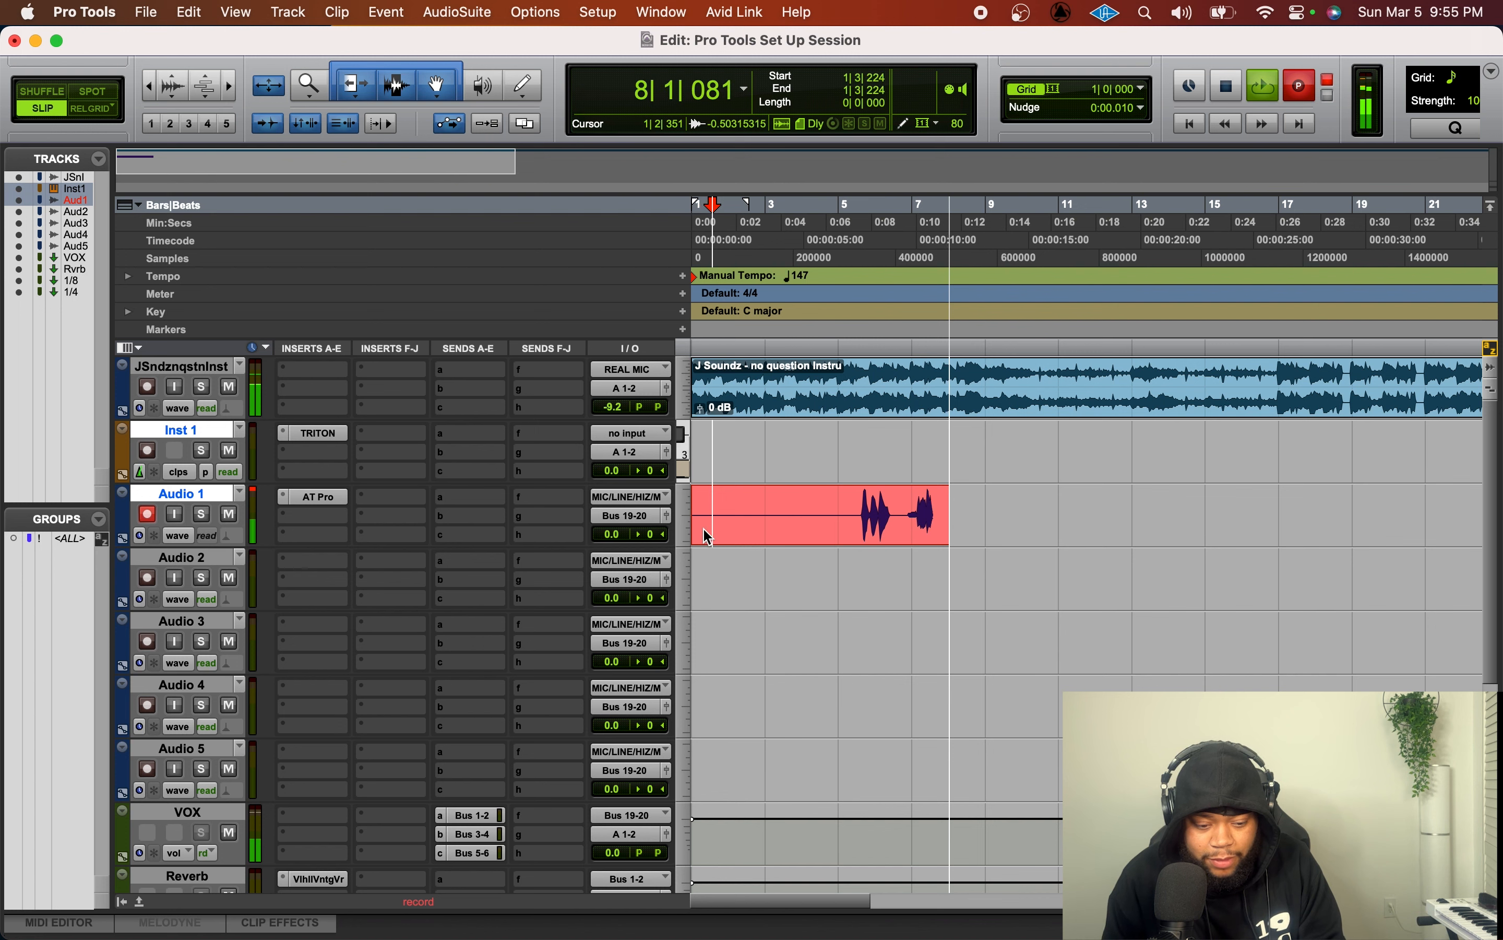
- Switch to Console, put away the Neve 1073 preamp window, then return to Pro Tools and stop the Audio 1 take
key("super+Tab")
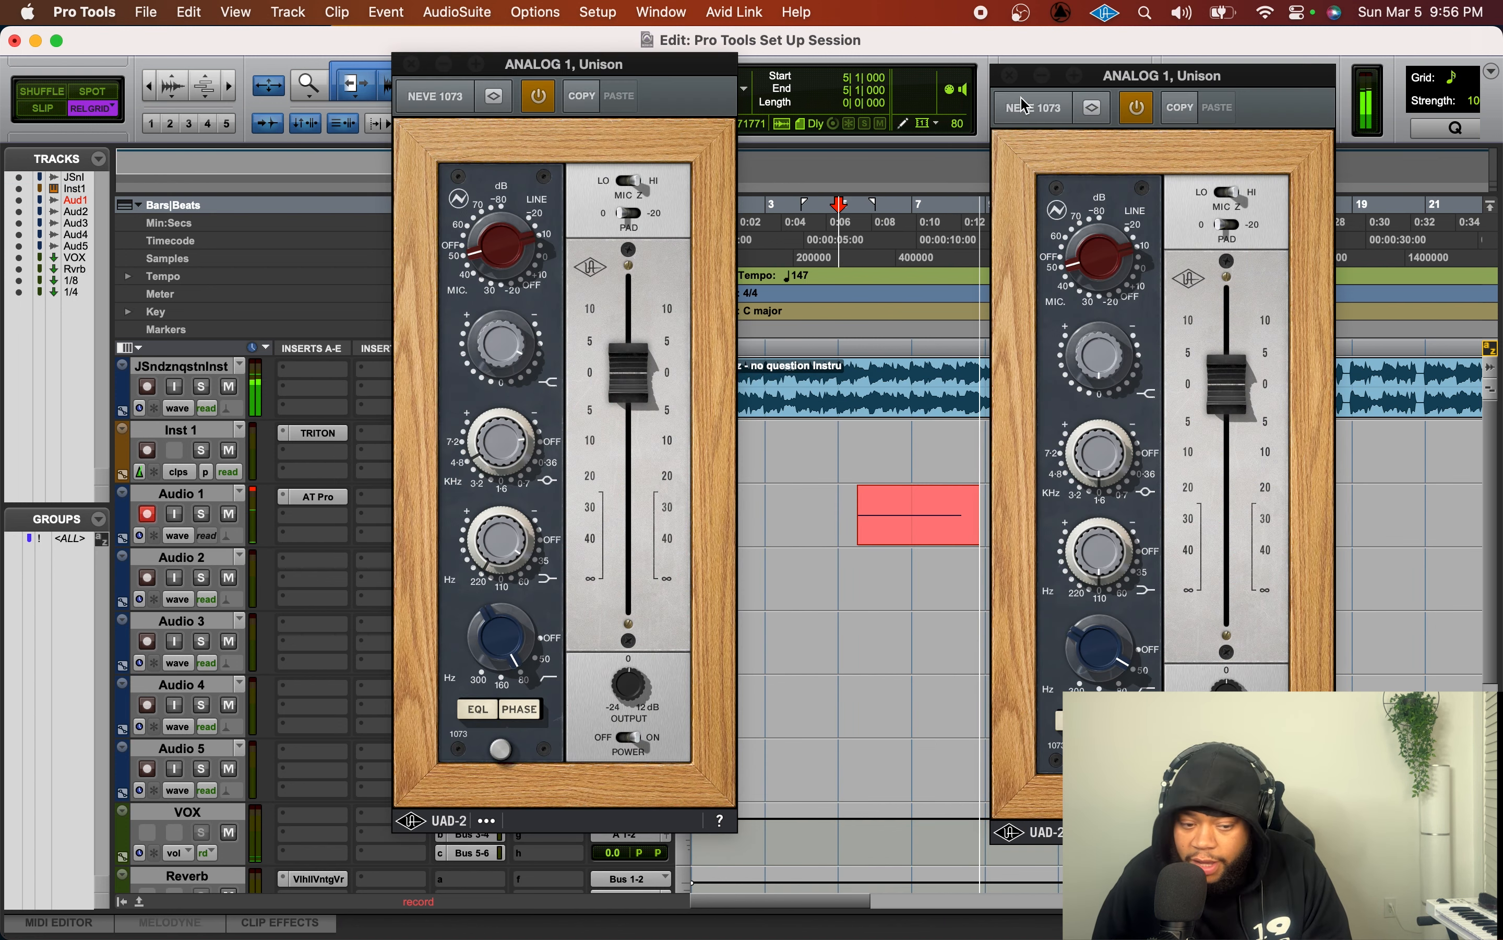
left_click(1009, 75)
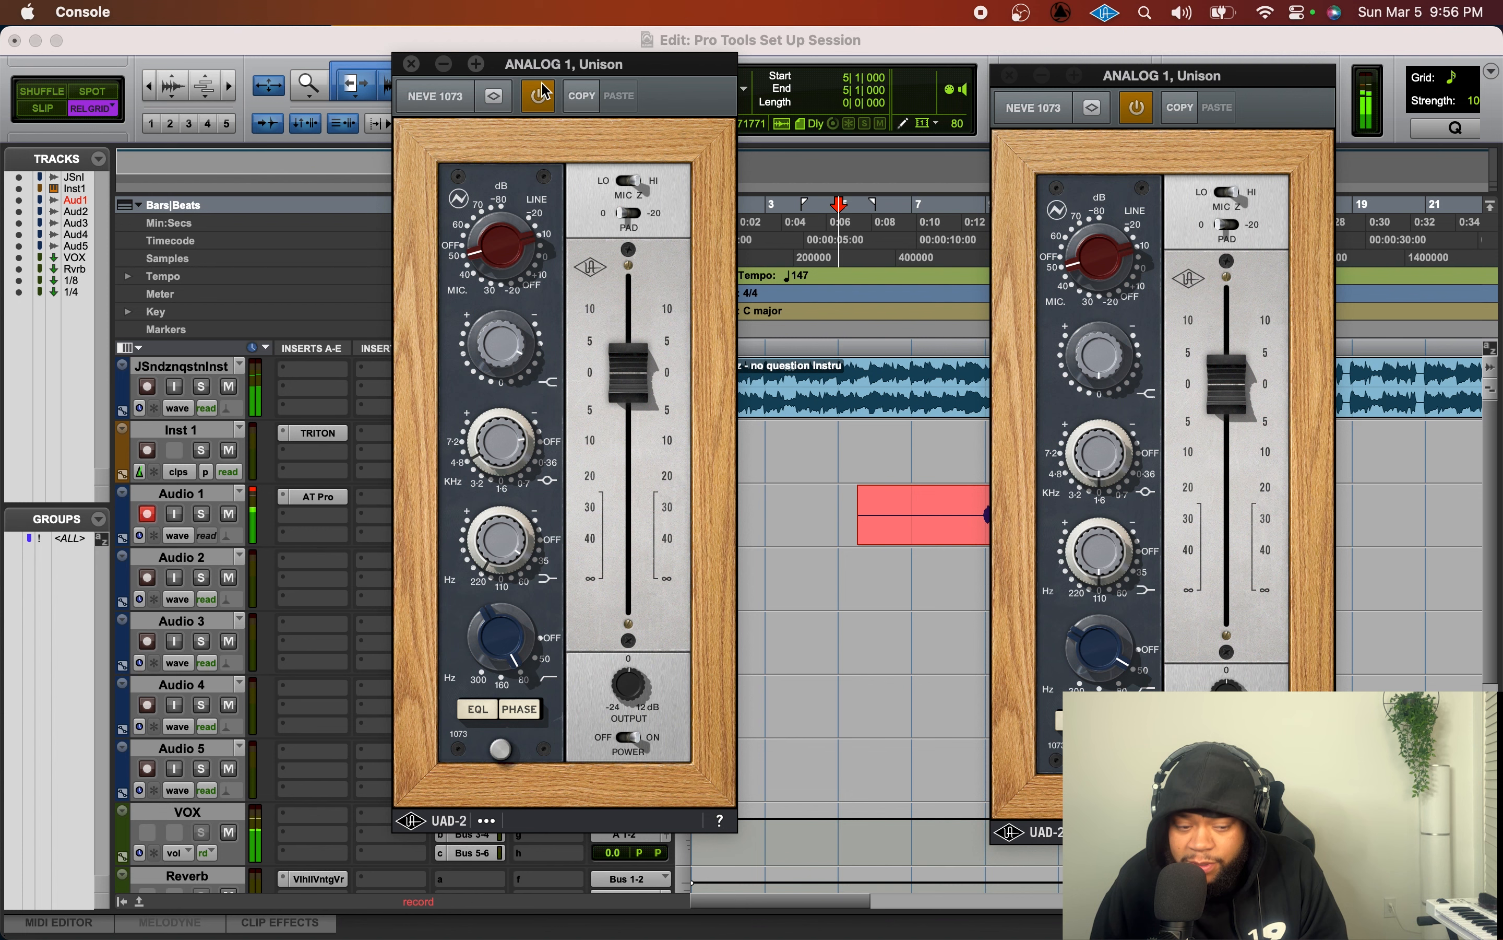
left_click(444, 65)
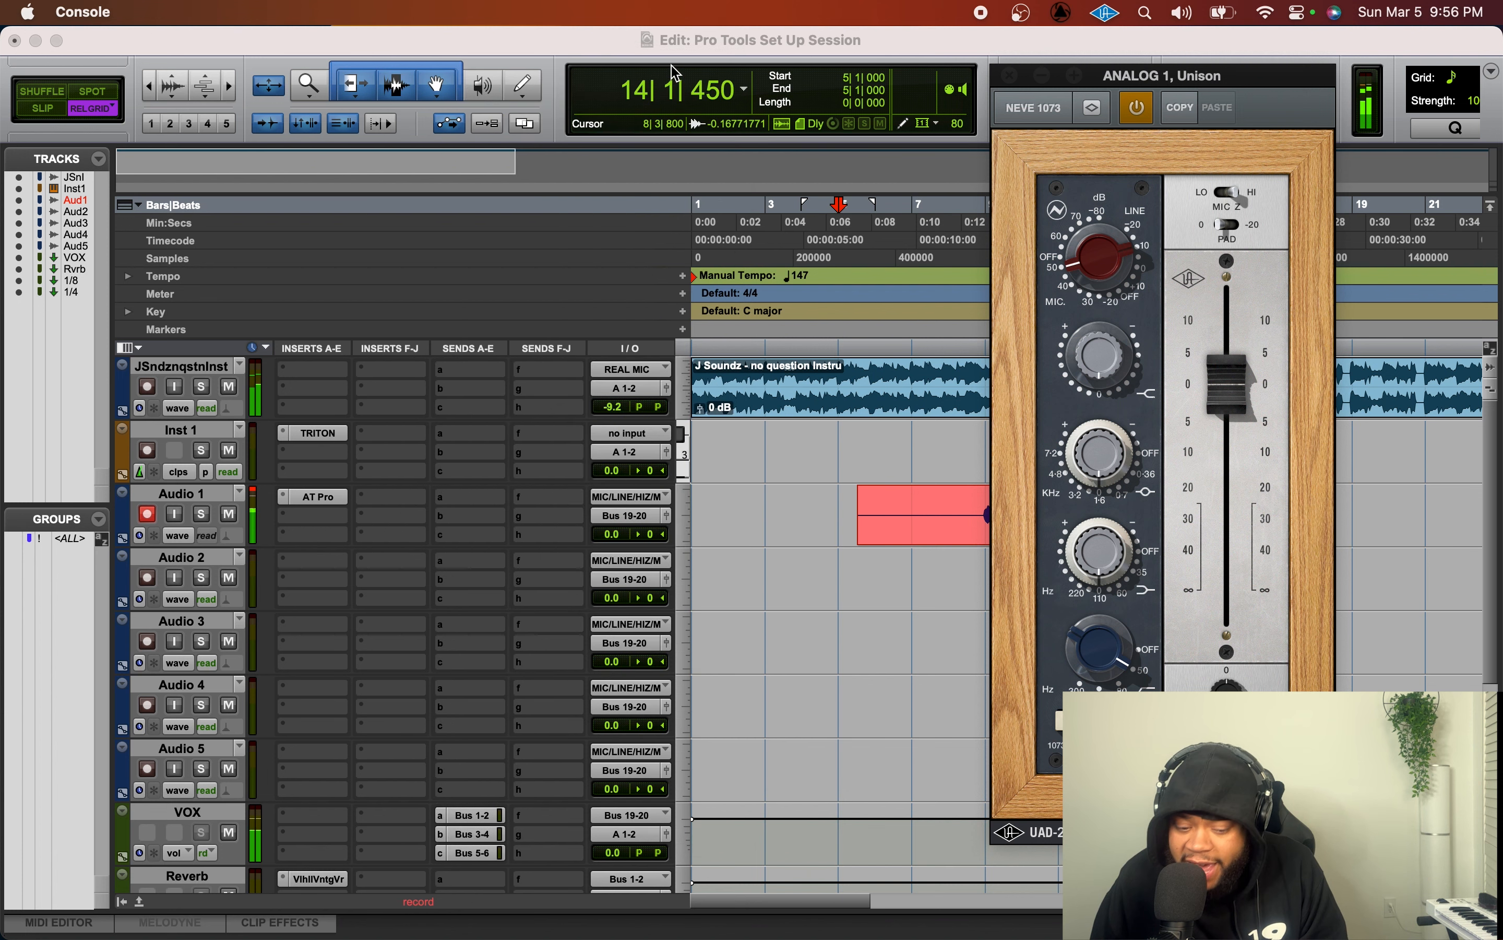
left_click(702, 41)
key("space")
left_click(945, 500)
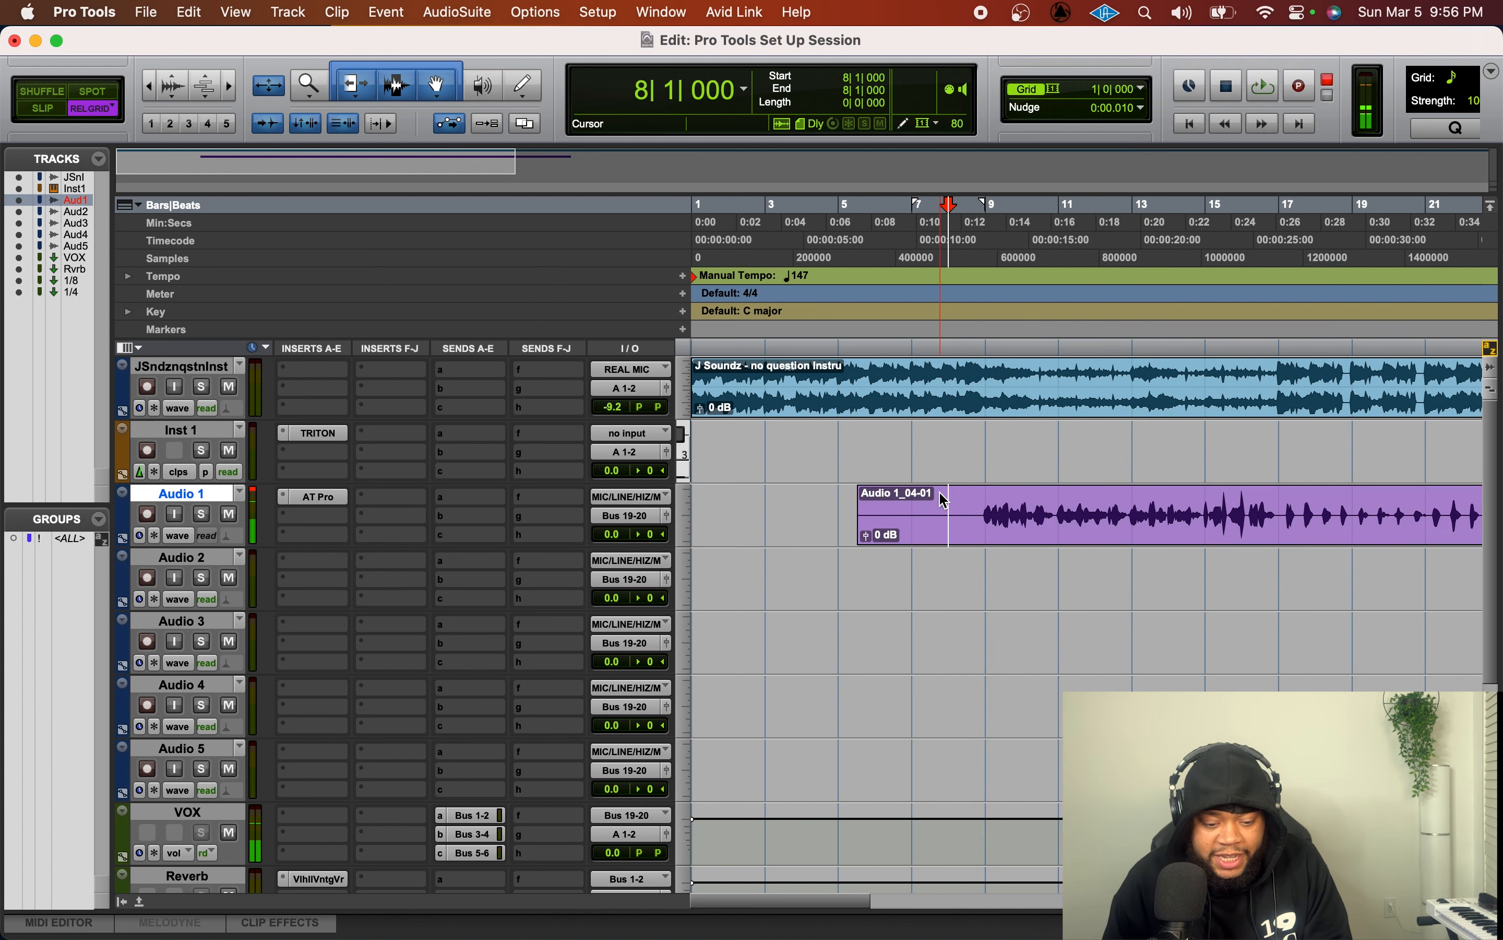
- Insert the stereo CLA-2A compressor on the VOX track and set its Peak Reduction to about 50
scroll(967, 504, "right", 5)
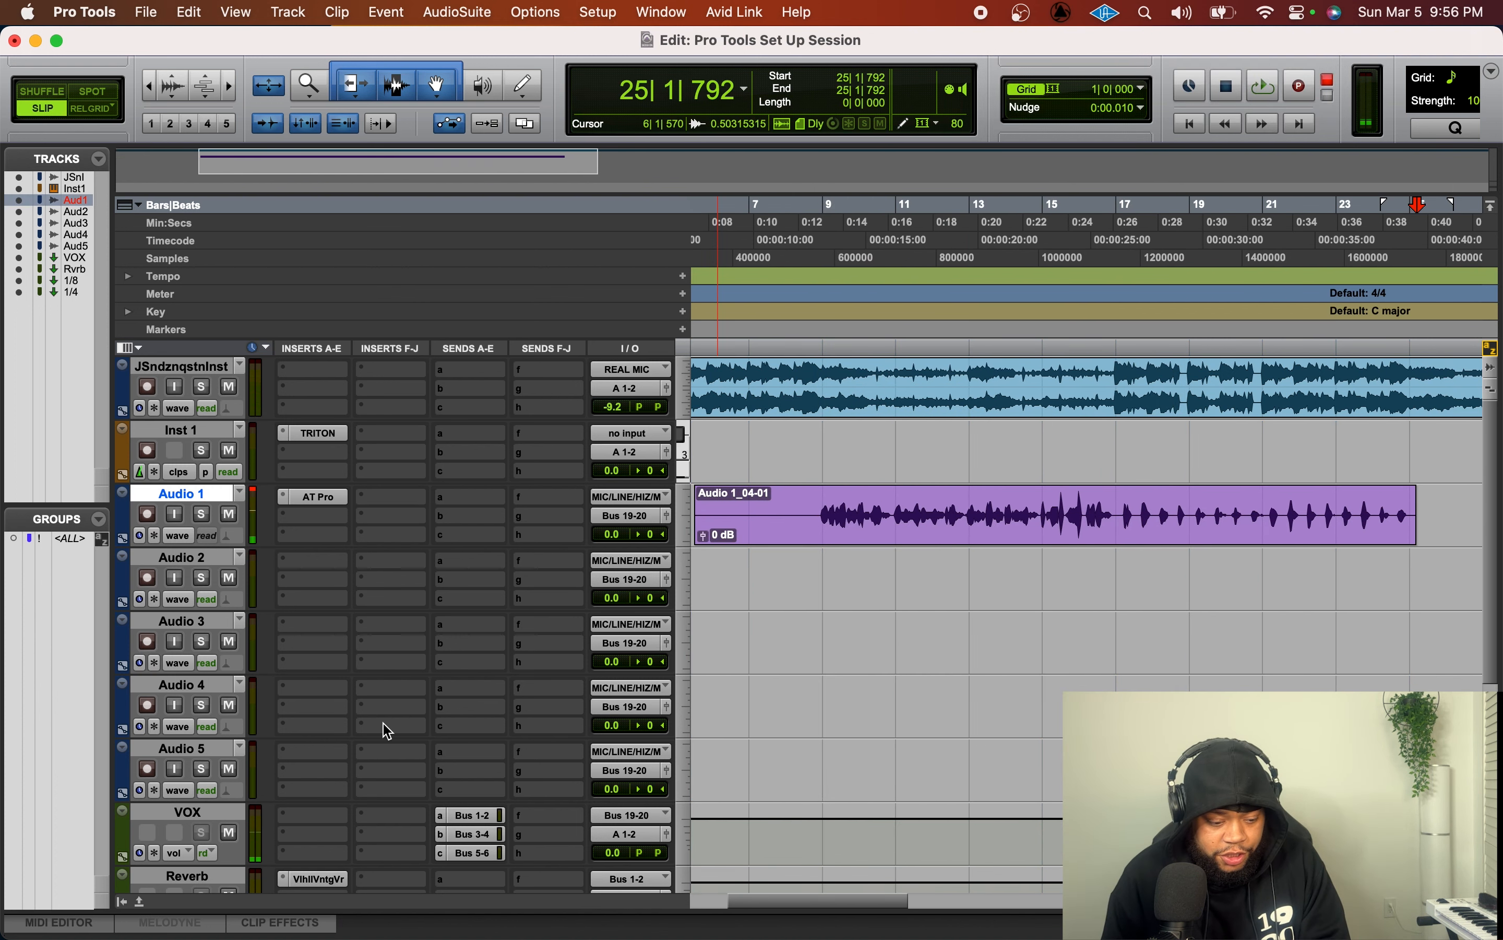
scroll(383, 728, "down", 5)
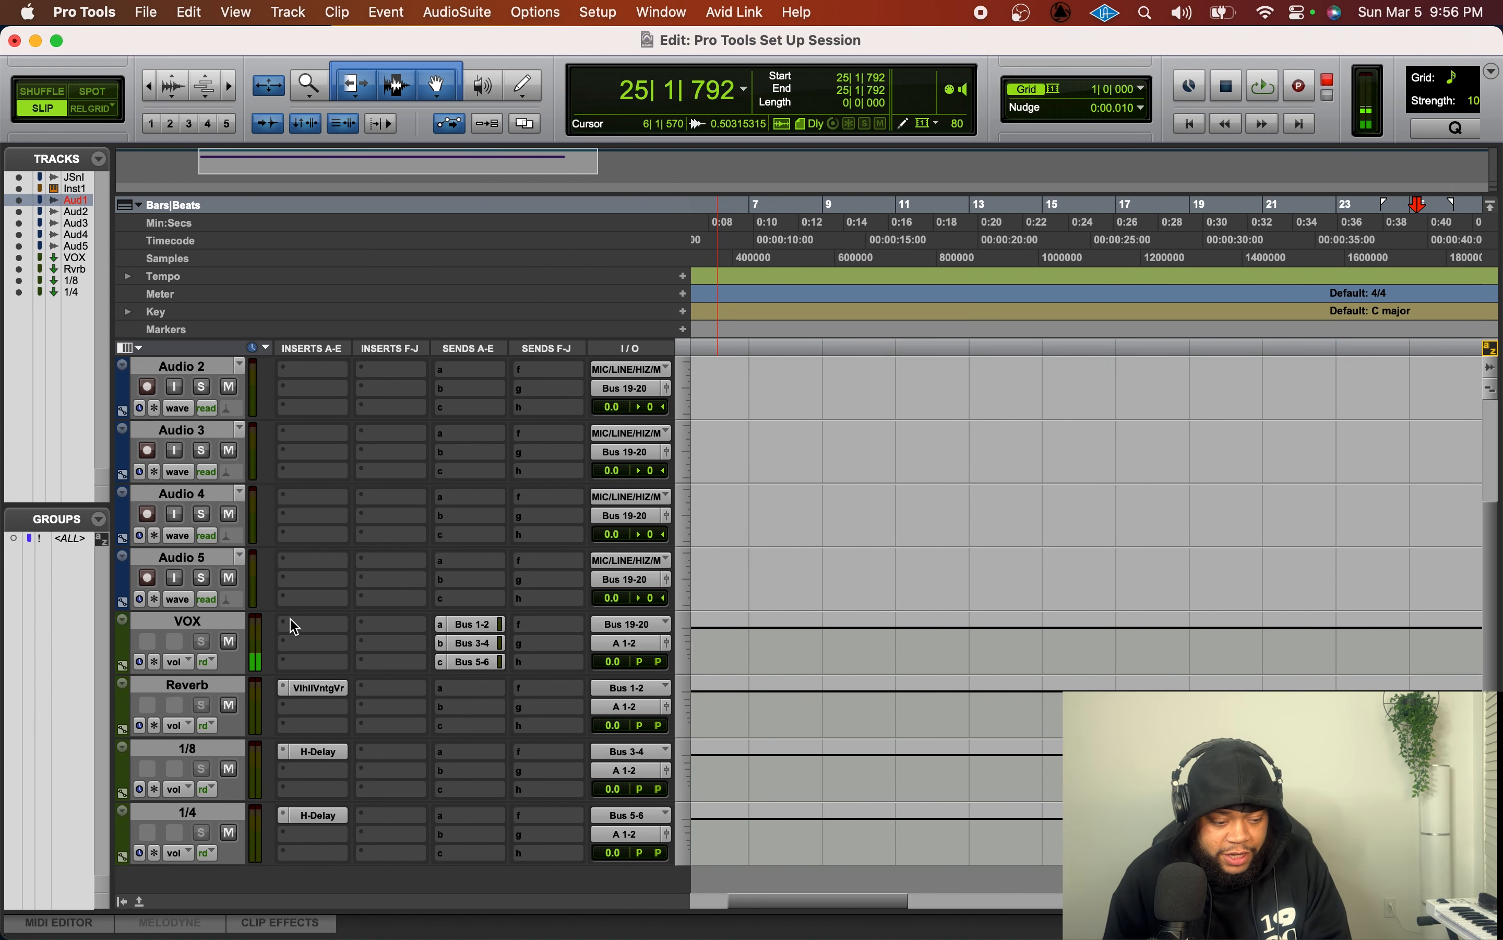
left_click(291, 624)
mouse_move(388, 624)
mouse_move(514, 682)
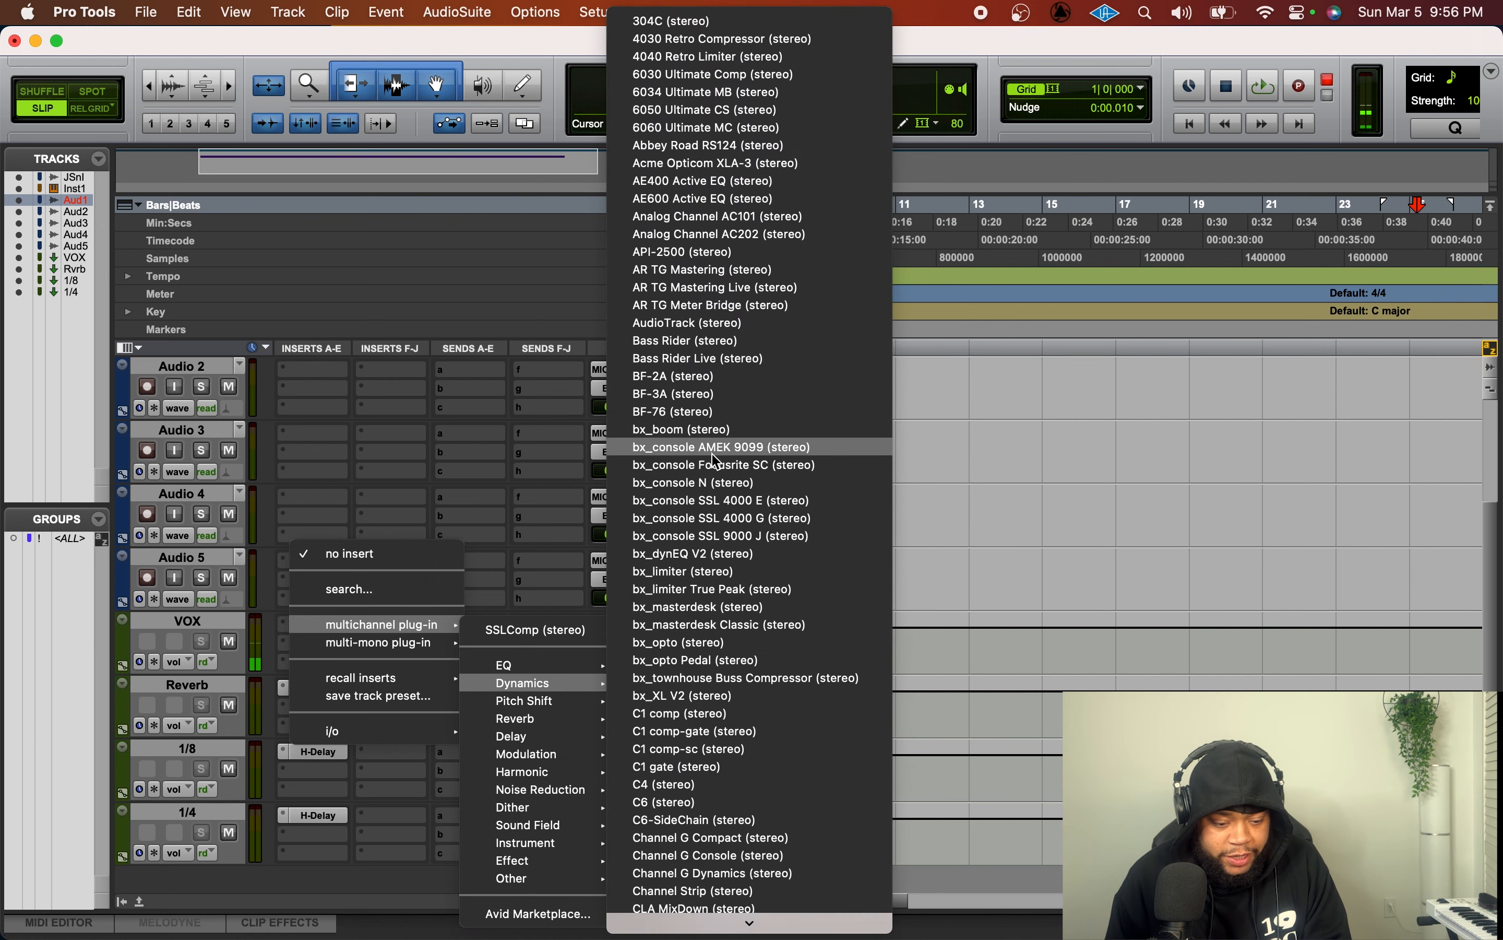
left_click(694, 705)
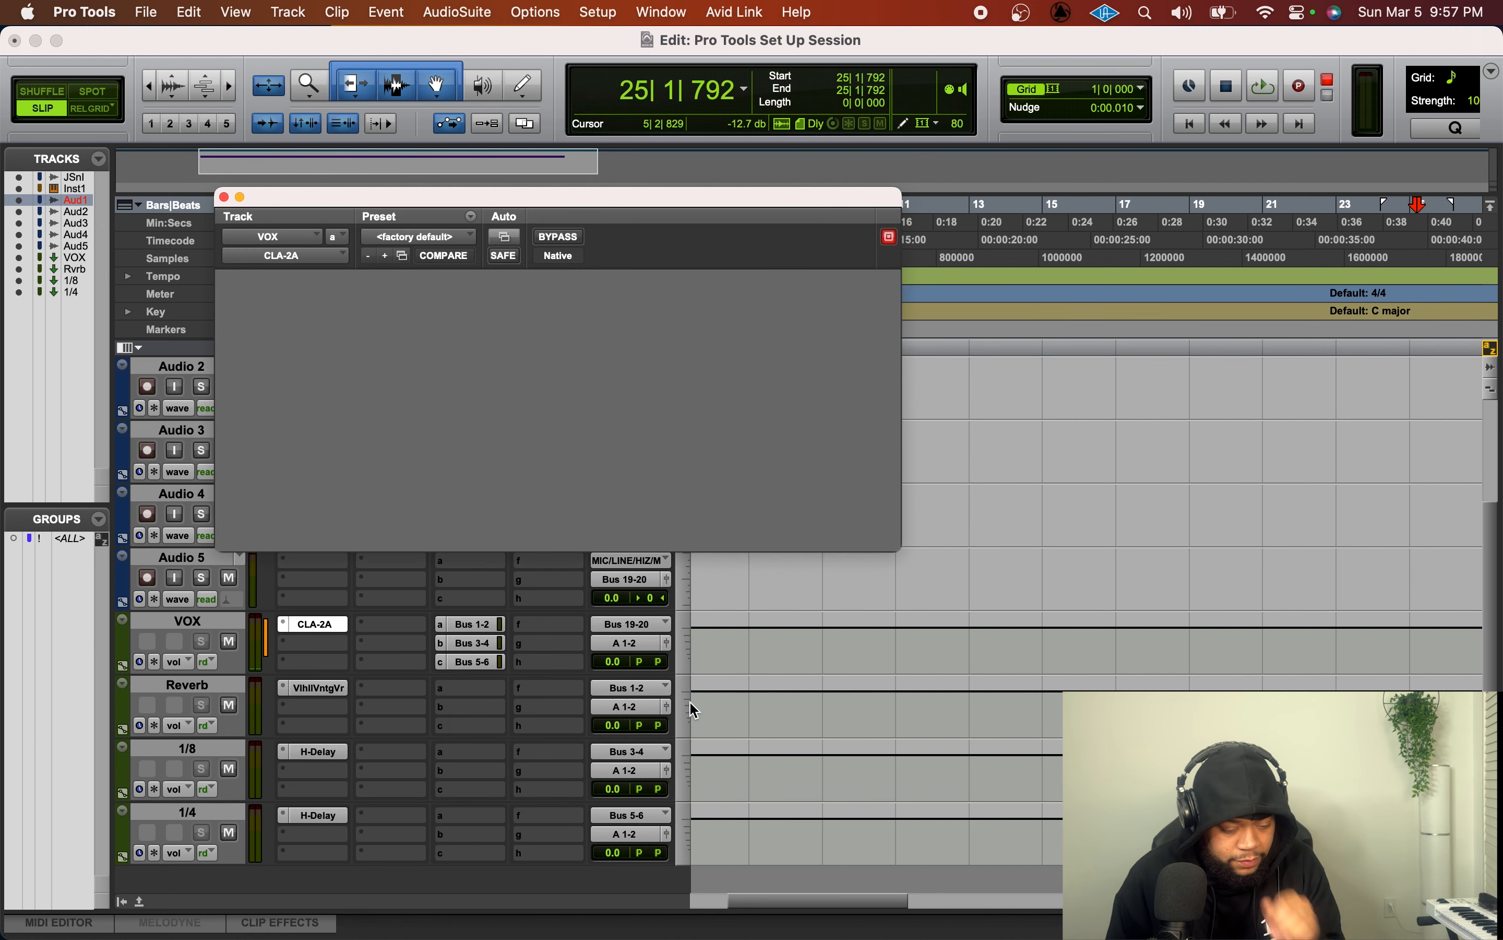
left_click_drag(712, 405, 712, 397)
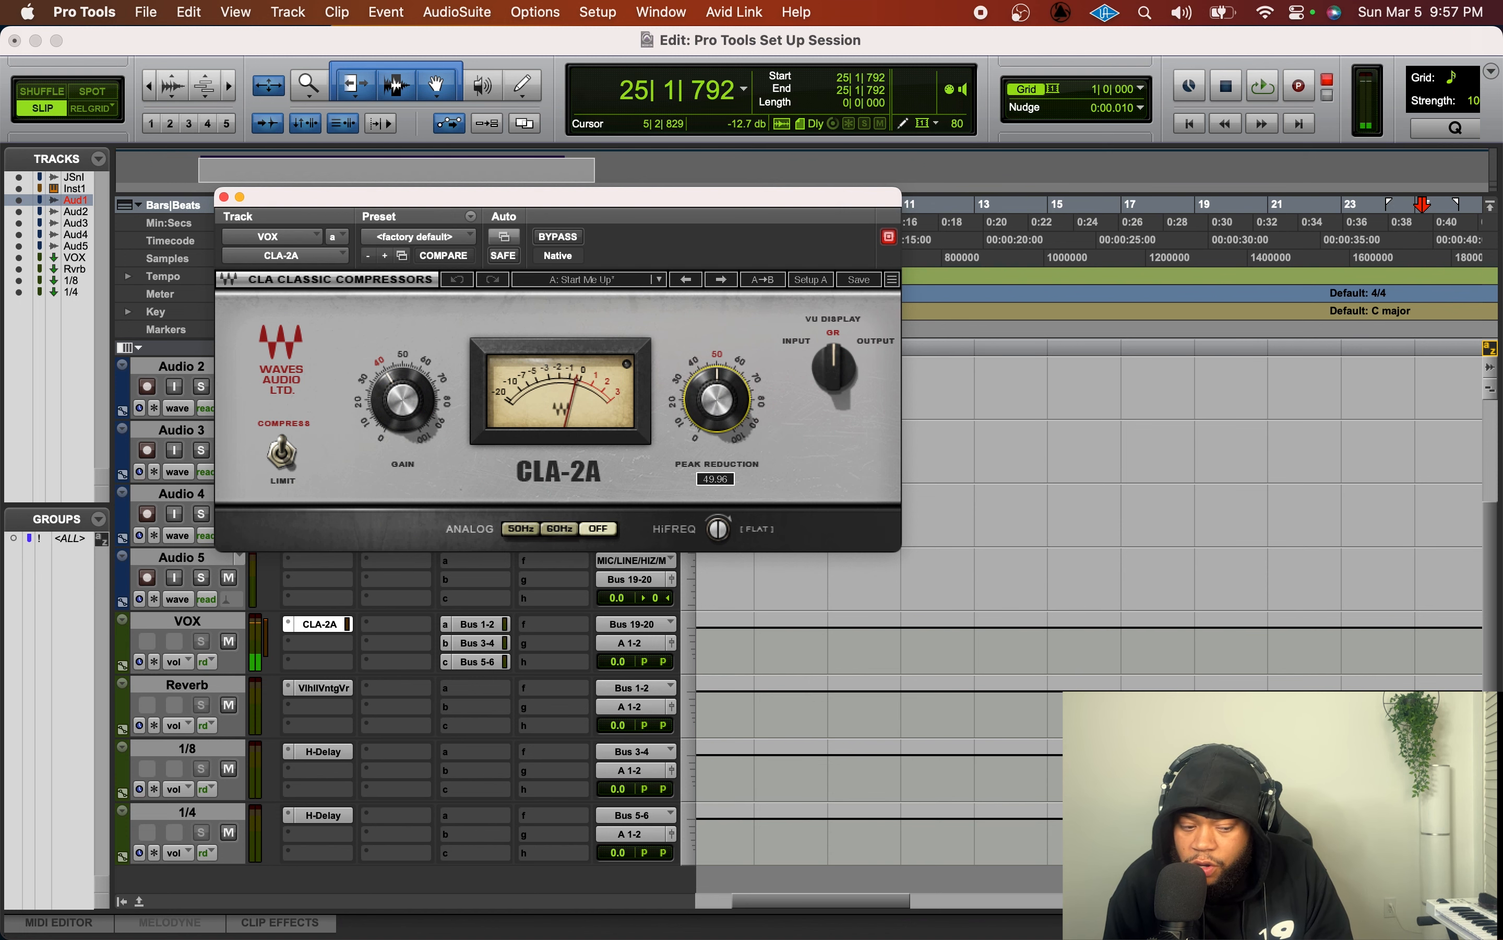
- Insert the stereo RVox in the VOX track's second slot, with the gate at -40.4 and compression at about -2
left_click(305, 643)
mouse_move(388, 643)
mouse_move(504, 672)
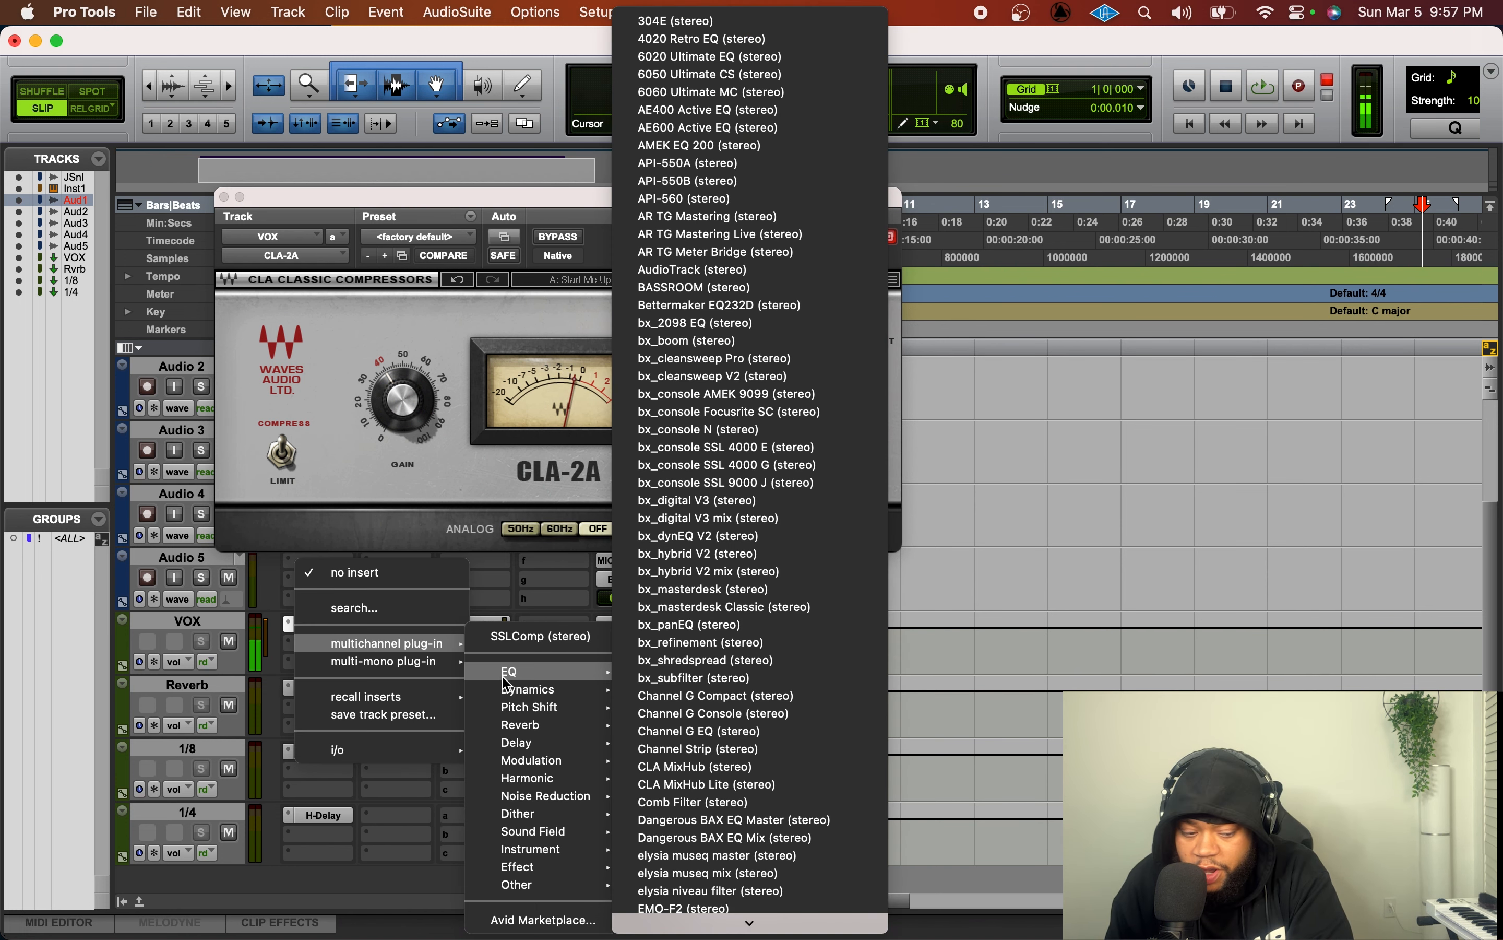
left_click(689, 575)
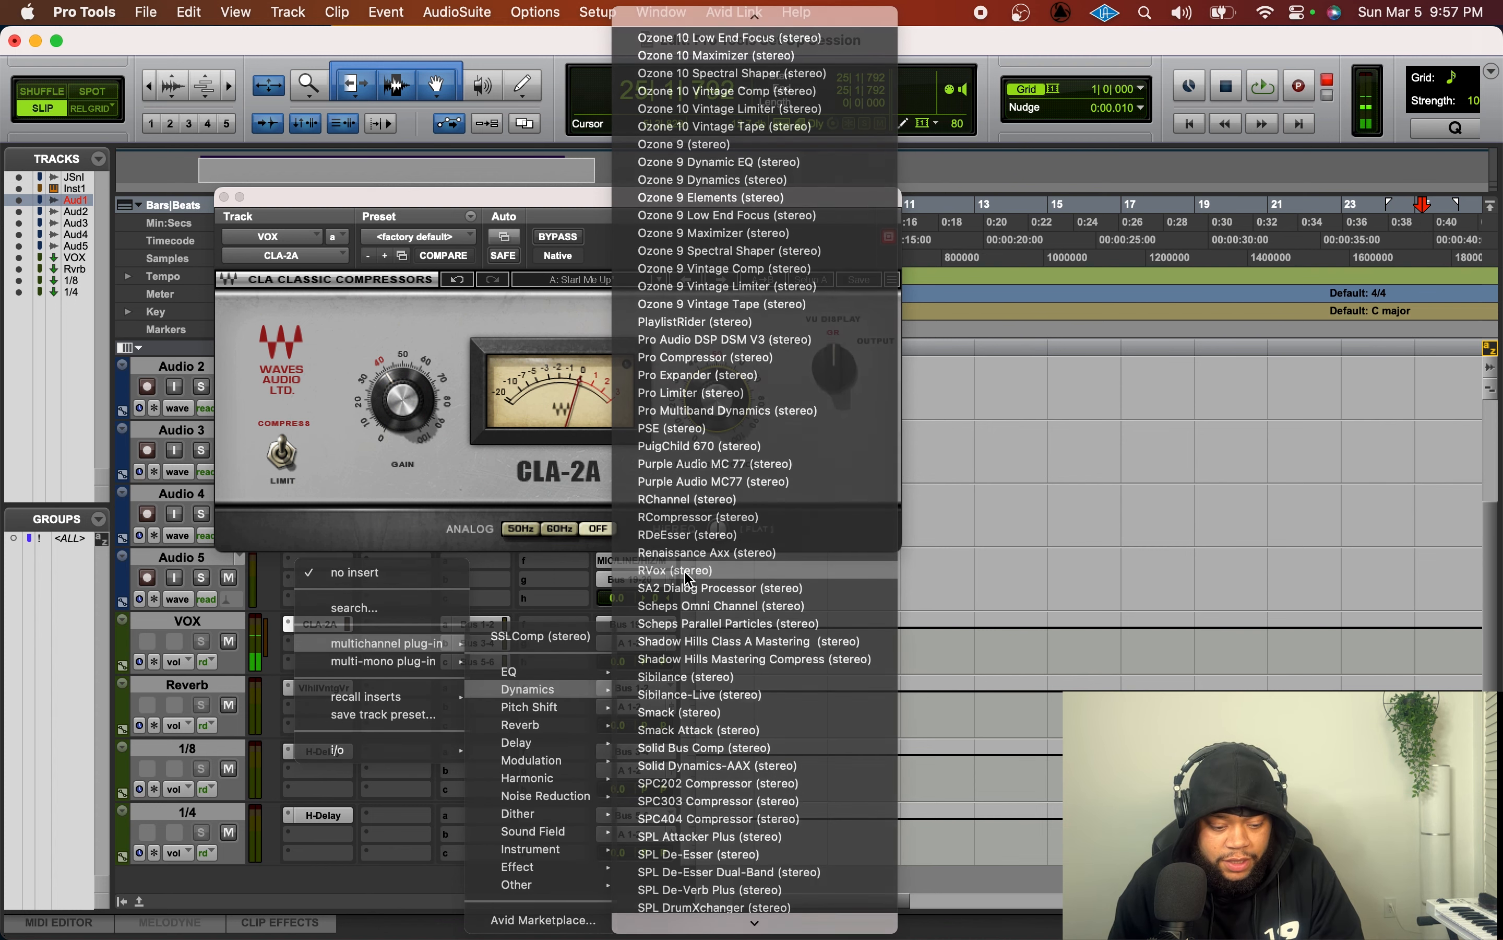
left_click_drag(345, 518, 344, 447)
left_click_drag(504, 346, 504, 356)
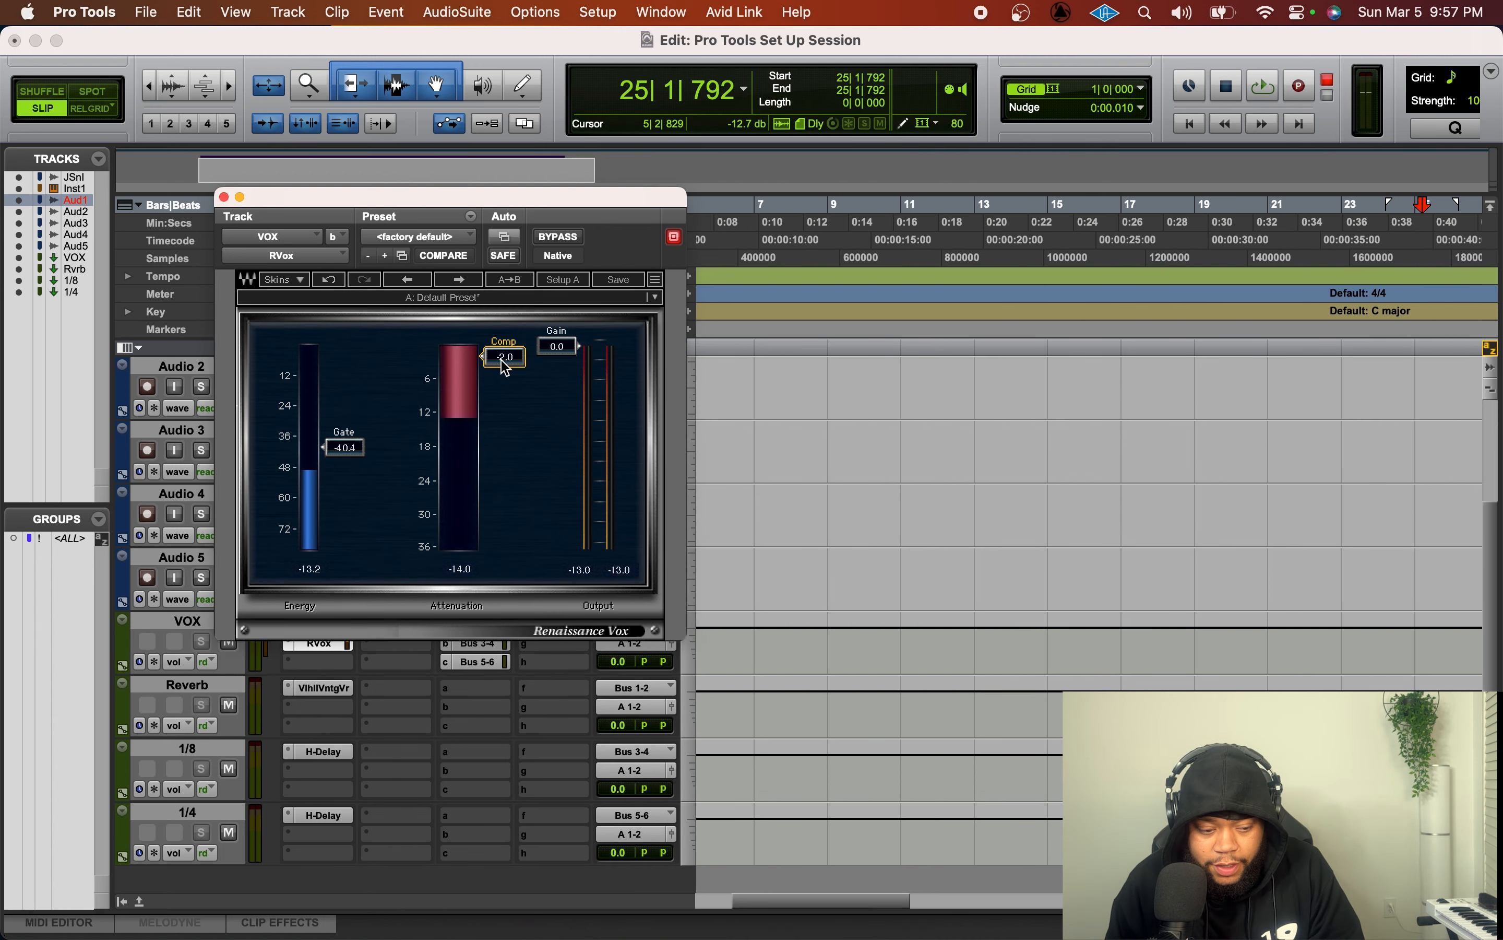
left_click(225, 199)
- Insert the stereo FabFilter Pro-Q 3 in the VOX track's third slot and shape its curve starting from the low end
left_click(318, 662)
mouse_move(389, 662)
mouse_move(528, 671)
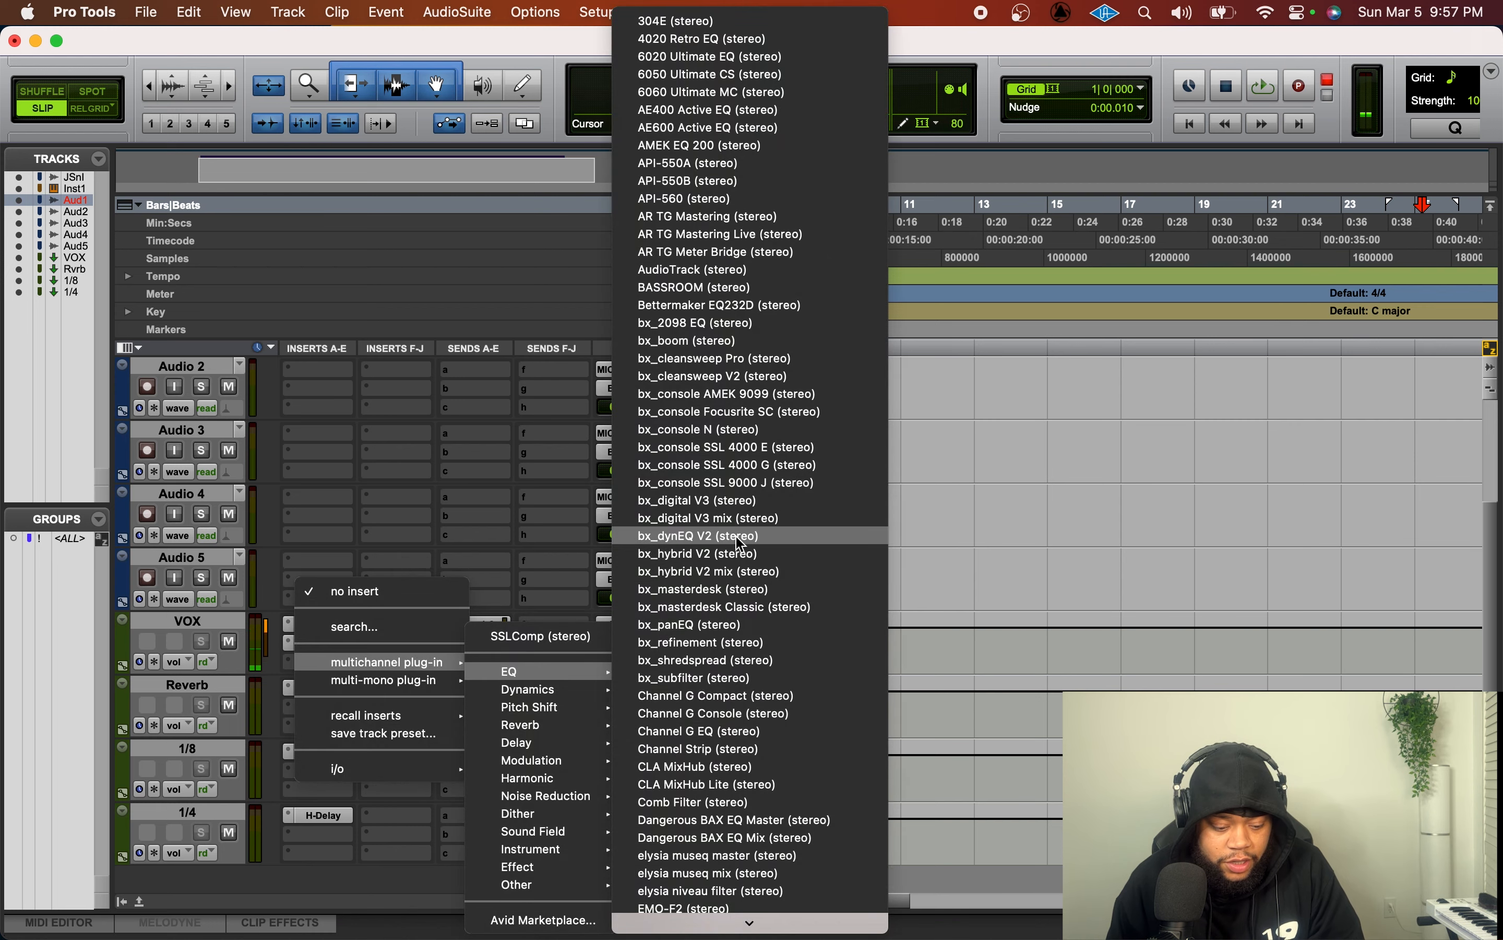
scroll(714, 808, "down", 5)
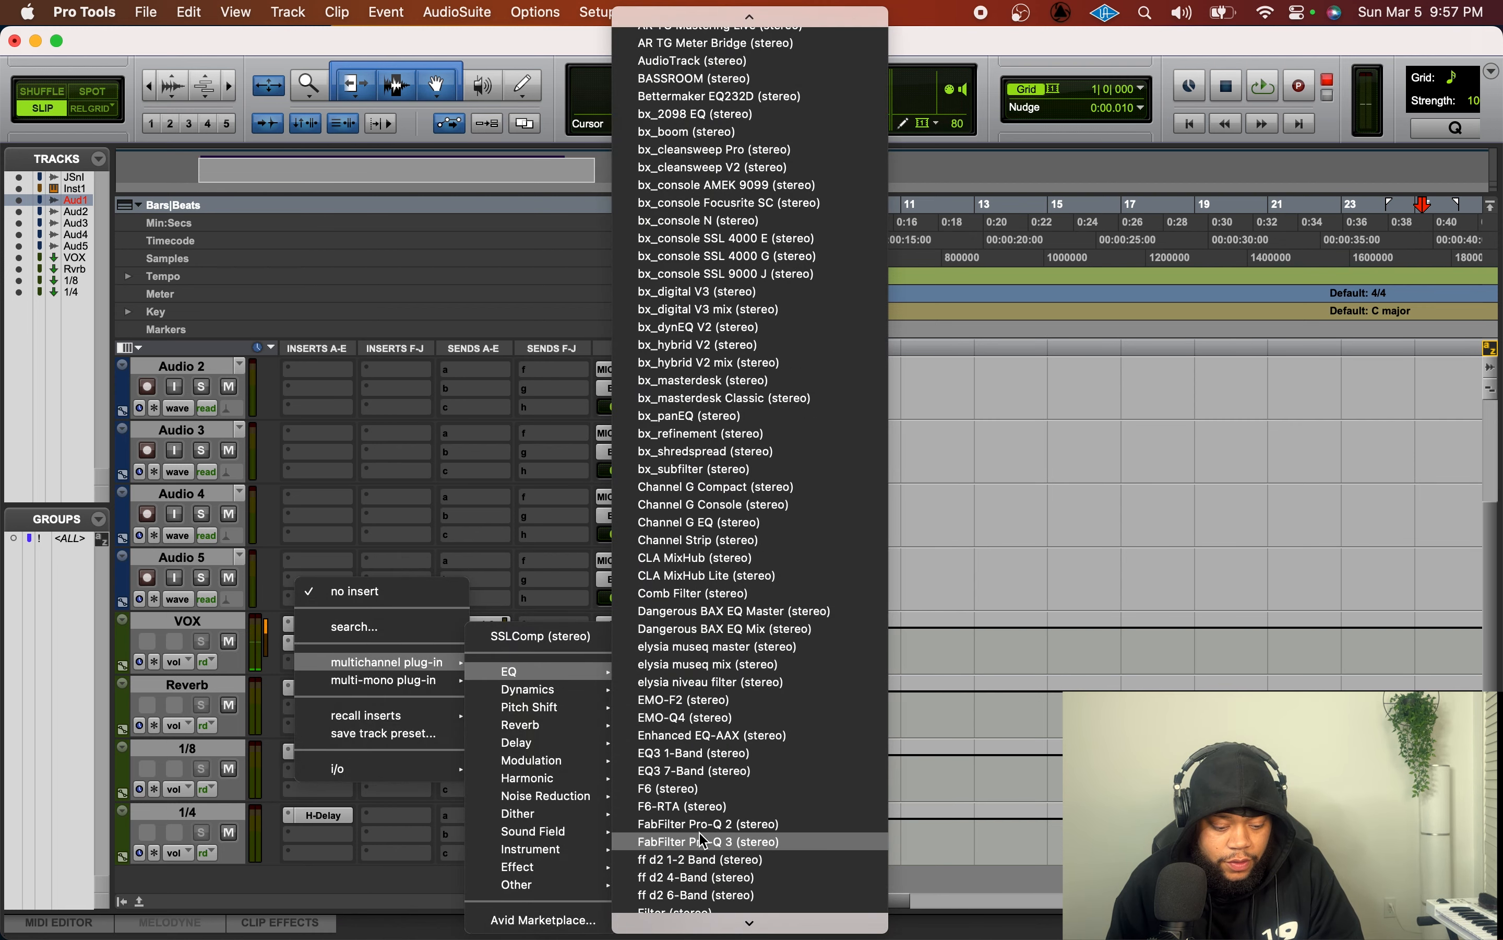
left_click(708, 842)
left_click_drag(527, 181, 552, 50)
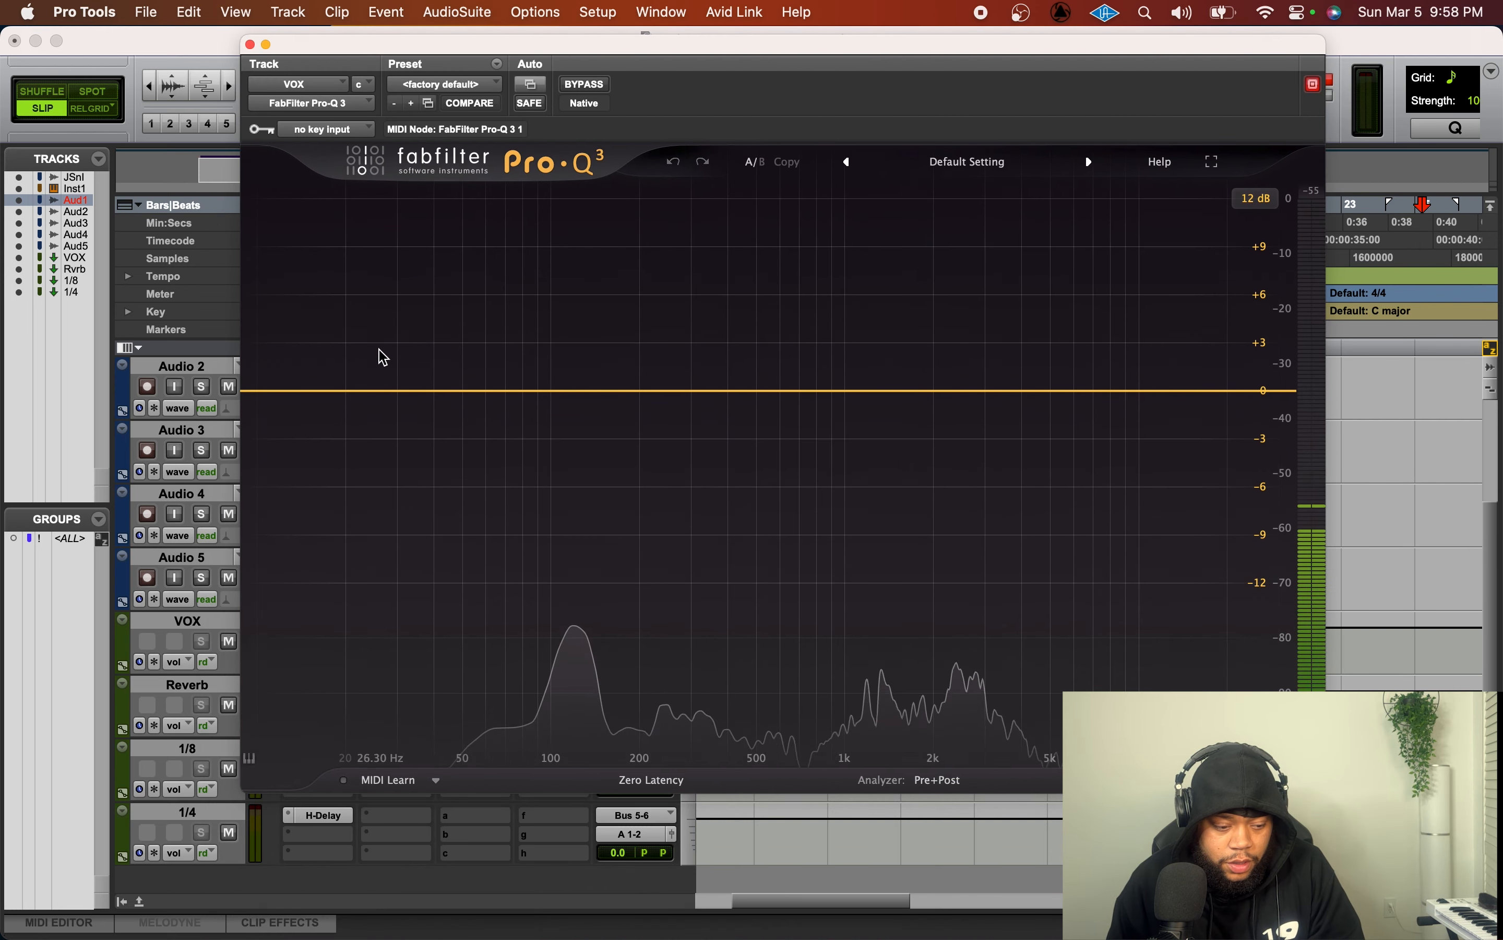
left_click(308, 389)
left_click_drag(311, 386, 657, 428)
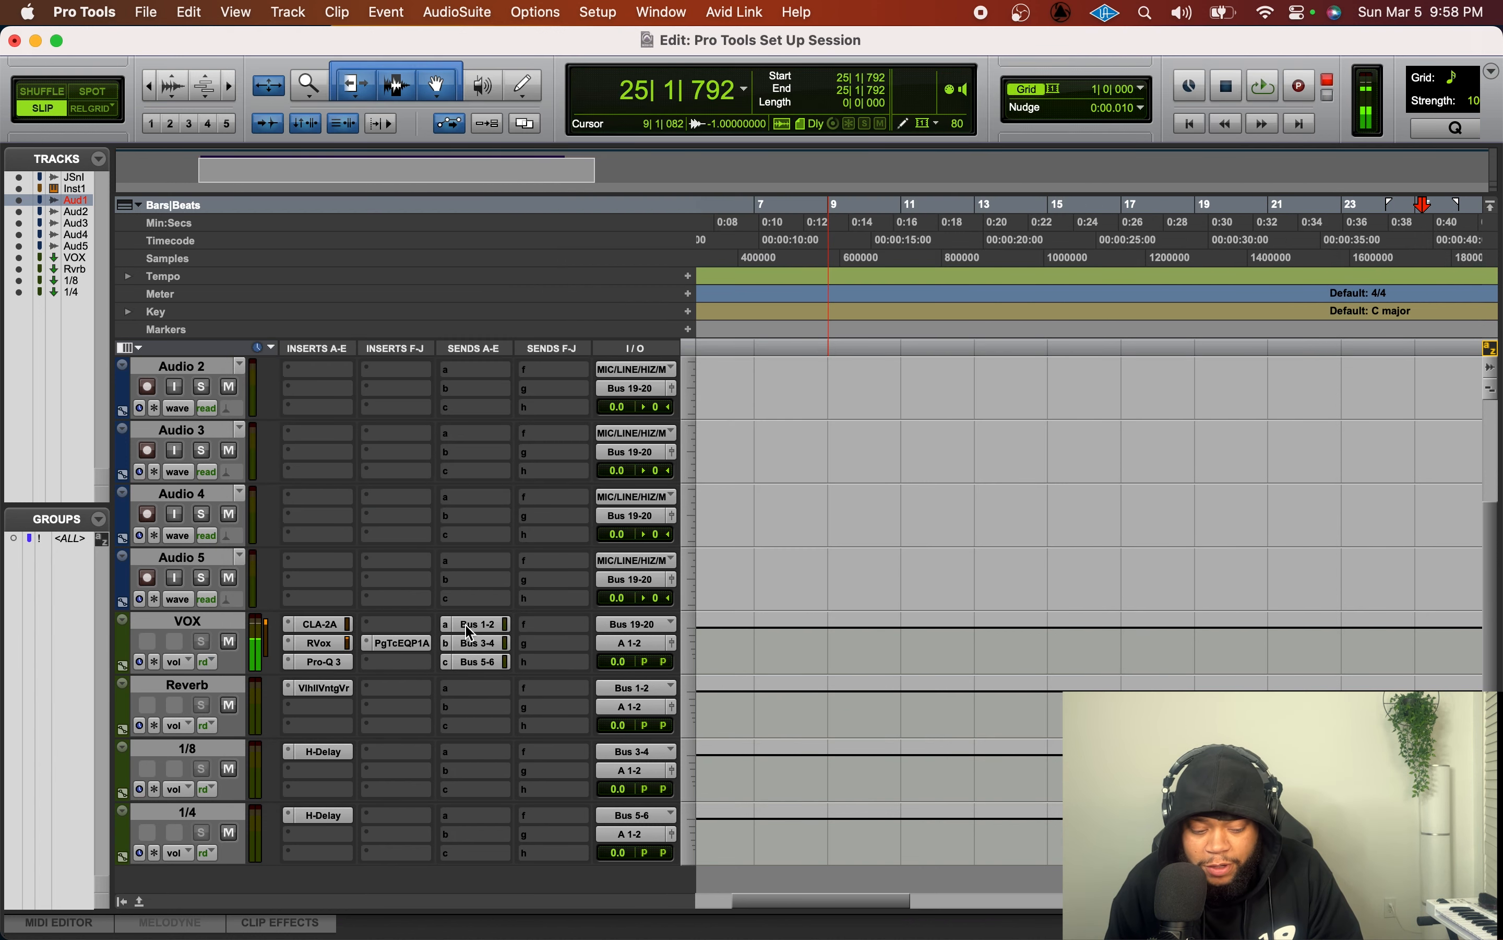
- Raise the VOX send on Bus 1-2 to -25.6 dB and set the Valhalla reverb's decay to 2.15 s and predelay to 96.78 ms
left_click(470, 623)
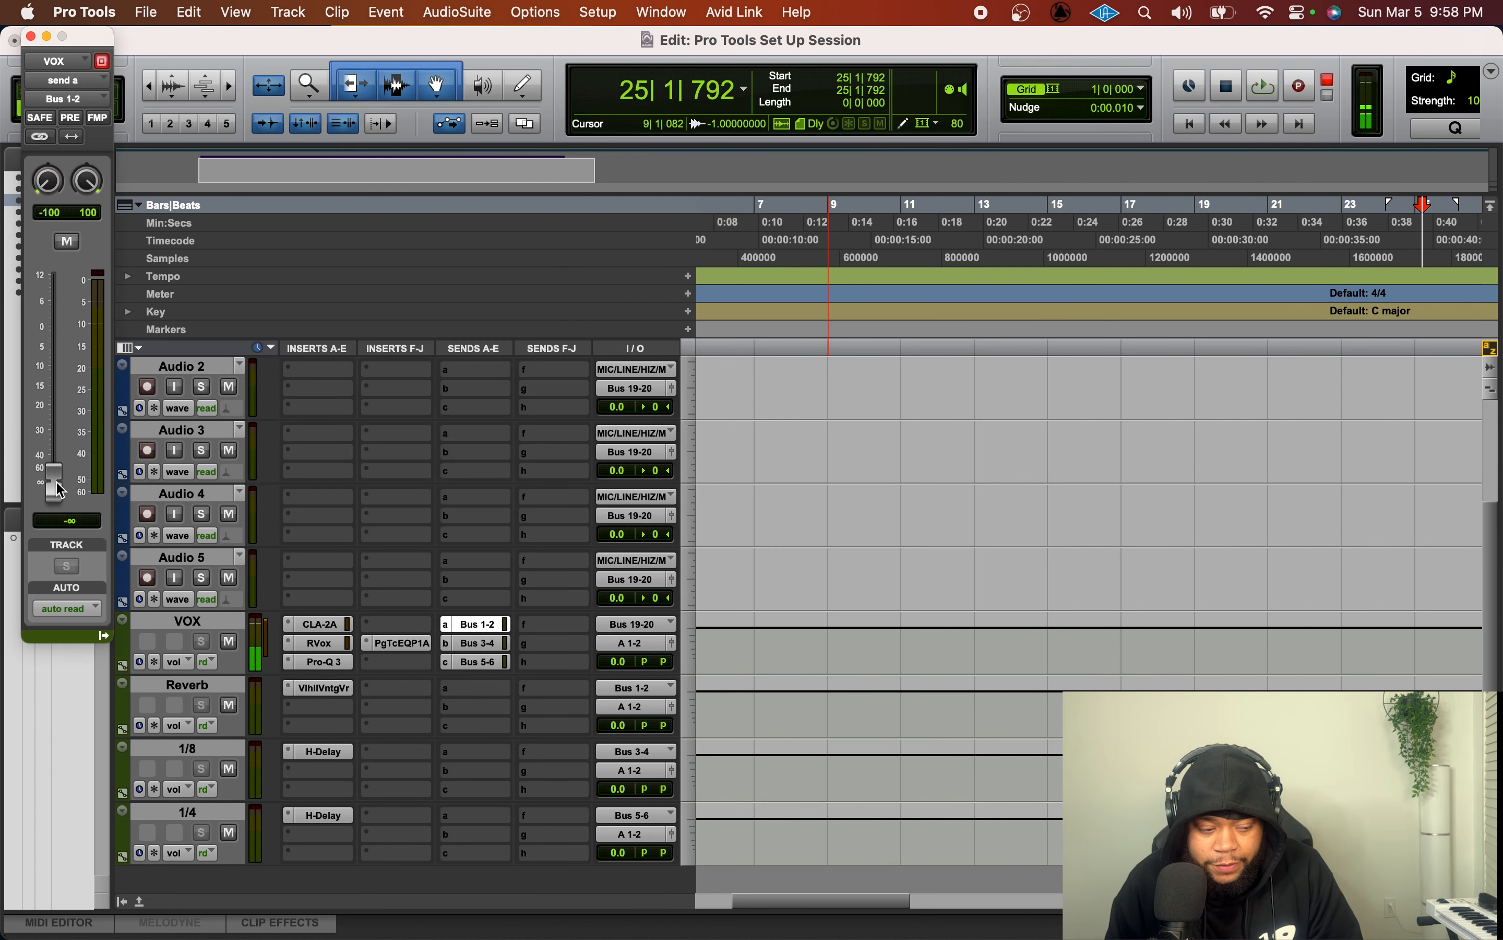
left_click(323, 687)
left_click_drag(478, 324, 451, 339)
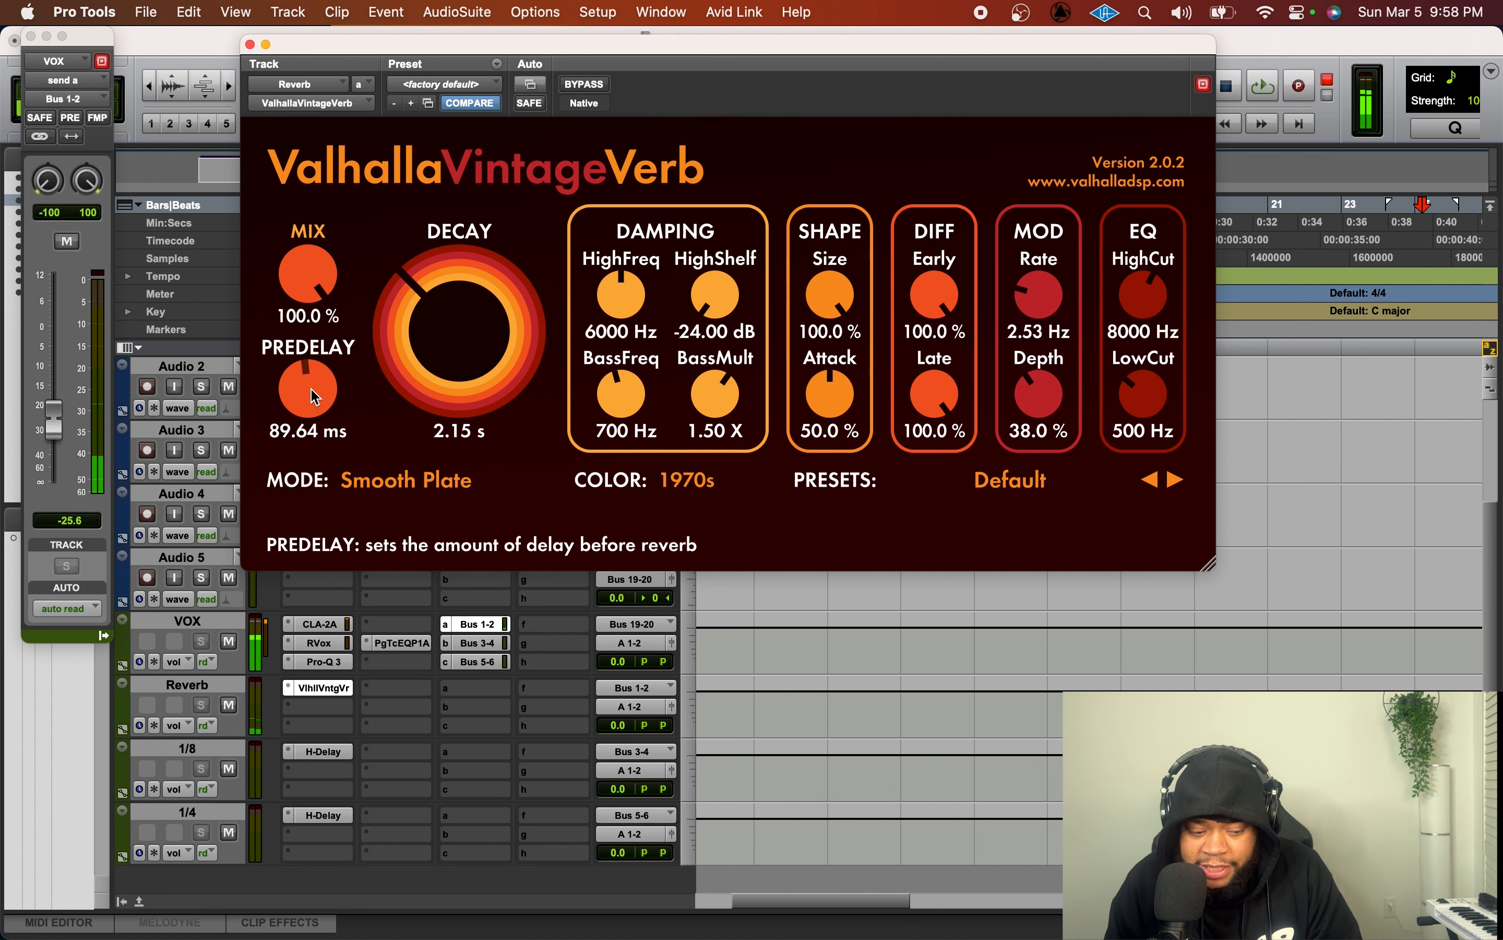
left_click_drag(314, 396, 313, 387)
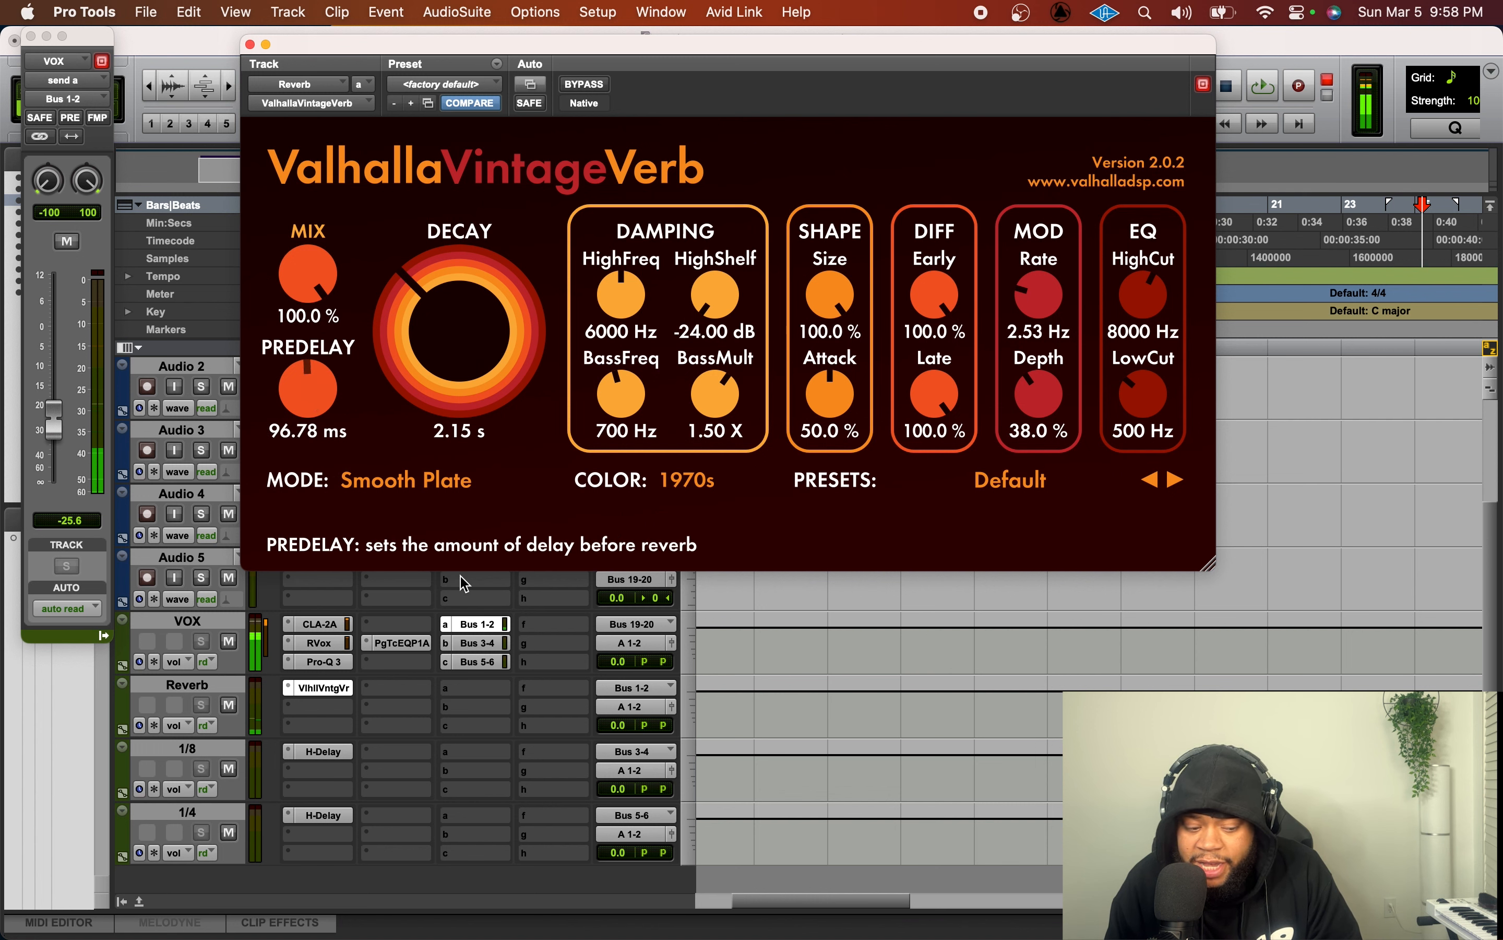
left_click(251, 45)
- Record-enable the Audio 2 track and select the VOX track
scroll(844, 429, "up", 3)
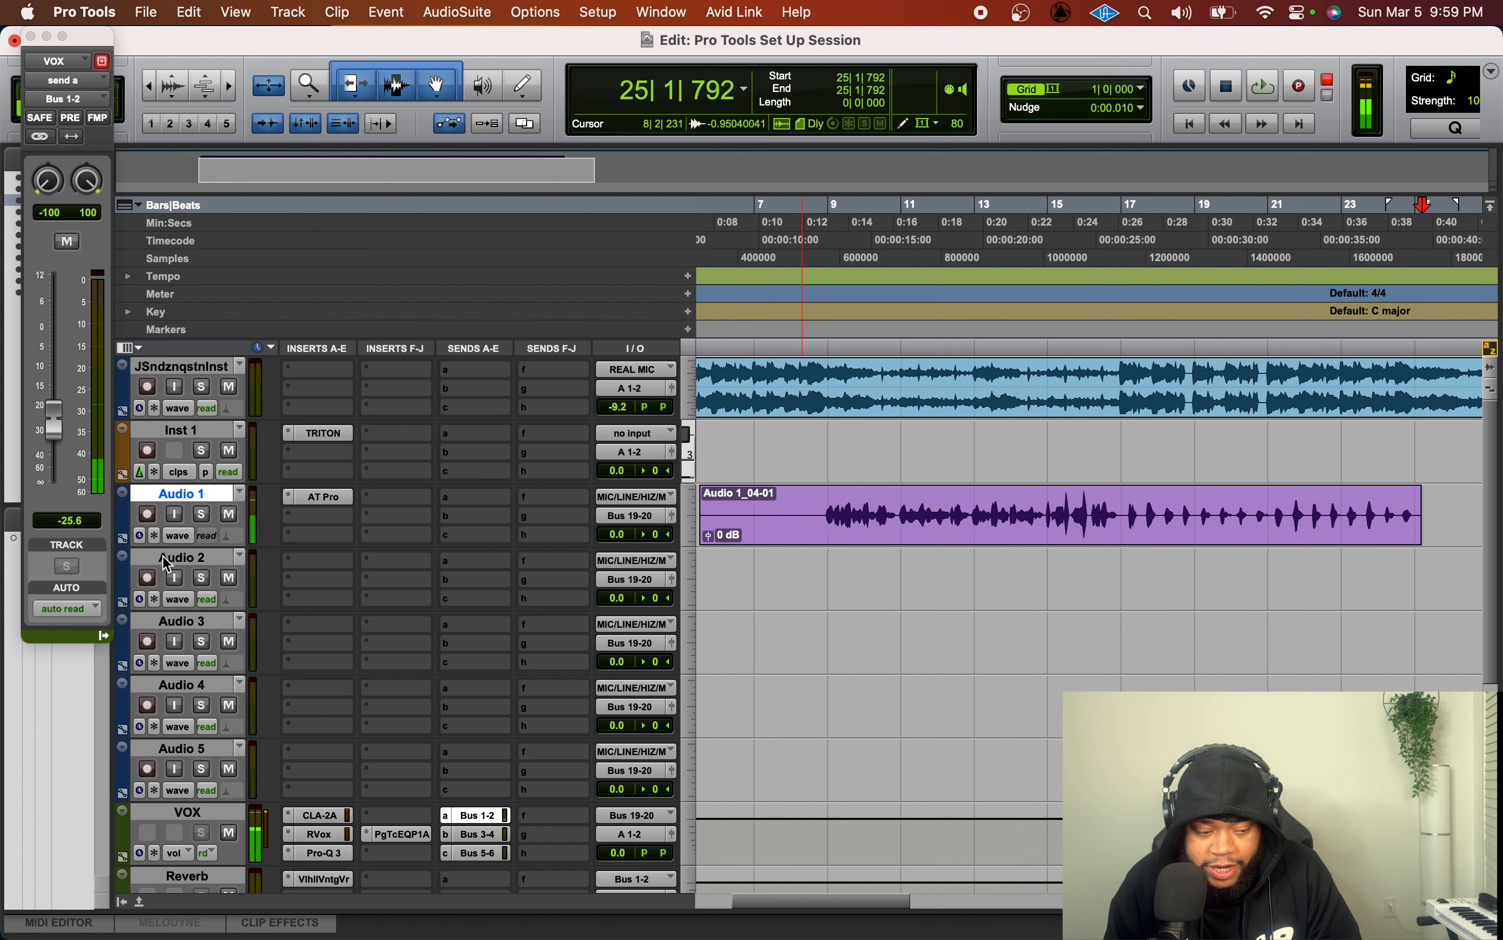
left_click(147, 578)
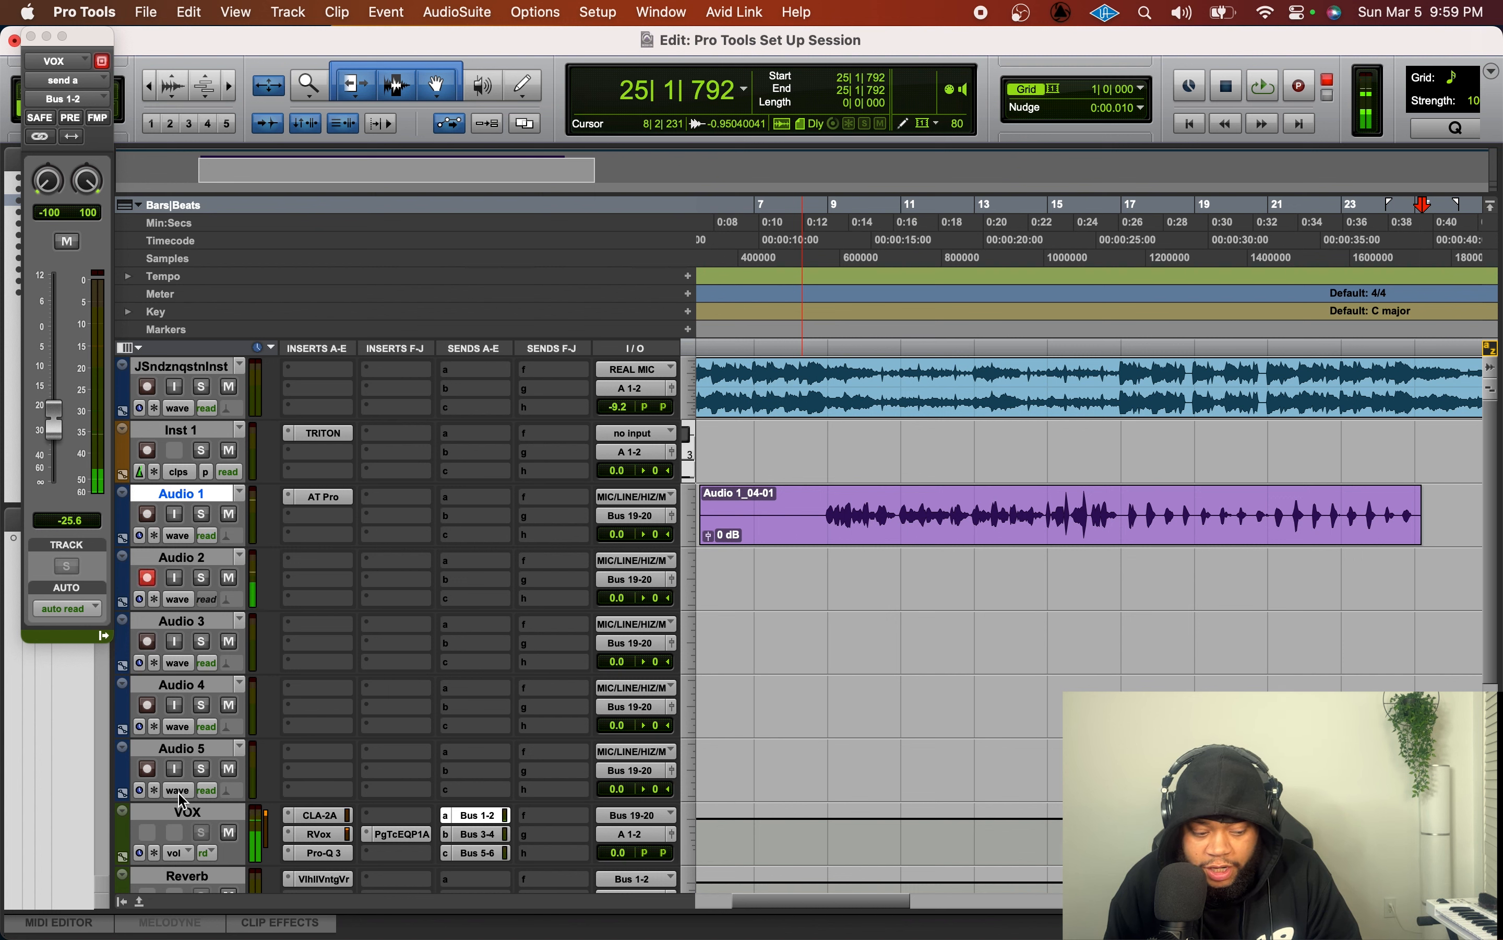
left_click(190, 813)
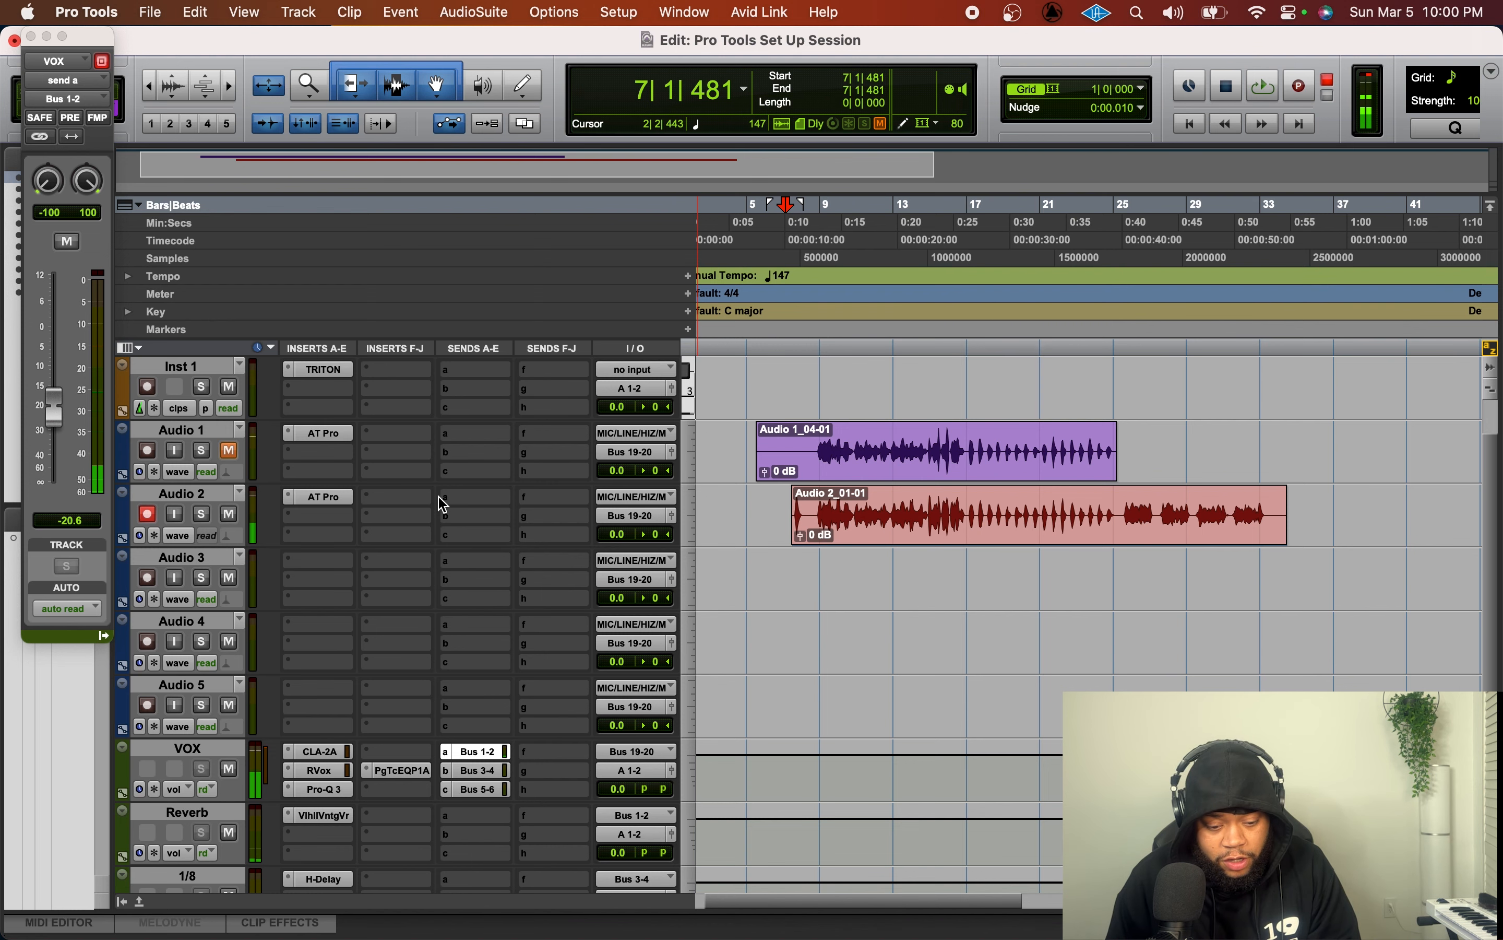
- Place the playback position around bar 5, ahead of the recorded vocal clips
scroll(444, 505, "up", 2)
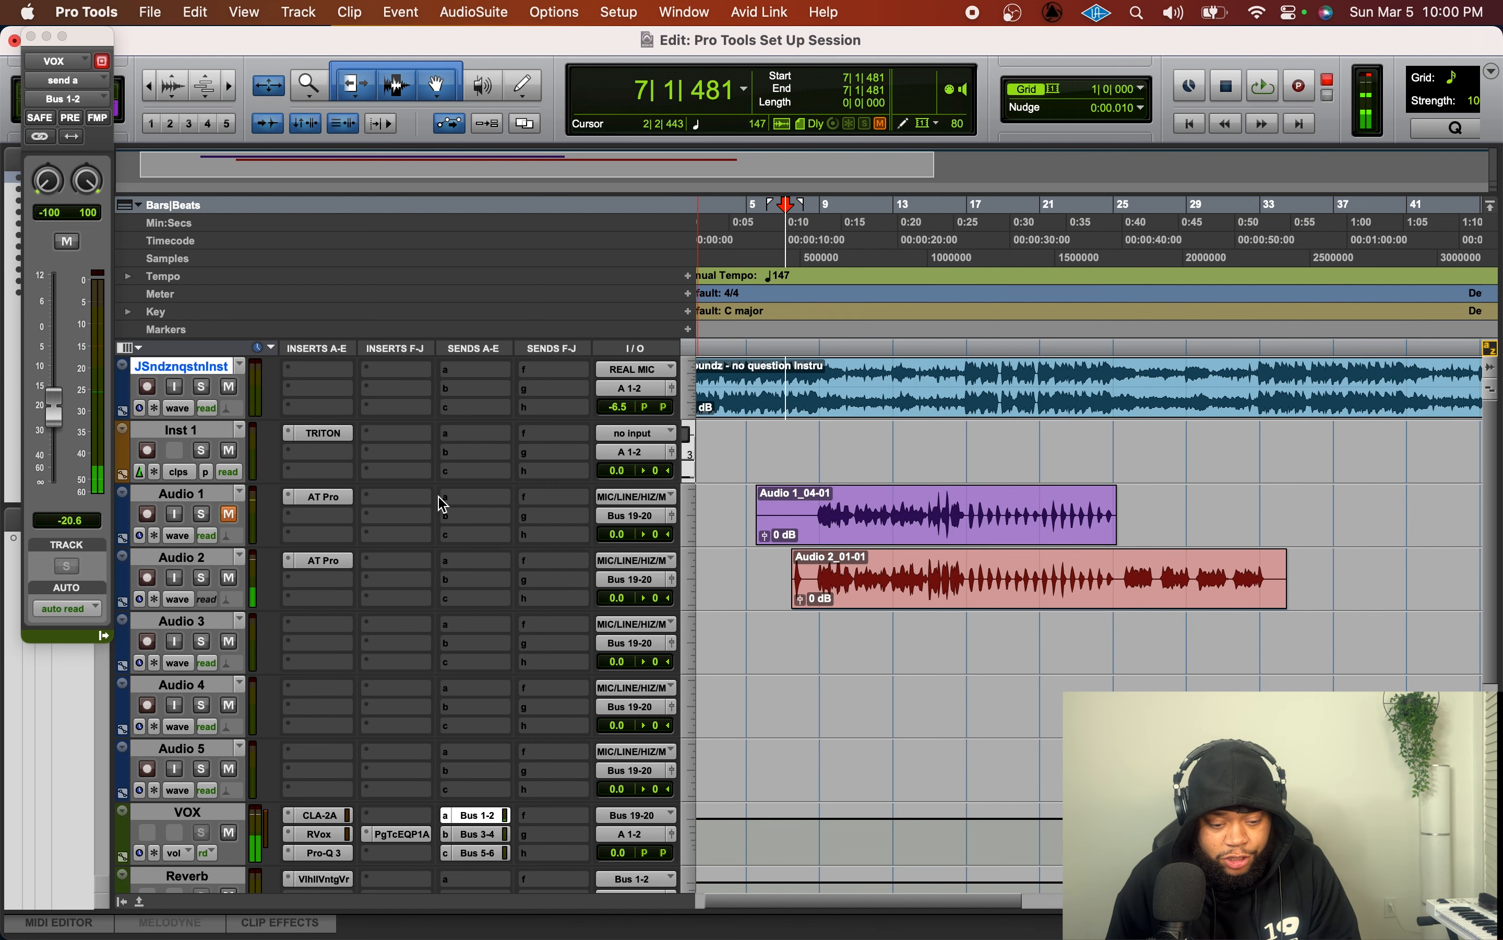
left_click(745, 431)
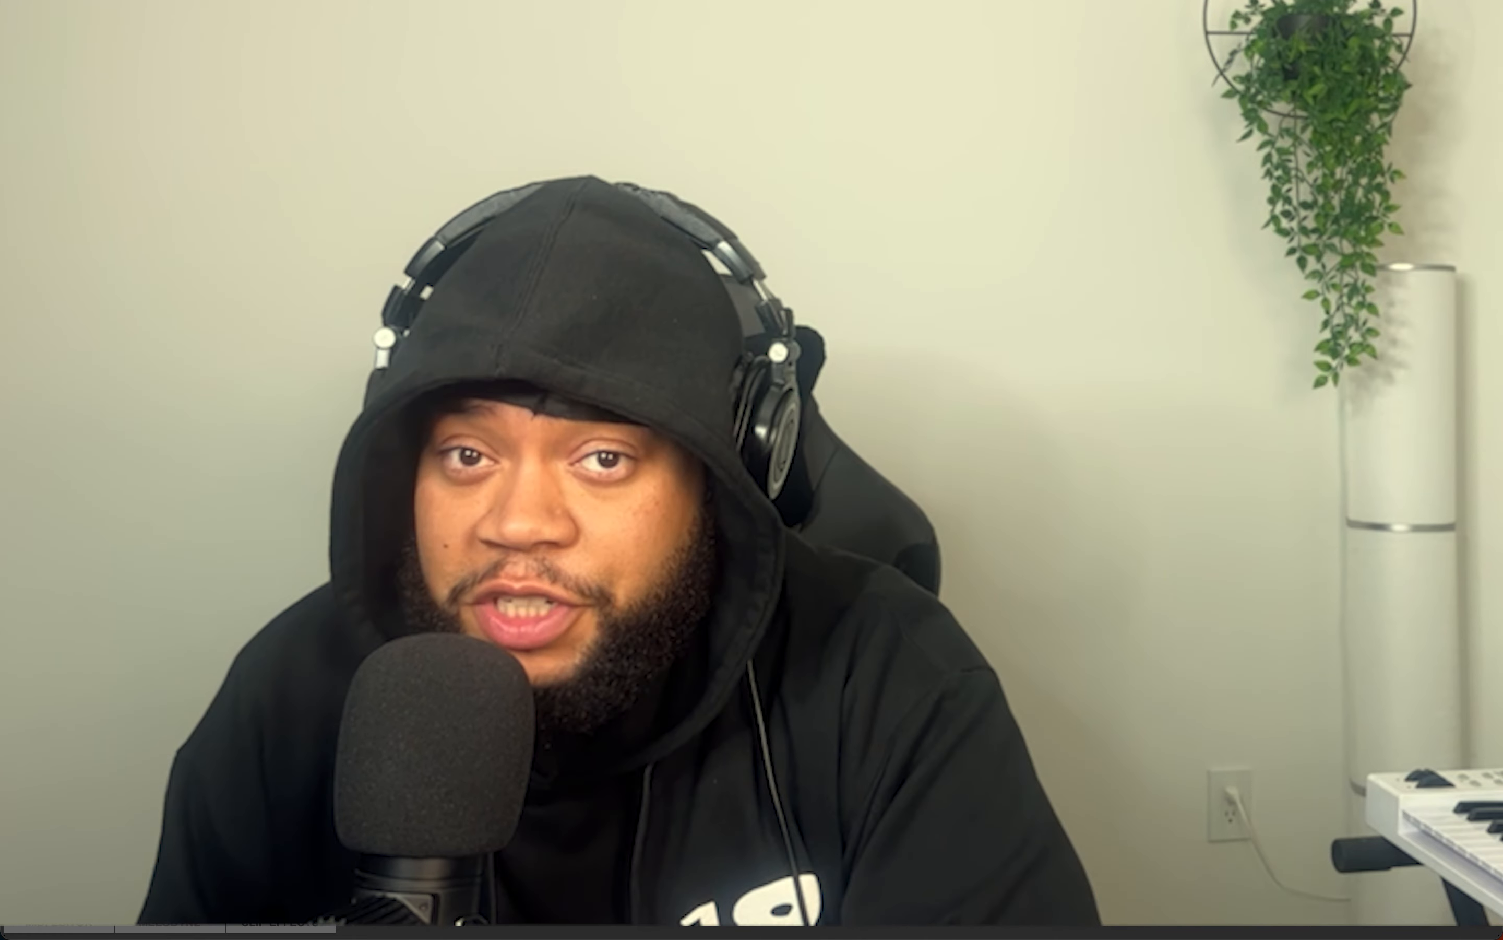